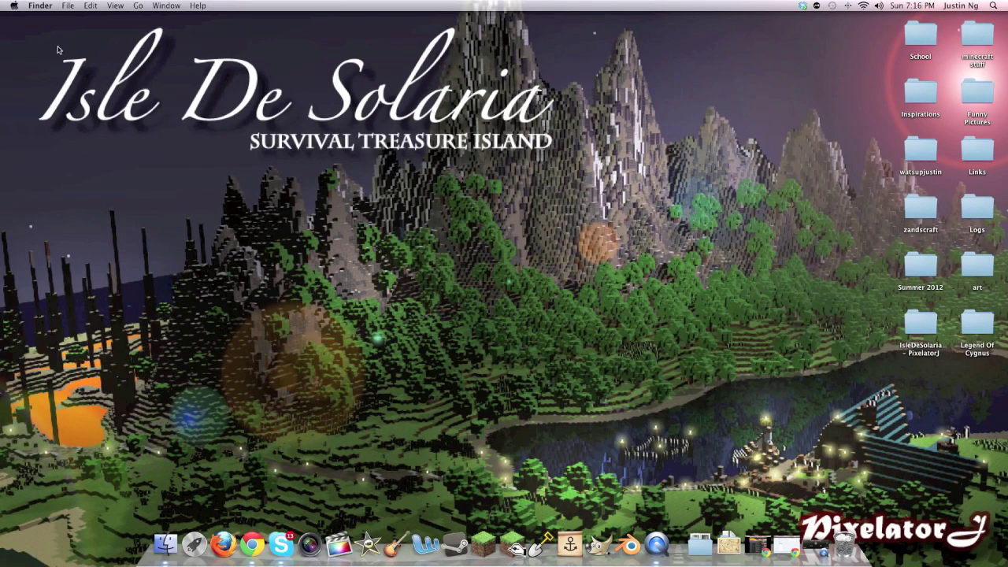
- Restore the minimized Chrome window and switch to the Mineways tab
{"action": "mouse_move", "coordinate": [18, 25]}
{"action": "left_mouse_down"}
{"action": "mouse_move", "coordinate": [413, 265]}
{"action": "mouse_move", "coordinate": [668, 400]}
{"action": "mouse_move", "coordinate": [334, 151]}
{"action": "mouse_move", "coordinate": [18, 59]}
{"action": "mouse_move", "coordinate": [15, 20]}
{"action": "left_mouse_up"}
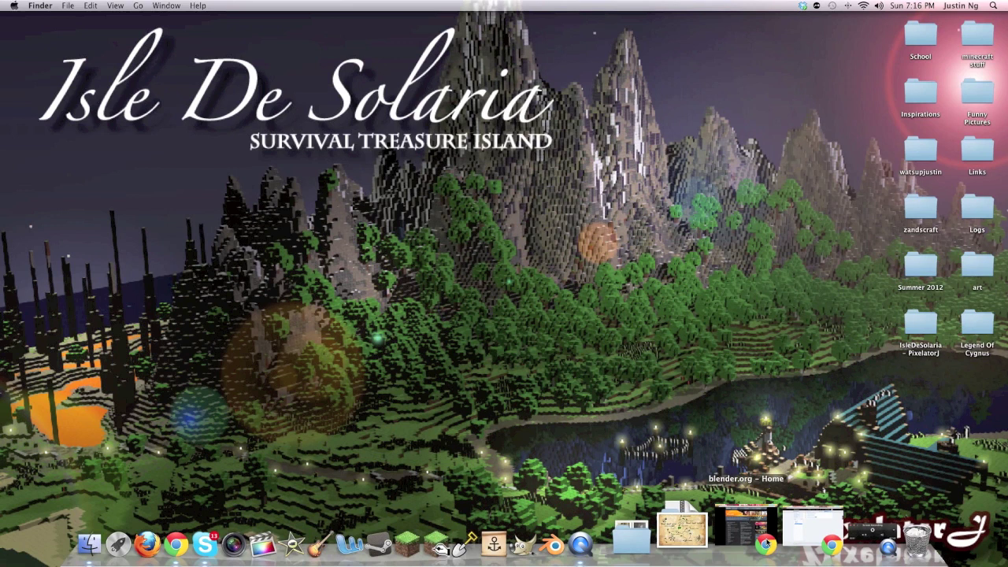
{"action": "left_click", "coordinate": [757, 543]}
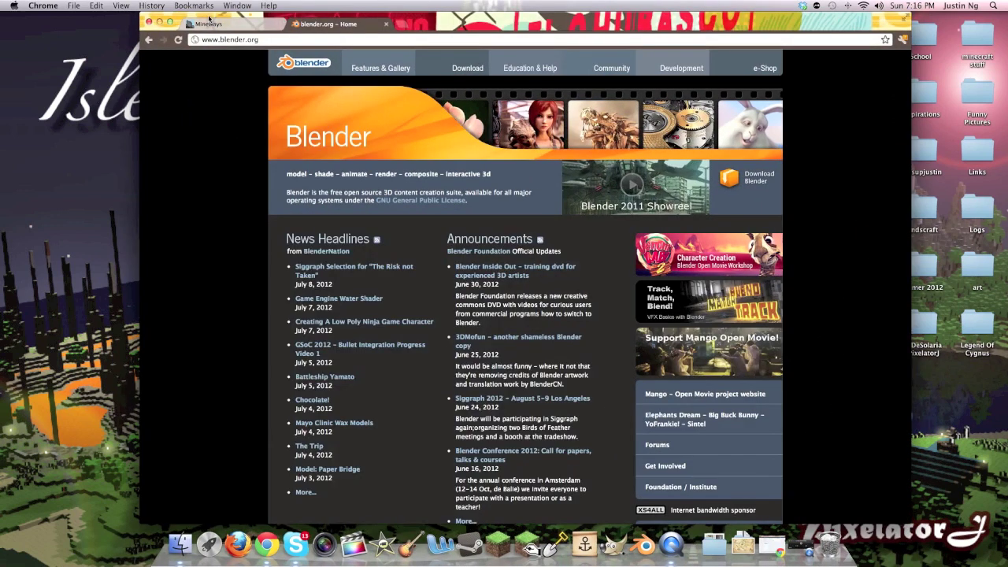
{"action": "left_click", "coordinate": [215, 24]}
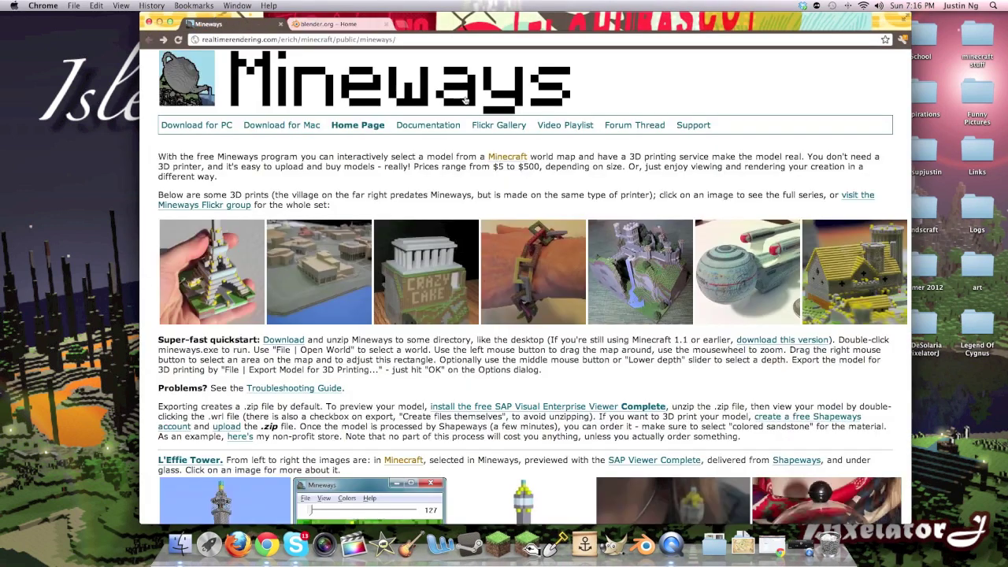
{"action": "left_click", "coordinate": [336, 24]}
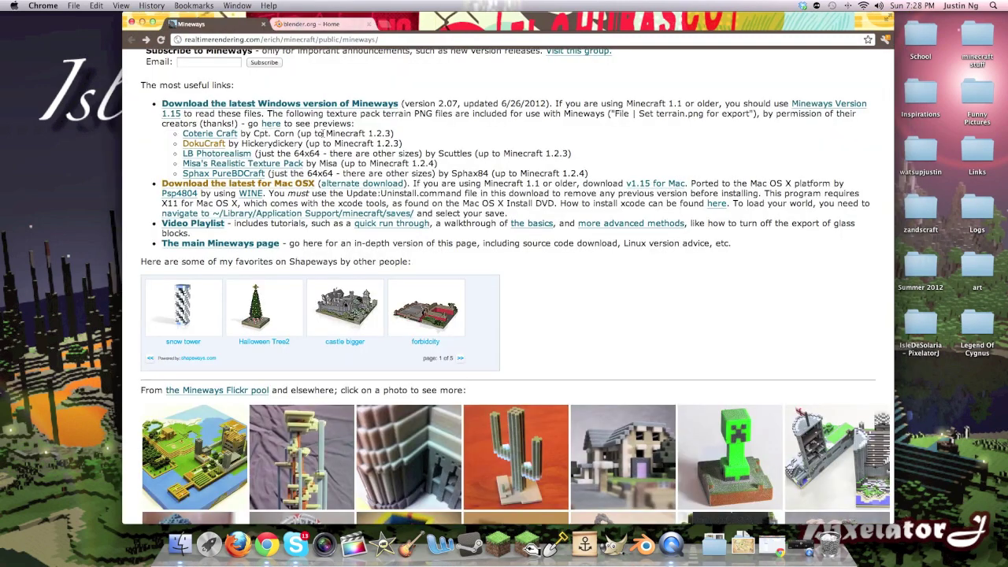
- Download the latest Mac OS X version of Mineways from the download links
{"action": "scroll", "coordinate": [322, 134], "scroll_direction": "up", "scroll_amount": 10}
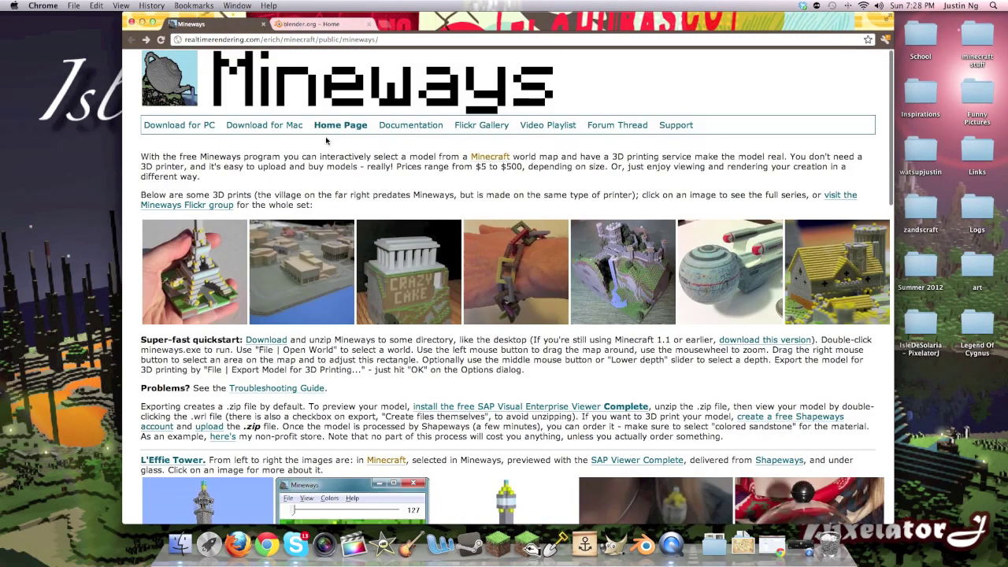
{"action": "scroll", "coordinate": [324, 138], "scroll_direction": "down", "scroll_amount": 3}
{"action": "scroll", "coordinate": [326, 140], "scroll_direction": "up", "scroll_amount": 2}
{"action": "scroll", "coordinate": [326, 140], "scroll_direction": "up", "scroll_amount": 1}
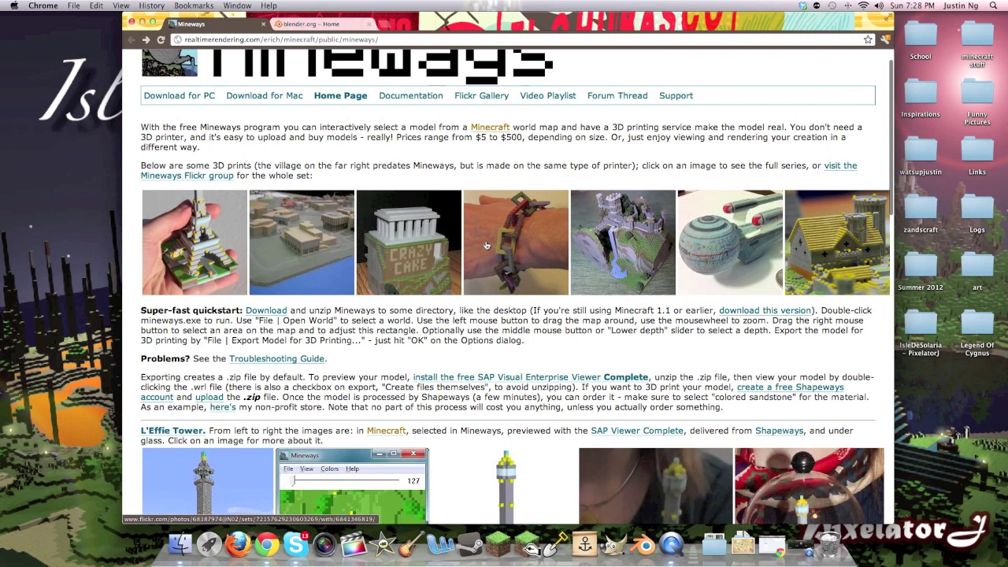
{"action": "scroll", "coordinate": [391, 340], "scroll_direction": "down", "scroll_amount": 7}
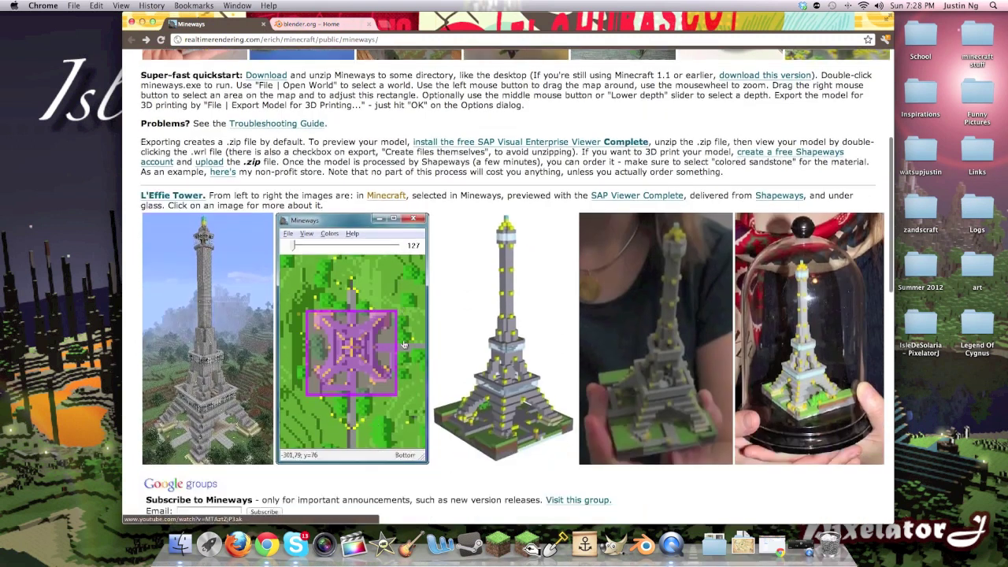
{"action": "scroll", "coordinate": [384, 381], "scroll_direction": "down", "scroll_amount": 2}
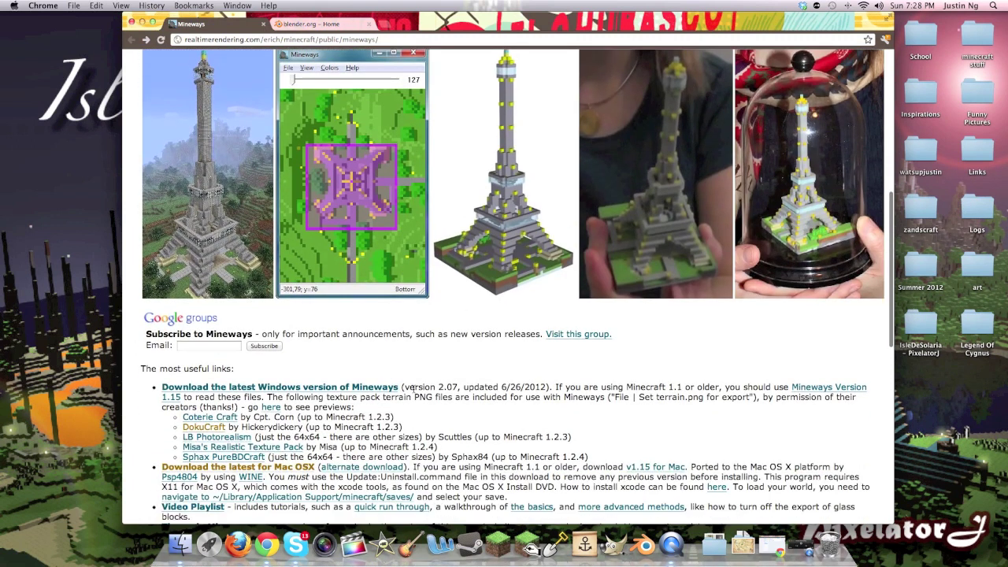
{"action": "scroll", "coordinate": [411, 387], "scroll_direction": "down", "scroll_amount": 2}
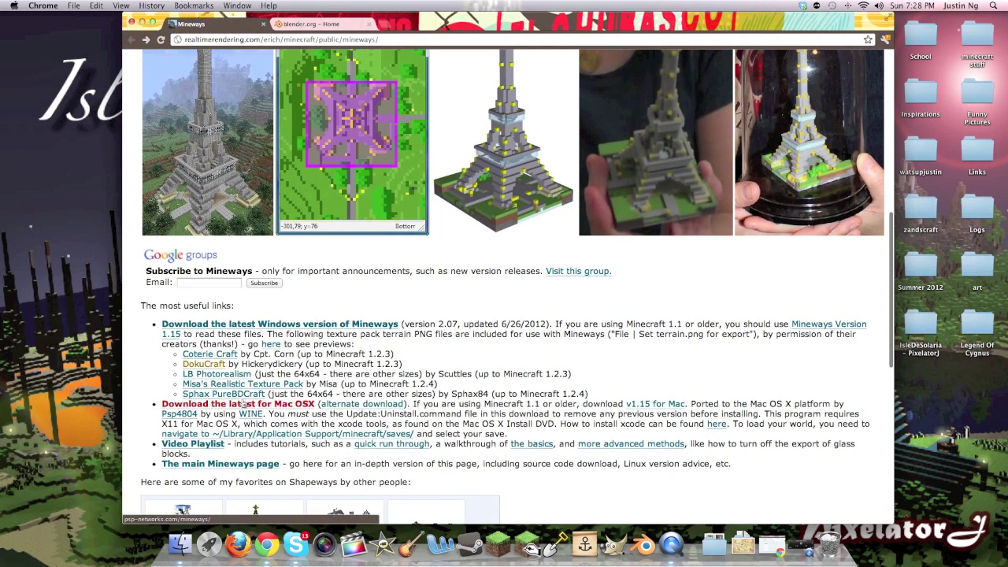
{"action": "scroll", "coordinate": [242, 405], "scroll_direction": "down", "scroll_amount": 3}
{"action": "left_click", "coordinate": [278, 317]}
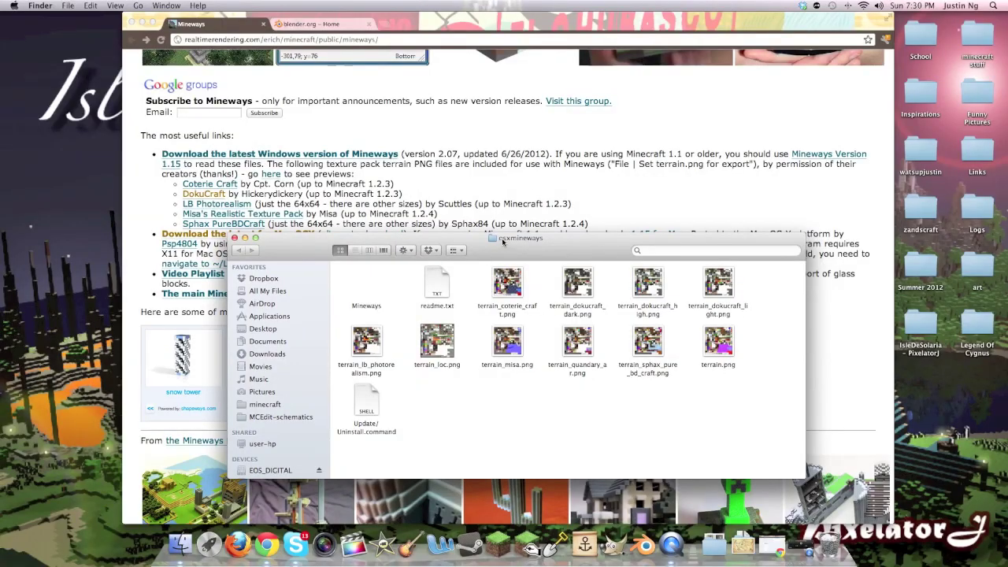
- Launch the Mineways application from the osxmineways folder
{"action": "left_click_drag", "start_coordinate": [502, 242], "coordinate": [449, 160]}
{"action": "left_click_drag", "start_coordinate": [670, 349], "coordinate": [396, 335]}
{"action": "left_click", "coordinate": [300, 197]}
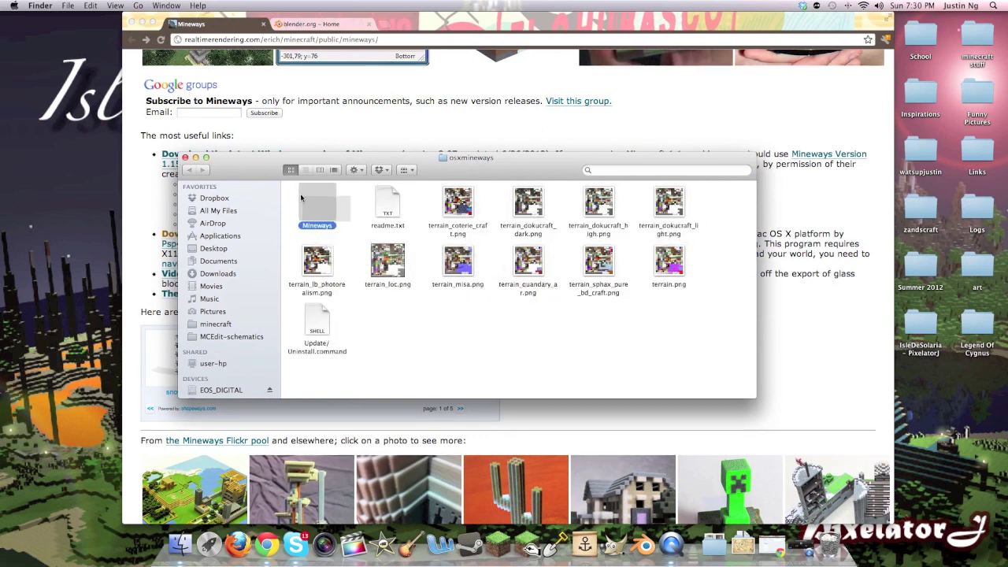
{"action": "left_click", "coordinate": [292, 194]}
{"action": "left_click", "coordinate": [334, 225]}
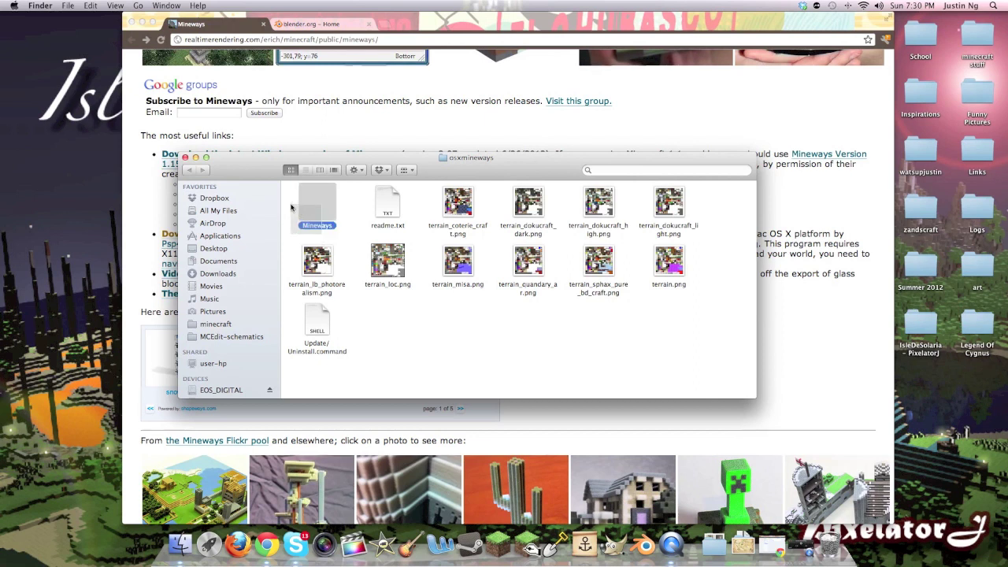
{"action": "left_click", "coordinate": [346, 234]}
{"action": "left_click", "coordinate": [323, 206]}
{"action": "left_click", "coordinate": [329, 210]}
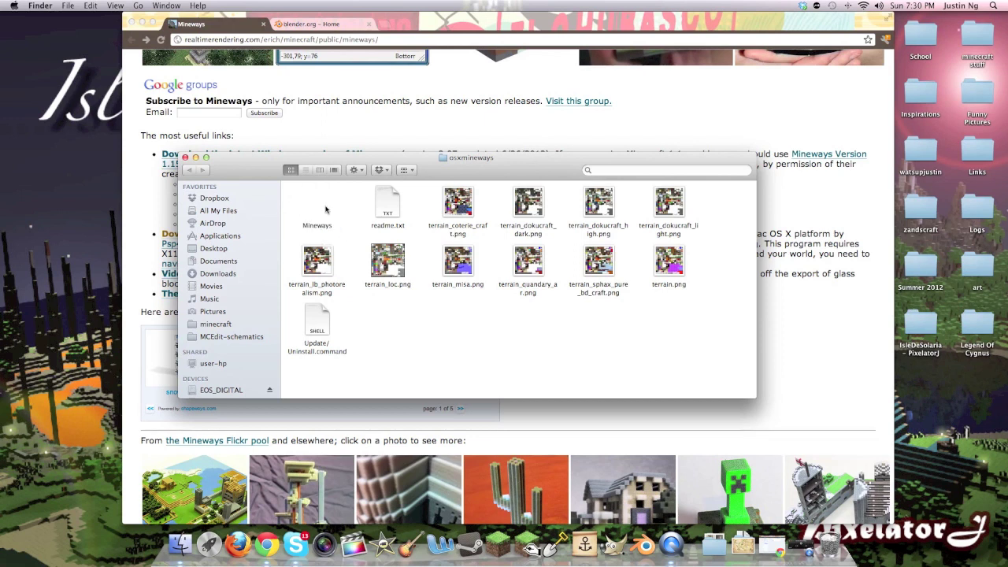
{"action": "double_click", "coordinate": [325, 209]}
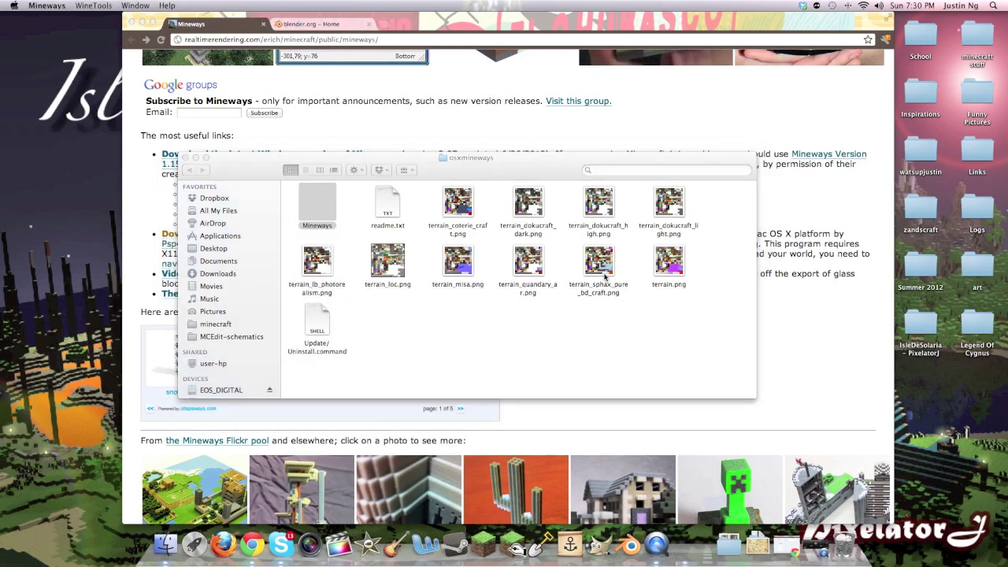
- Open the IsleDeSolaria world folder from the desktop to show level.dat, data and region
{"action": "double_click", "coordinate": [920, 324]}
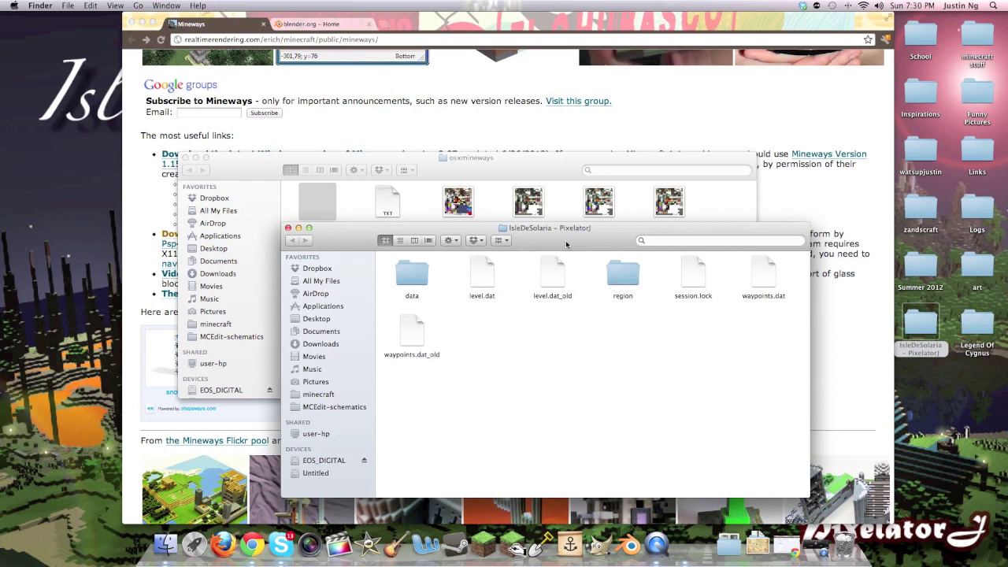
{"action": "left_click_drag", "start_coordinate": [566, 240], "coordinate": [712, 188]}
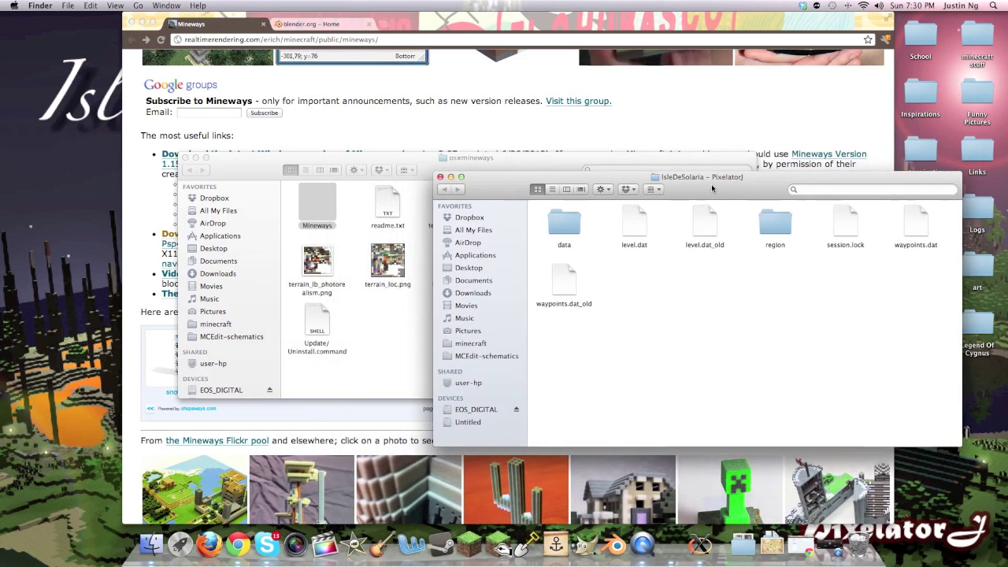
{"action": "left_click", "coordinate": [471, 343]}
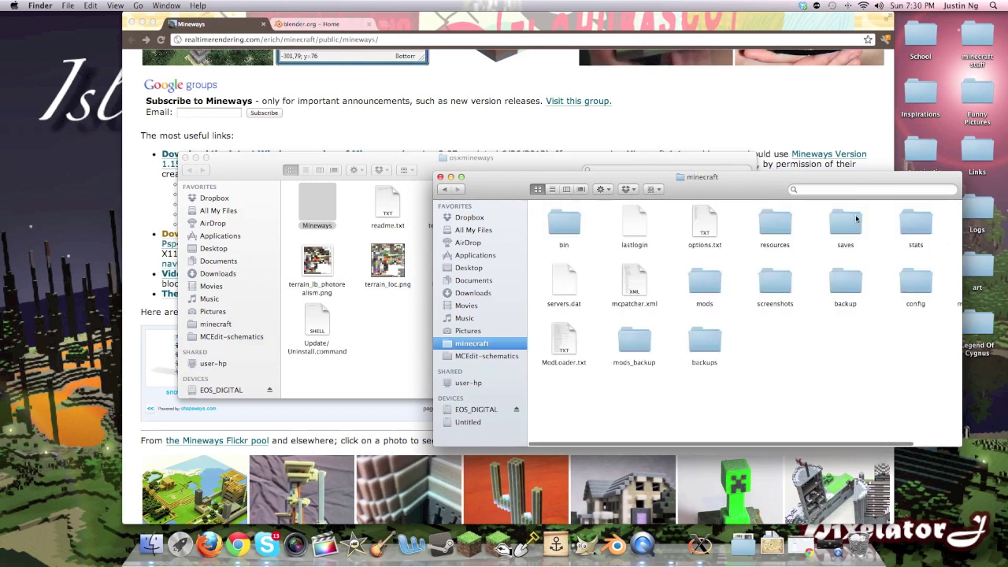
{"action": "double_click", "coordinate": [857, 220]}
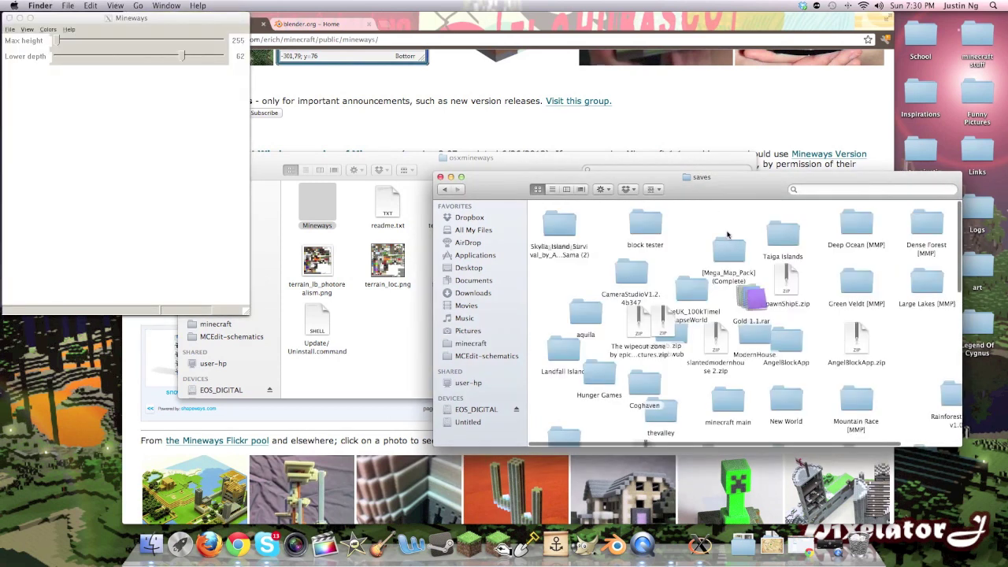
{"action": "left_click", "coordinate": [444, 190]}
{"action": "left_click", "coordinate": [444, 189]}
{"action": "left_click_drag", "start_coordinate": [490, 188], "coordinate": [404, 202]}
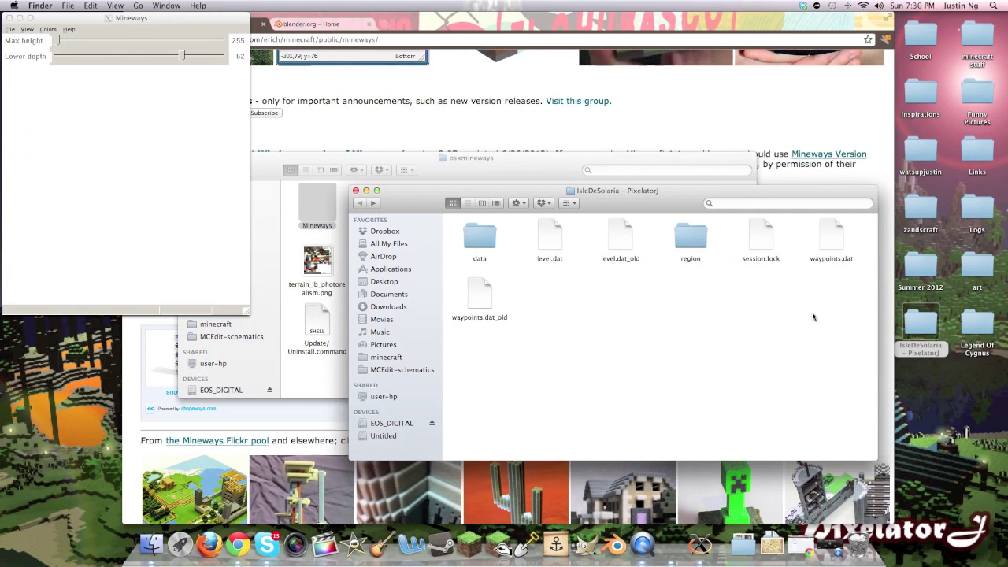
{"action": "left_click_drag", "start_coordinate": [854, 337], "coordinate": [531, 226]}
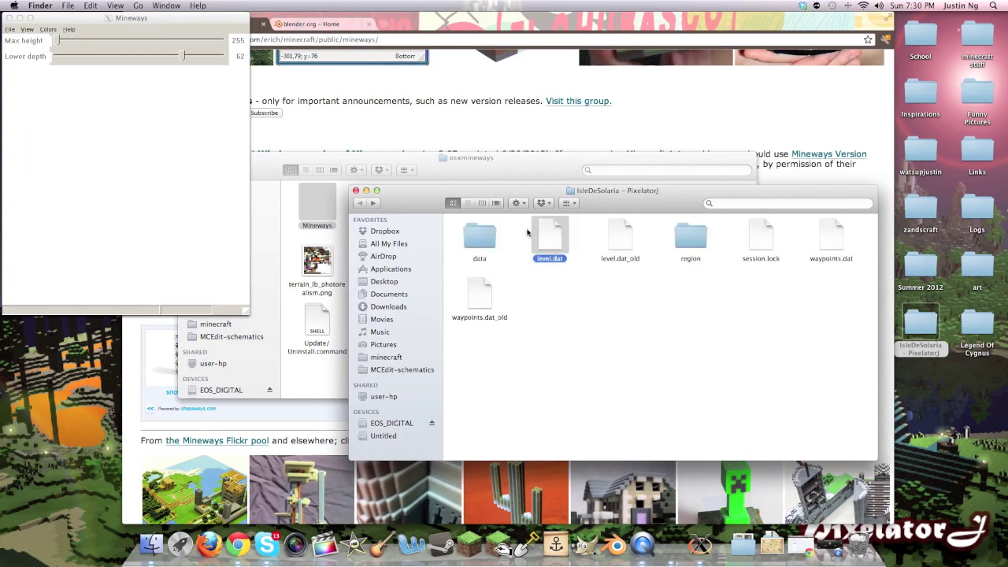
{"action": "left_click", "coordinate": [546, 295]}
- Load IsleDeSolaria's level.dat as a custom world and enlarge the window to show the map
{"action": "left_click", "coordinate": [76, 18]}
{"action": "left_click_drag", "start_coordinate": [76, 18], "coordinate": [248, 125]}
{"action": "left_click", "coordinate": [182, 137]}
{"action": "mouse_move", "coordinate": [191, 149]}
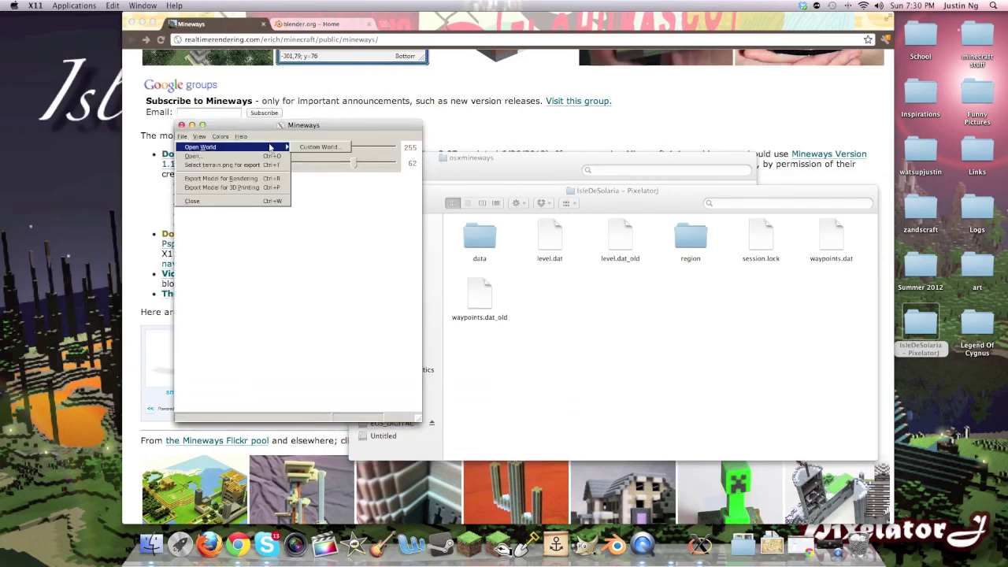
{"action": "left_click", "coordinate": [316, 147]}
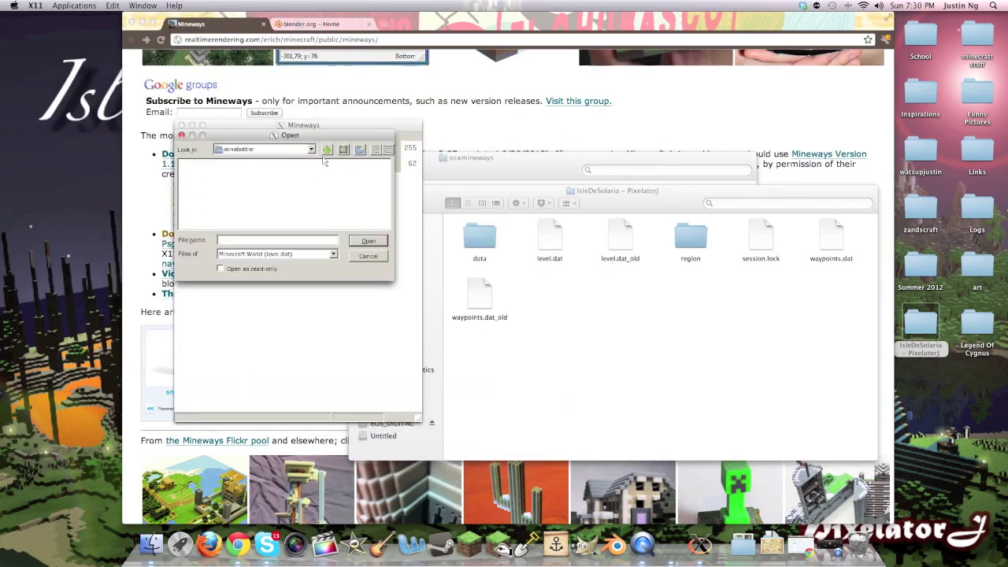
{"action": "left_click", "coordinate": [303, 150]}
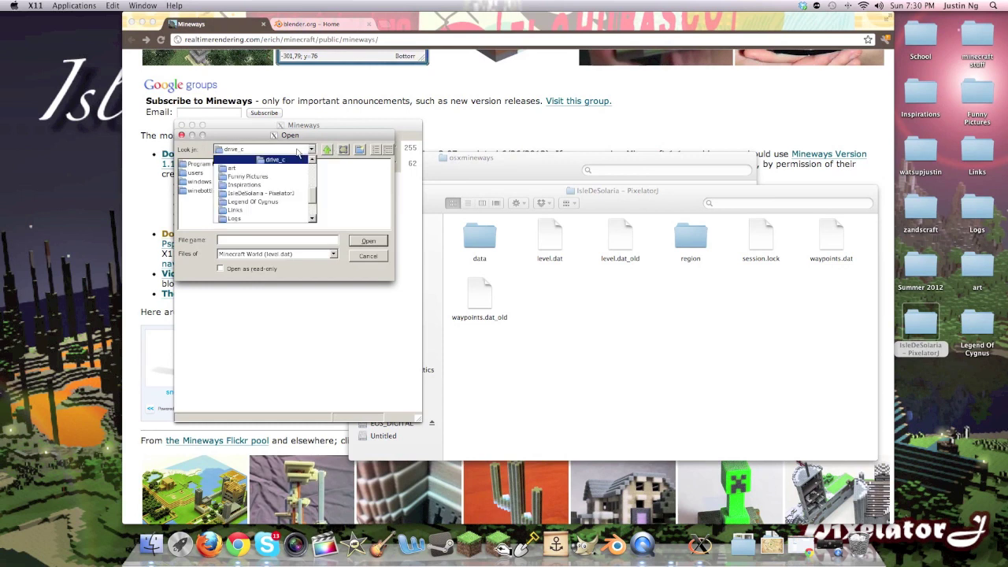
{"action": "left_click", "coordinate": [261, 193]}
{"action": "left_click", "coordinate": [201, 182]}
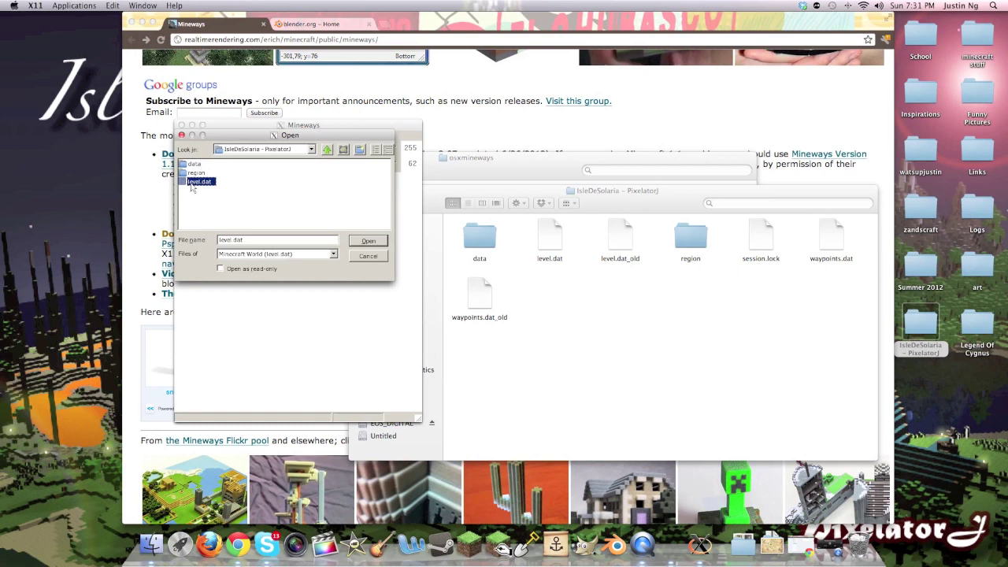
{"action": "double_click", "coordinate": [190, 182]}
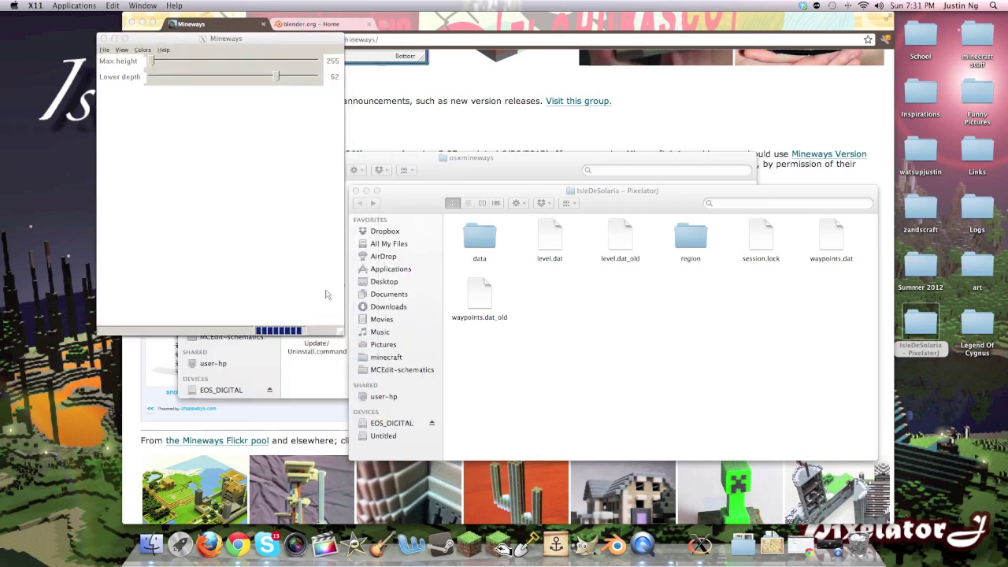
{"action": "left_click_drag", "start_coordinate": [342, 330], "coordinate": [666, 478]}
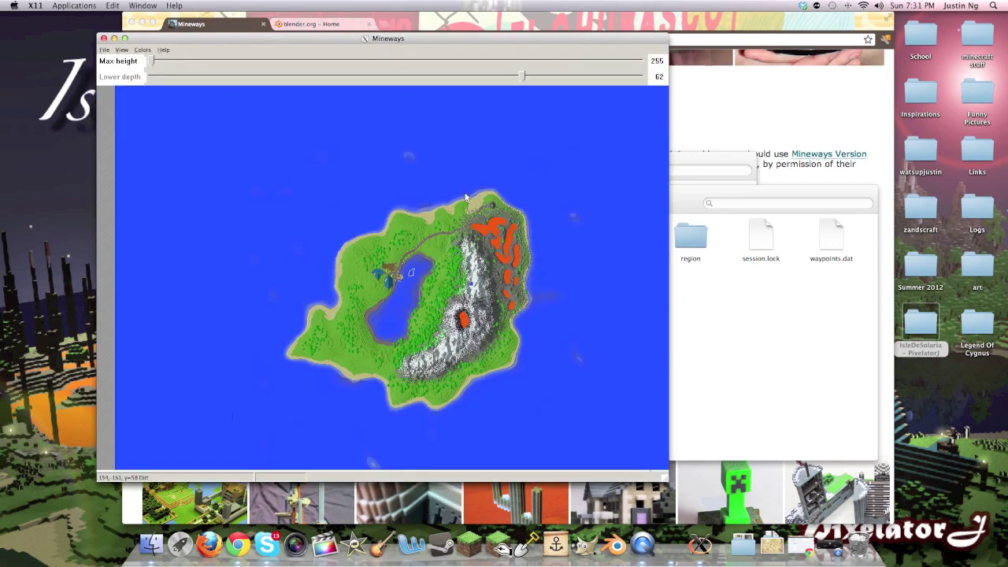
- Drag a selection around the entire island and set the lower depth to 13
{"action": "scroll", "coordinate": [430, 236], "scroll_direction": "up", "scroll_amount": 3}
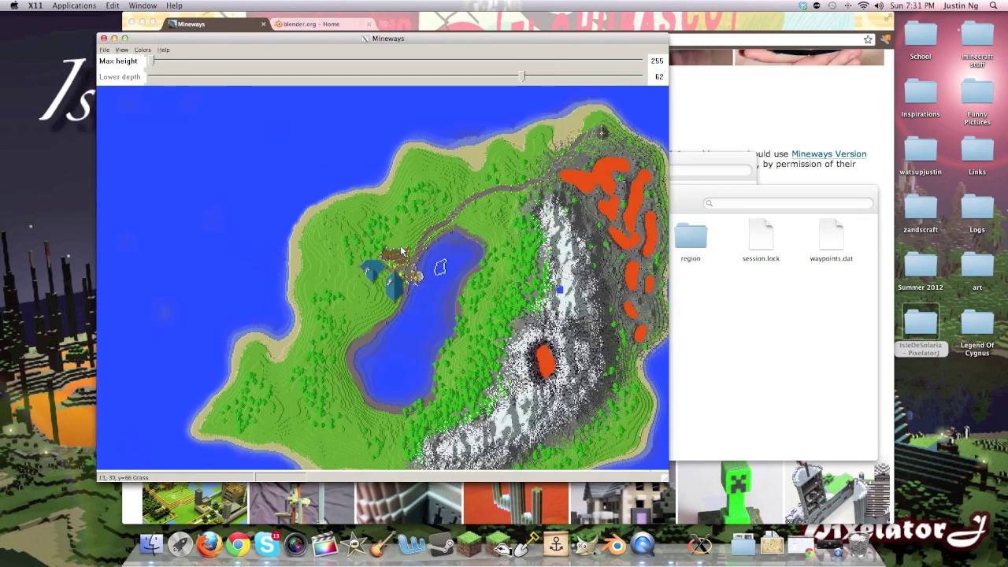
{"action": "scroll", "coordinate": [405, 251], "scroll_direction": "down", "scroll_amount": 3}
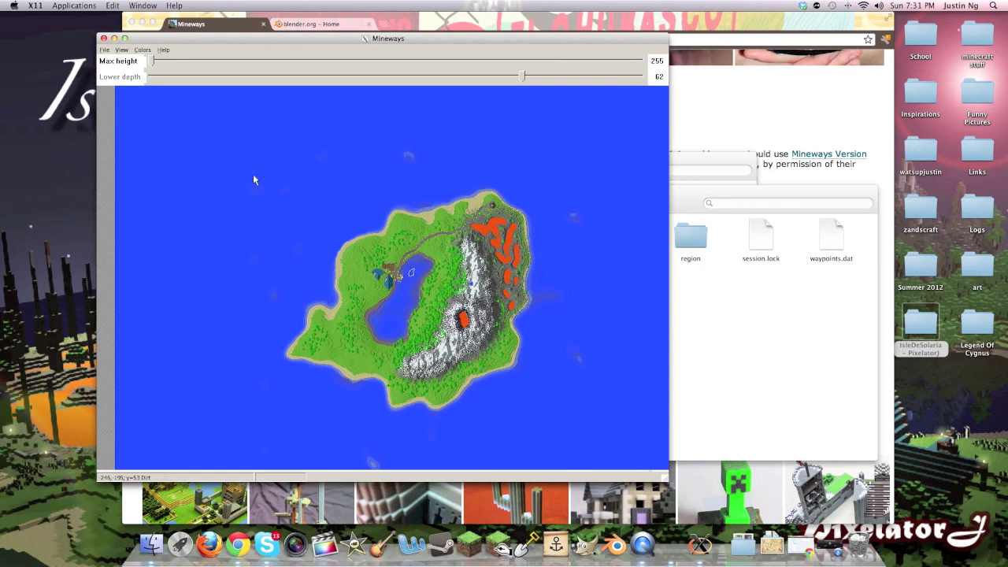
{"action": "right_click_drag", "start_coordinate": [301, 179], "coordinate": [541, 420]}
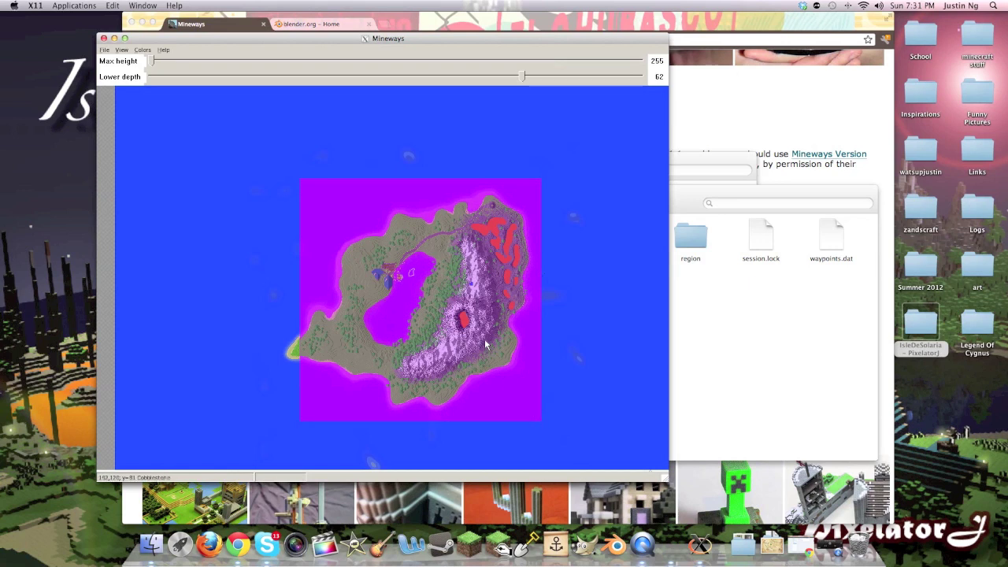
{"action": "left_click_drag", "start_coordinate": [521, 77], "coordinate": [490, 77]}
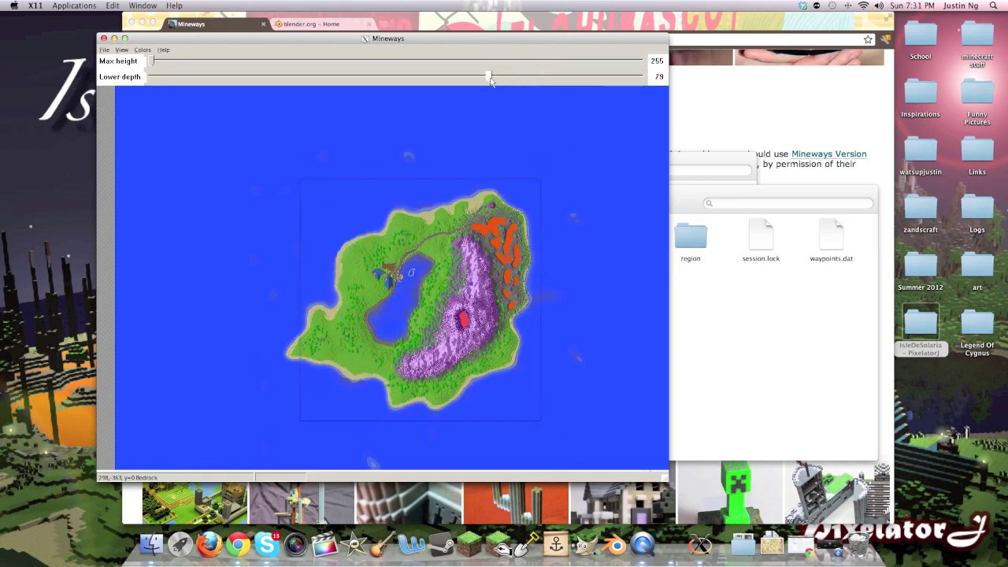
{"action": "left_click", "coordinate": [617, 78]}
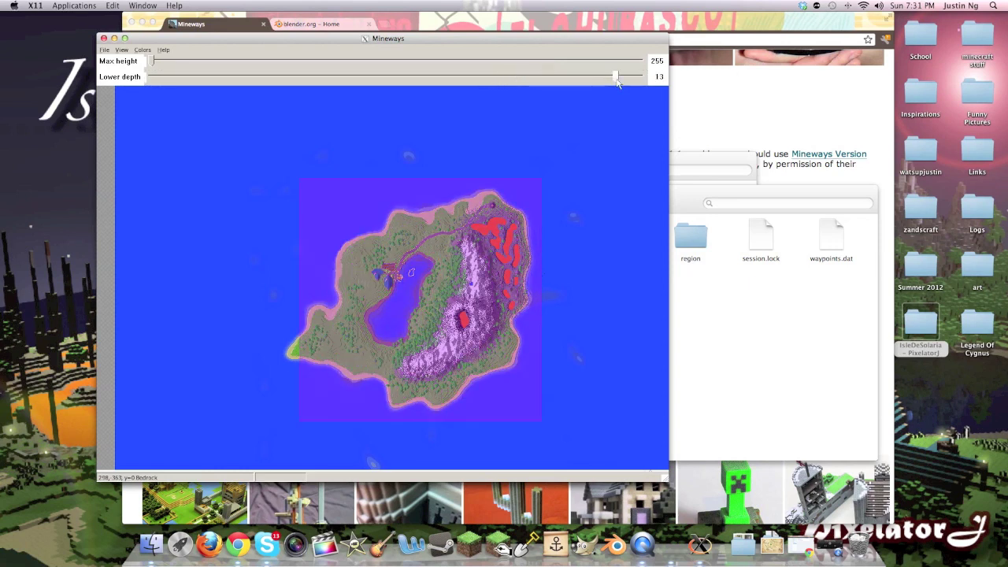
- Select Untitled-2.png from Desktop > minecraft stuff as the terrain texture for export
{"action": "left_click", "coordinate": [106, 51]}
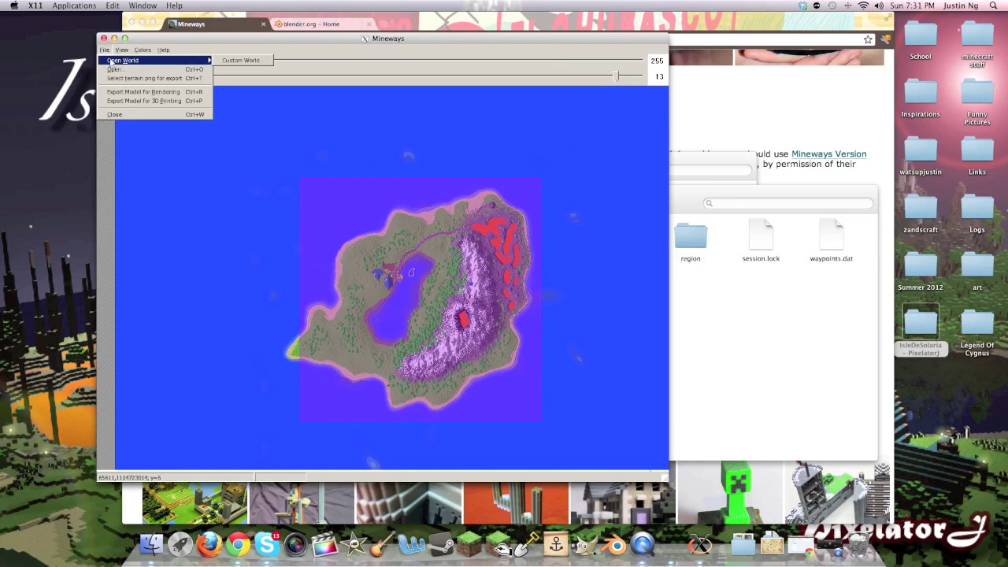
{"action": "left_click", "coordinate": [124, 79]}
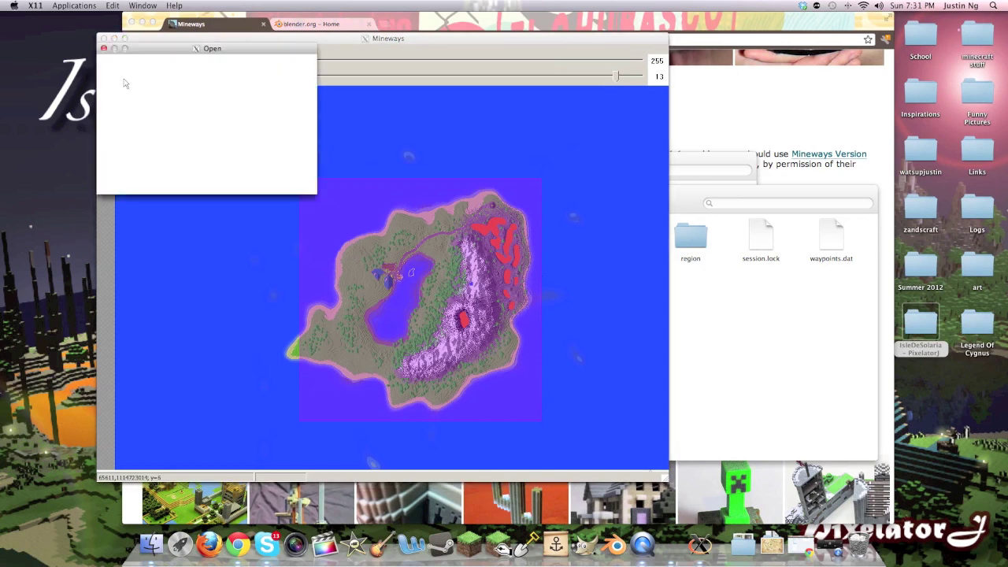
{"action": "left_click", "coordinate": [249, 63]}
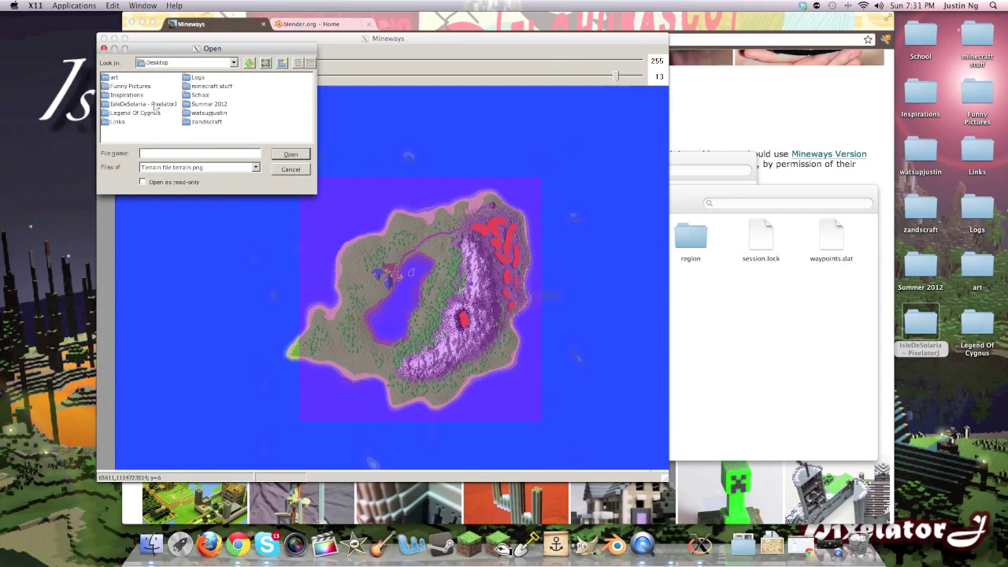
{"action": "left_click", "coordinate": [207, 87]}
{"action": "double_click", "coordinate": [206, 89]}
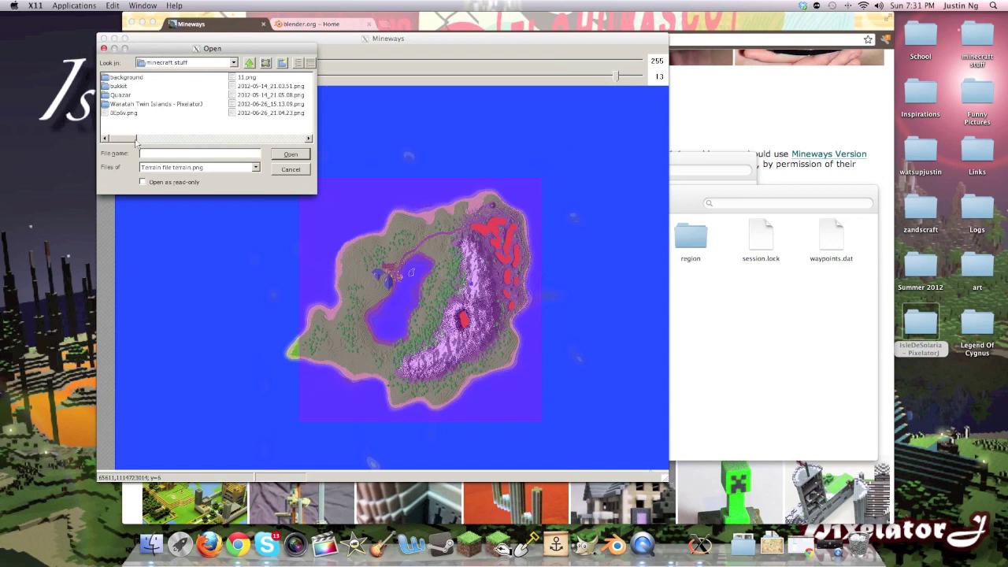
{"action": "left_click_drag", "start_coordinate": [124, 140], "coordinate": [281, 142]}
{"action": "double_click", "coordinate": [112, 94]}
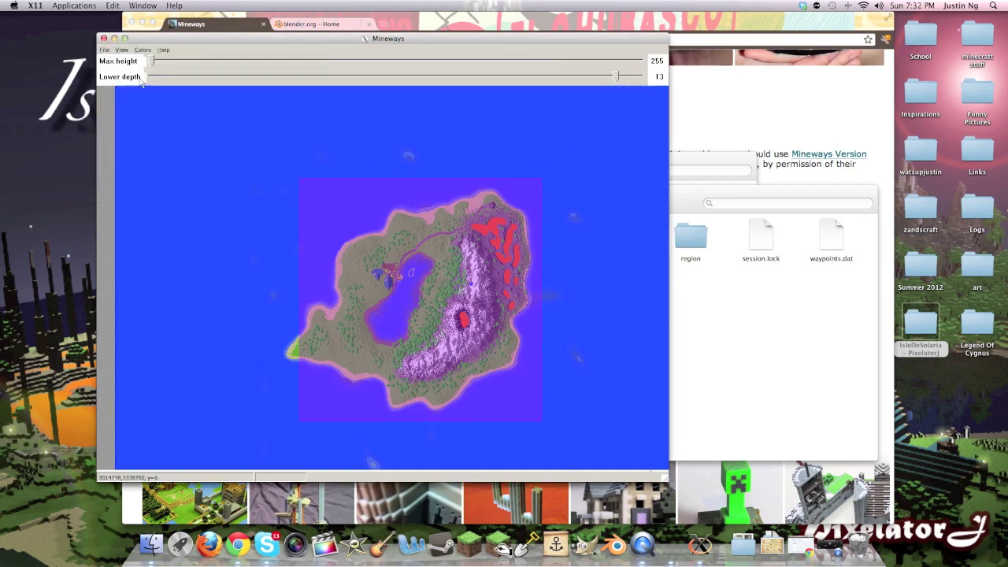
- Export the model for rendering to the Desktop as 'aa' in relative Wavefront OBJ format
{"action": "left_click", "coordinate": [105, 52]}
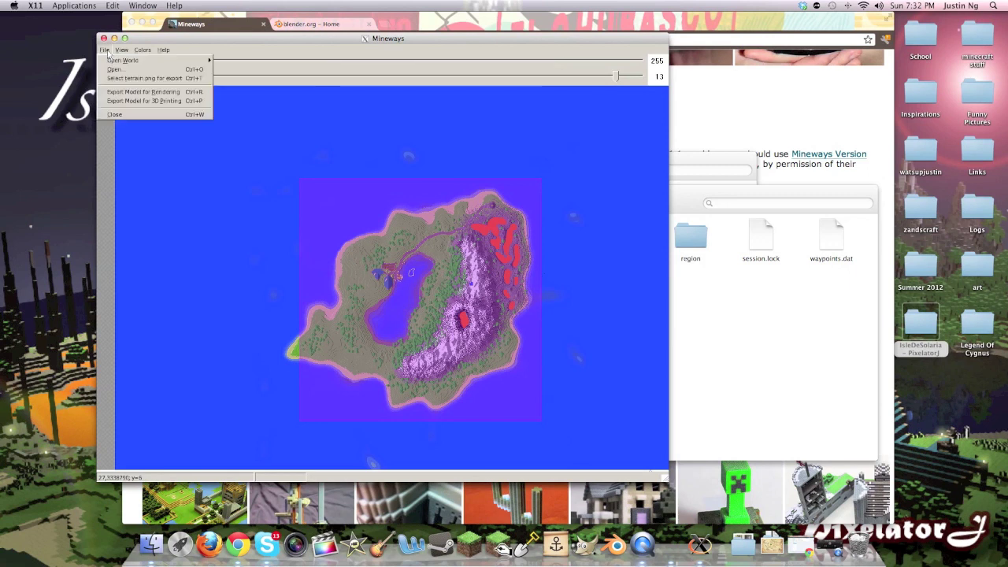
{"action": "left_click", "coordinate": [135, 95]}
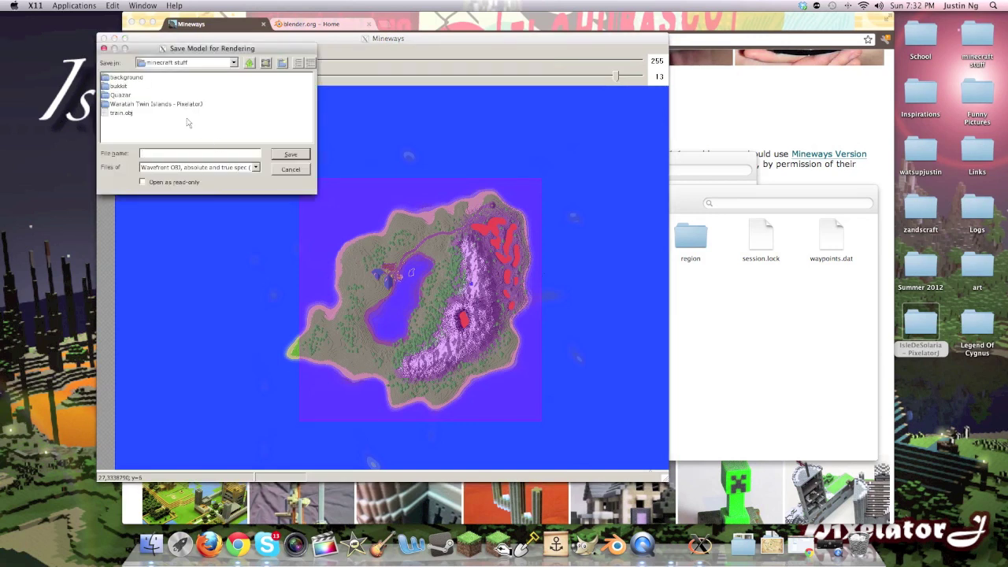
{"action": "left_click", "coordinate": [250, 63]}
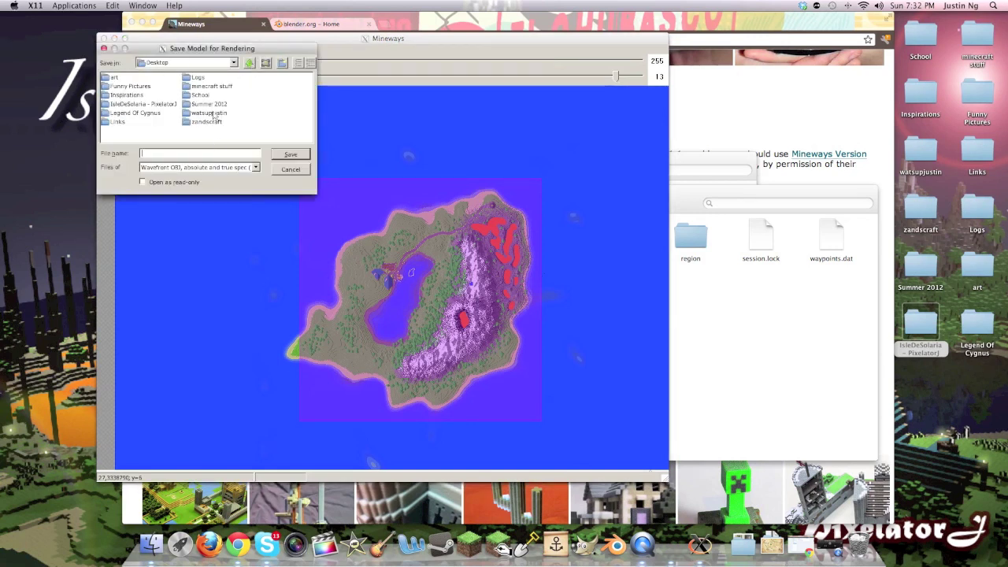
{"action": "left_click", "coordinate": [203, 167]}
{"action": "left_click", "coordinate": [200, 165]}
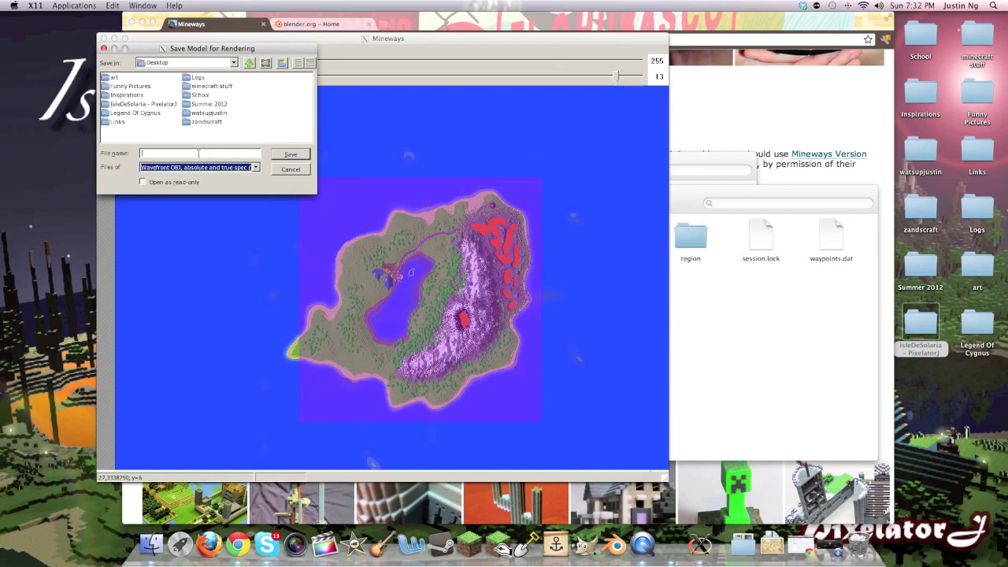
{"action": "type", "text": "aa"}
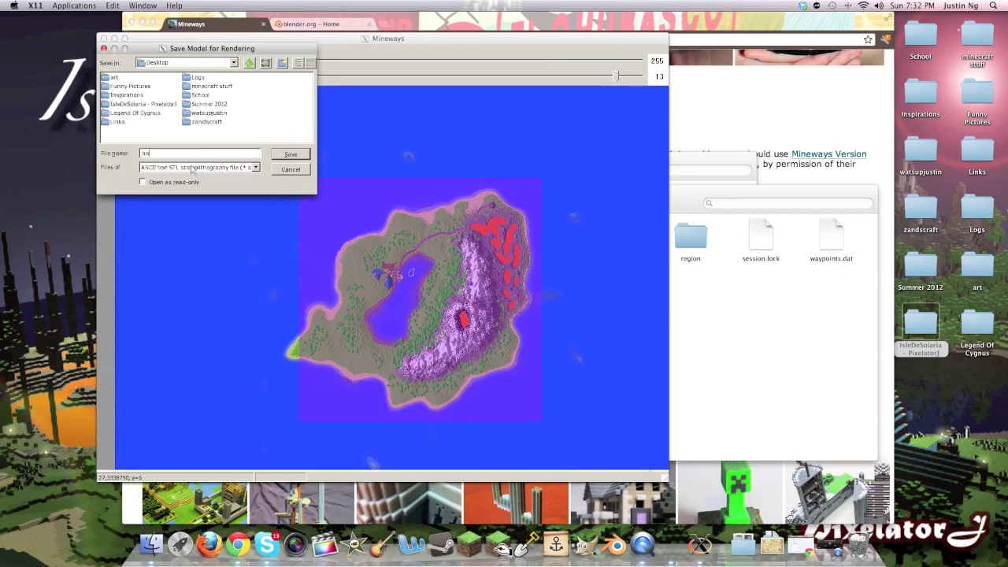
{"action": "left_click", "coordinate": [193, 168]}
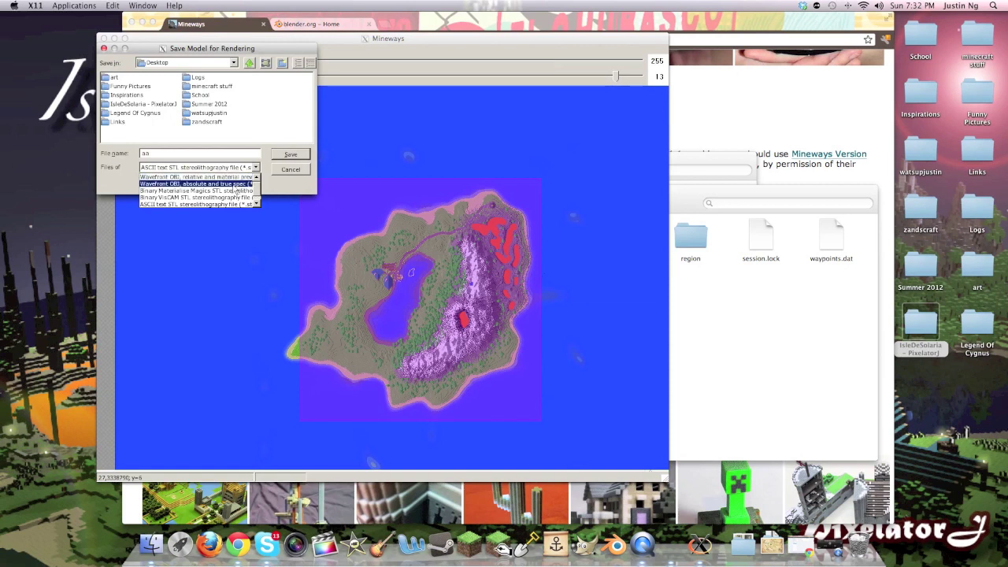
{"action": "left_click", "coordinate": [238, 178]}
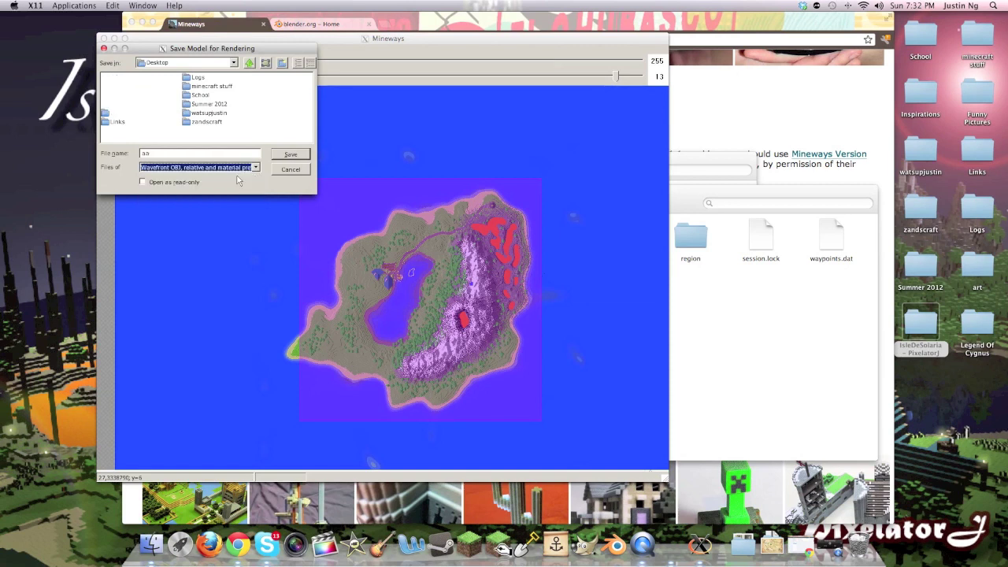
- Save the export as 'aa' and confirm it with full color texture patterns
{"action": "left_click", "coordinate": [276, 155]}
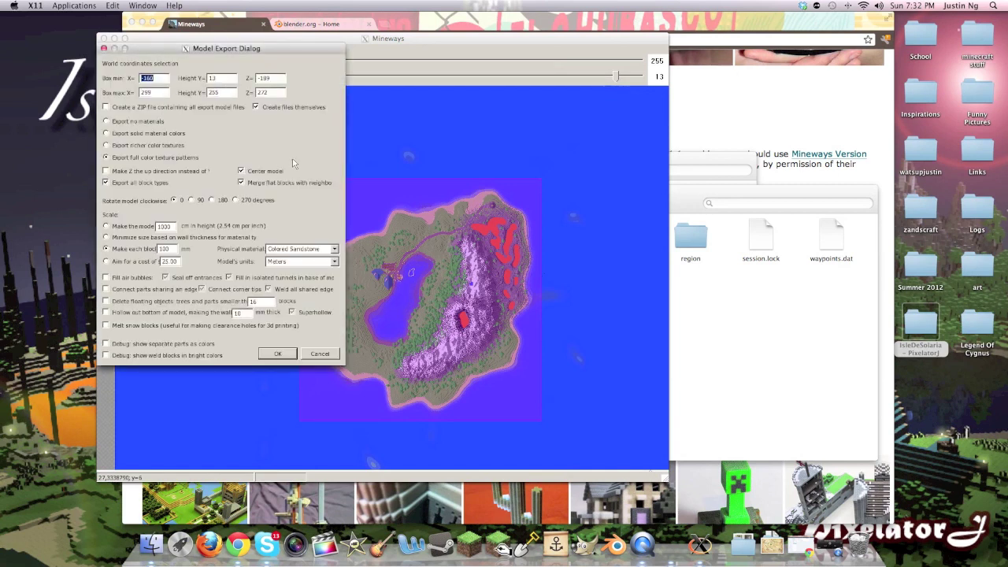
{"action": "left_click_drag", "start_coordinate": [212, 48], "coordinate": [274, 68]}
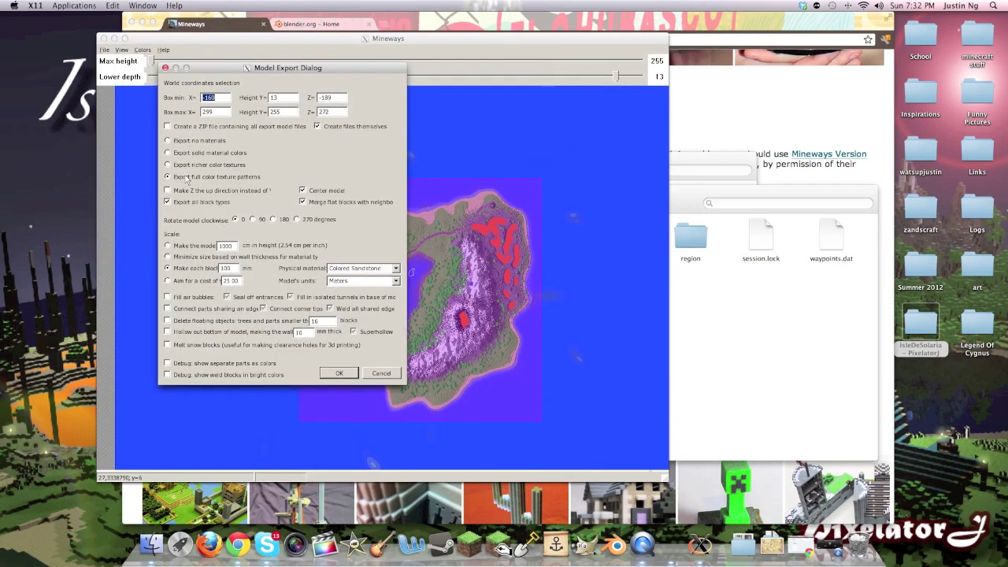
{"action": "left_click", "coordinate": [209, 181]}
{"action": "left_click", "coordinate": [339, 373]}
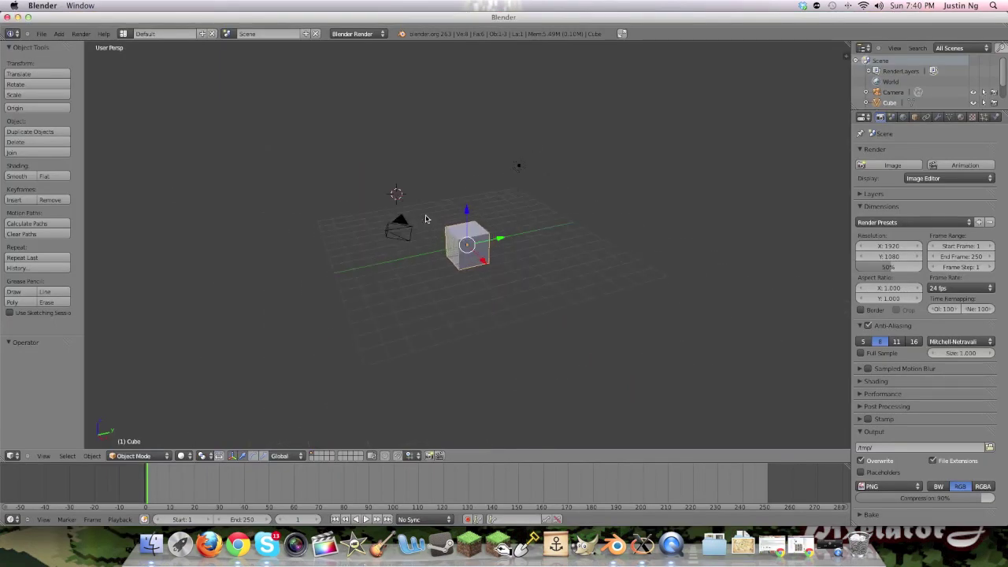
- Select all of the default cube, camera and lamp and delete them
{"action": "middle_click_drag", "start_coordinate": [388, 219], "coordinate": [297, 263]}
{"action": "scroll", "coordinate": [485, 246], "scroll_direction": "up", "scroll_amount": 3}
{"action": "scroll", "coordinate": [484, 249], "scroll_direction": "down", "scroll_amount": 2}
{"action": "scroll", "coordinate": [482, 251], "scroll_direction": "up", "scroll_amount": 2}
{"action": "scroll", "coordinate": [513, 281], "scroll_direction": "down", "scroll_amount": 6}
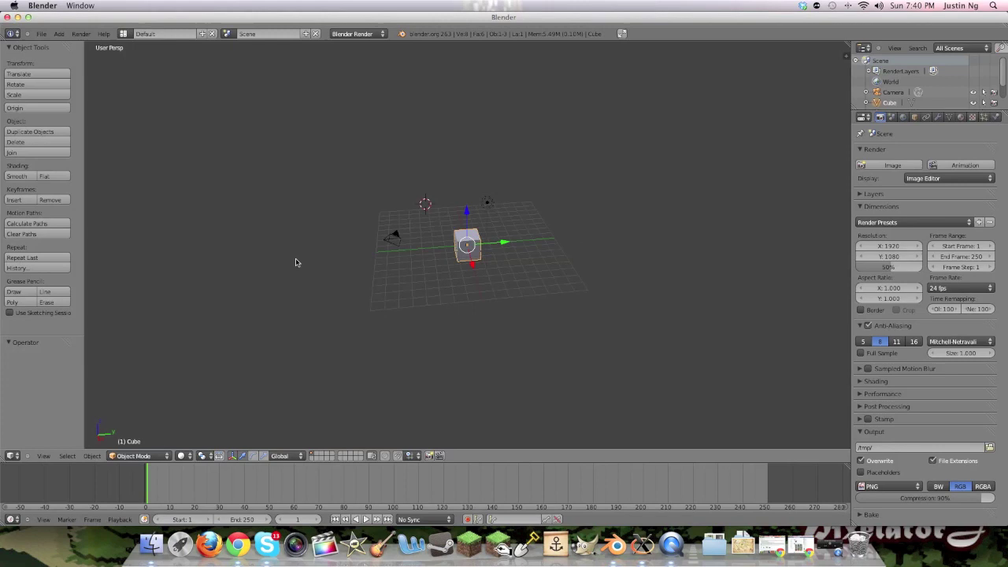
{"action": "scroll", "coordinate": [346, 234], "scroll_direction": "up", "scroll_amount": 3}
{"action": "middle_click_drag", "start_coordinate": [314, 228], "coordinate": [286, 234]}
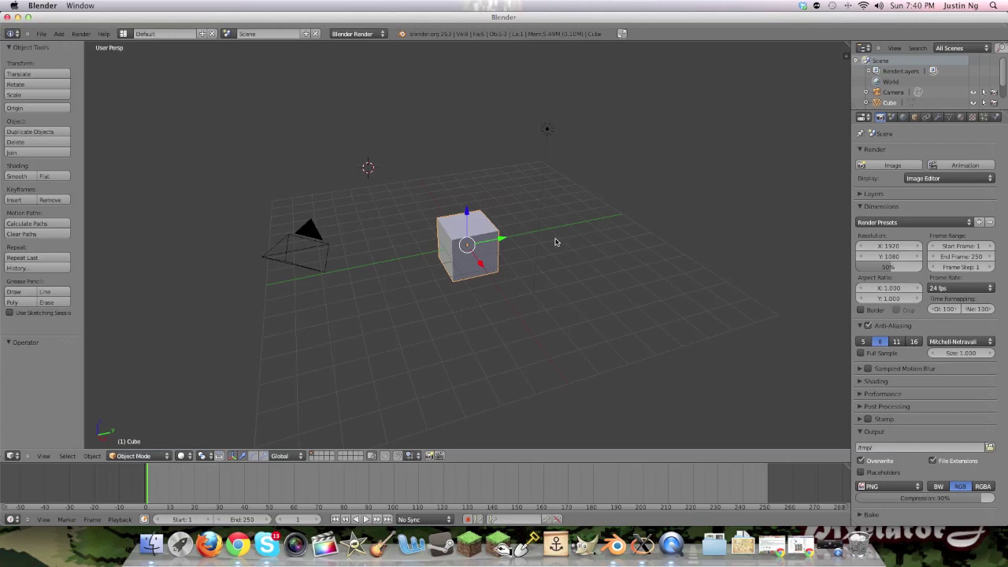
{"action": "key", "text": "a"}
{"action": "key", "text": "a"}
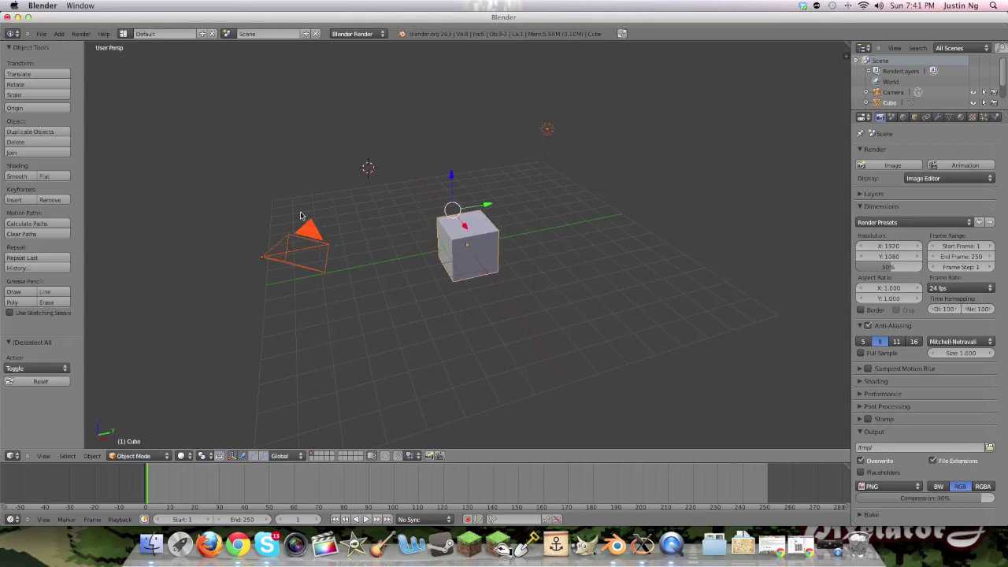
{"action": "left_click", "coordinate": [26, 142]}
{"action": "left_click", "coordinate": [25, 144]}
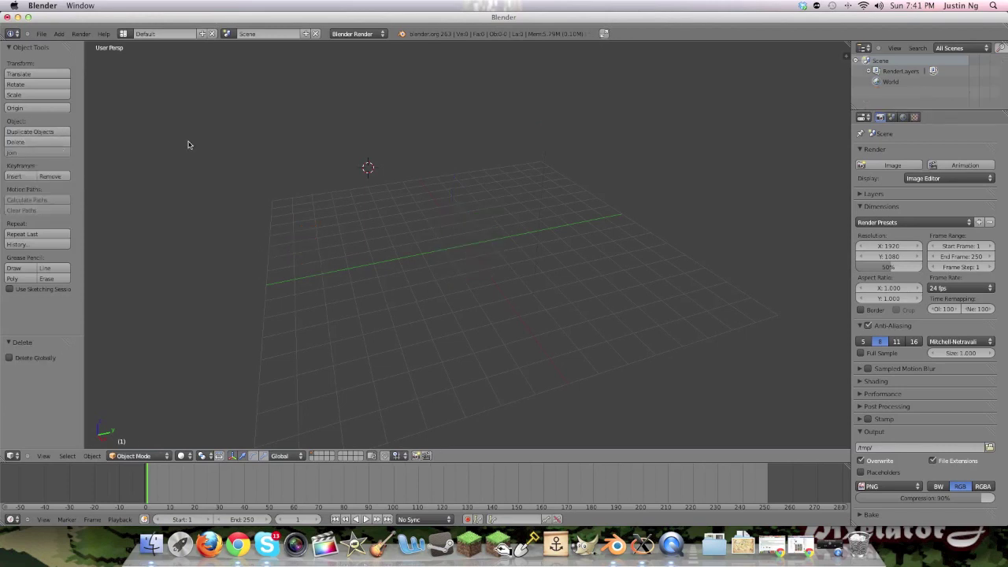
- Import aa.obj from the Desktop as a Wavefront OBJ model
{"action": "left_click", "coordinate": [42, 36]}
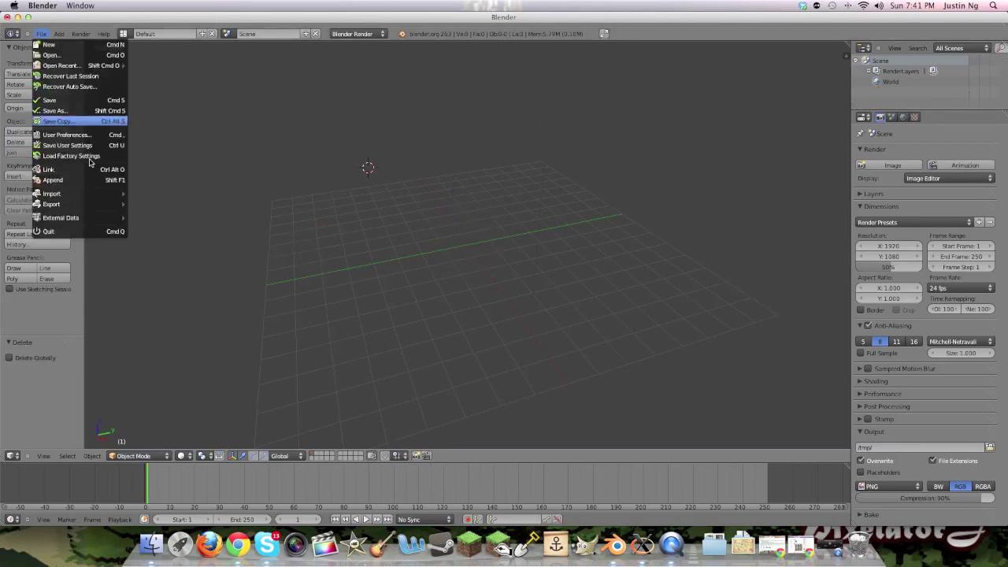
{"action": "mouse_move", "coordinate": [70, 197]}
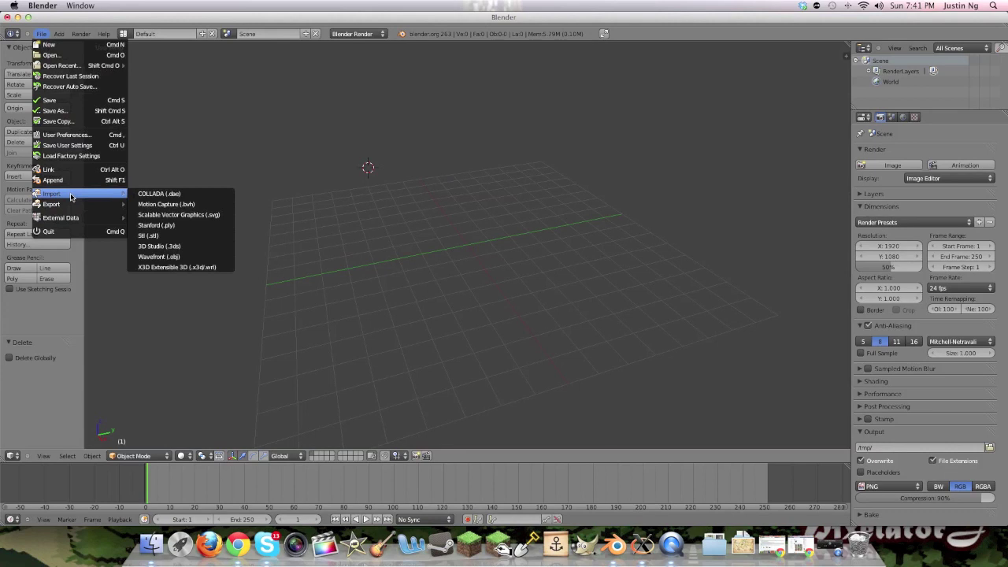
{"action": "left_click", "coordinate": [162, 257]}
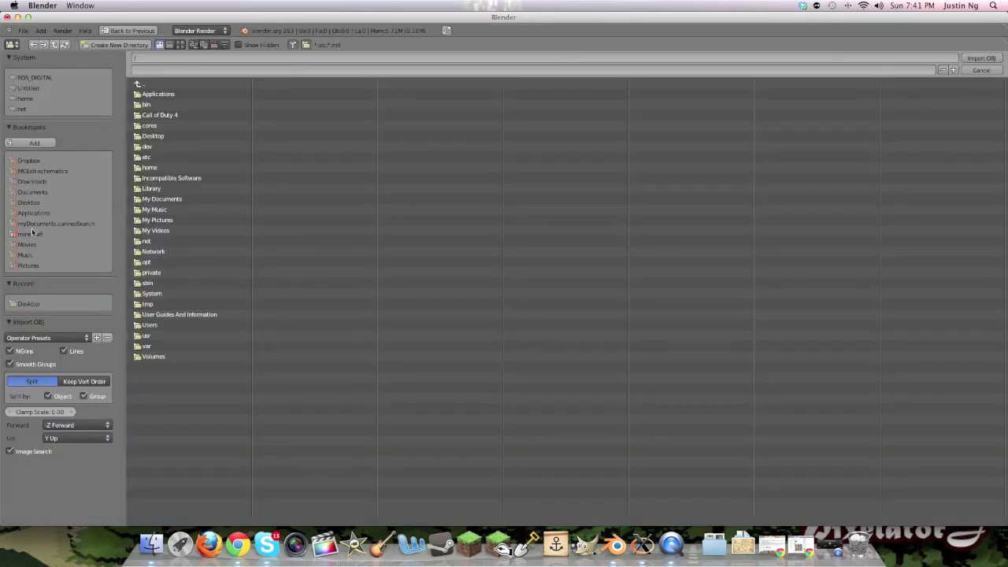
{"action": "left_click", "coordinate": [29, 202]}
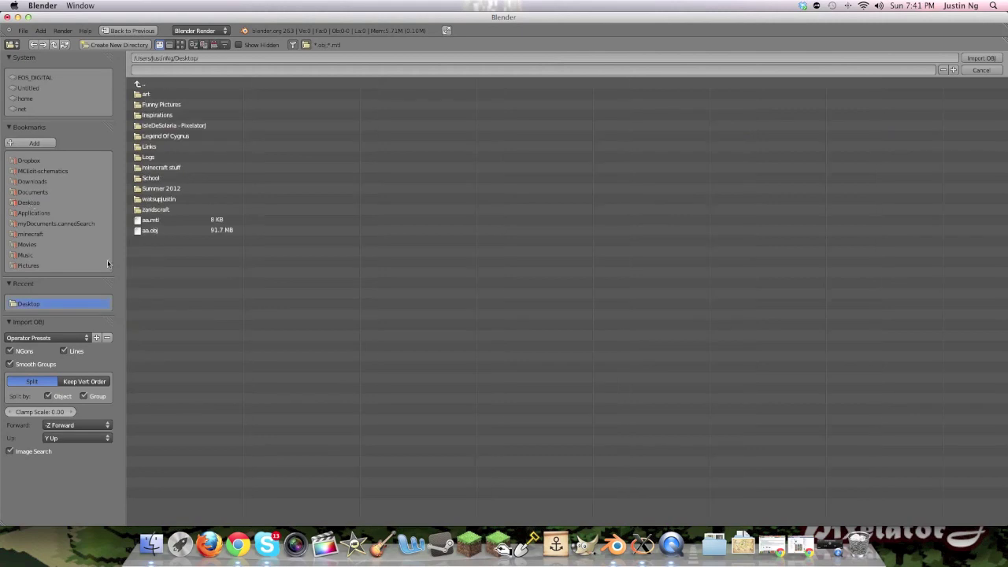
{"action": "left_click", "coordinate": [154, 231]}
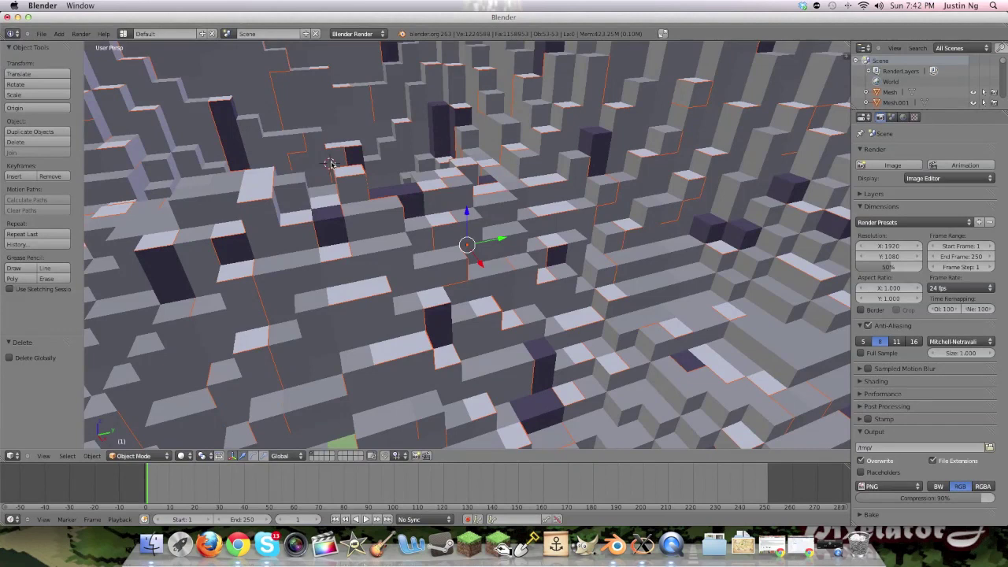
- Deselect the imported terrain and orbit the view toward the lake and houses
{"action": "scroll", "coordinate": [446, 207], "scroll_direction": "down", "scroll_amount": 8}
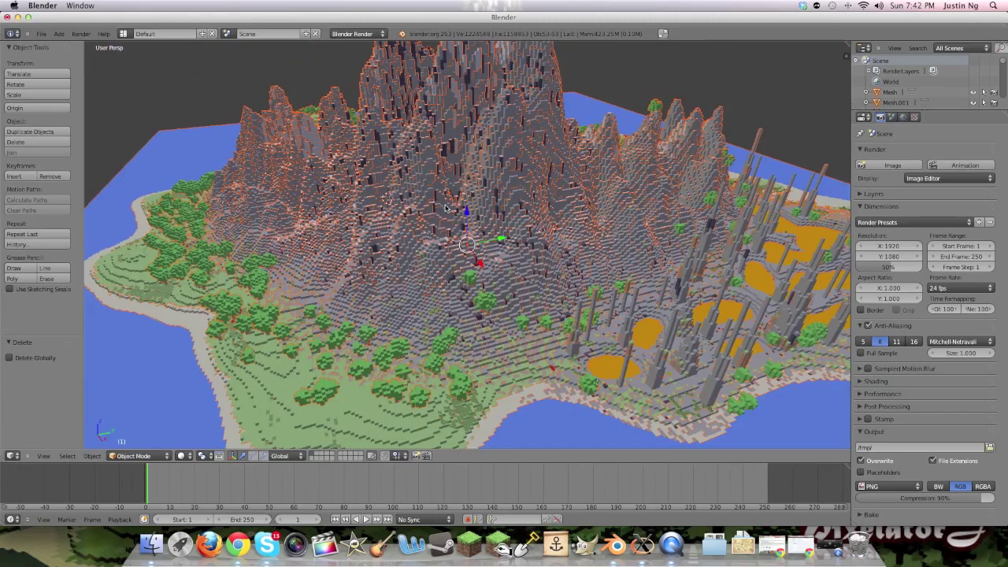
{"action": "scroll", "coordinate": [445, 207], "scroll_direction": "down", "scroll_amount": 3}
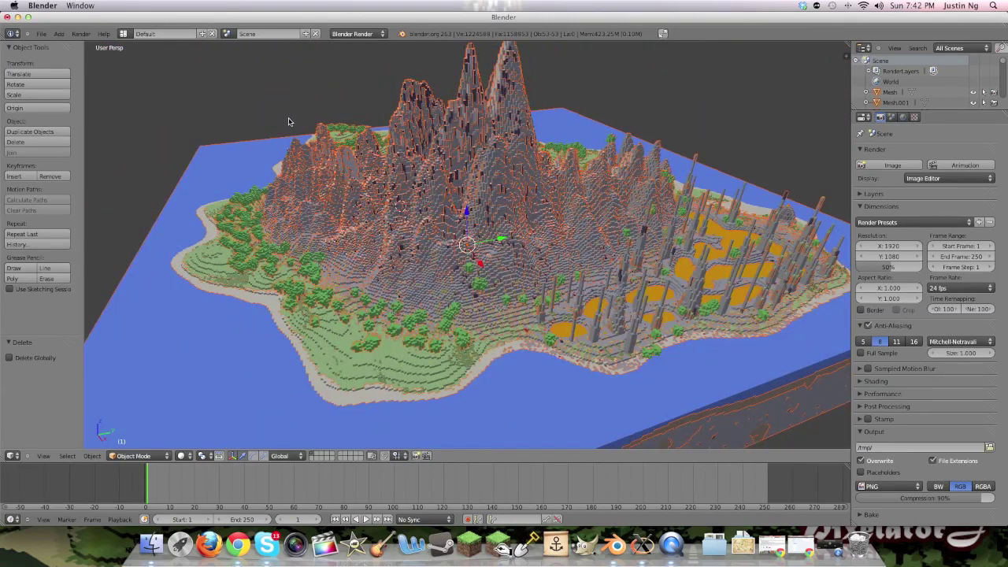
{"action": "key", "text": "a"}
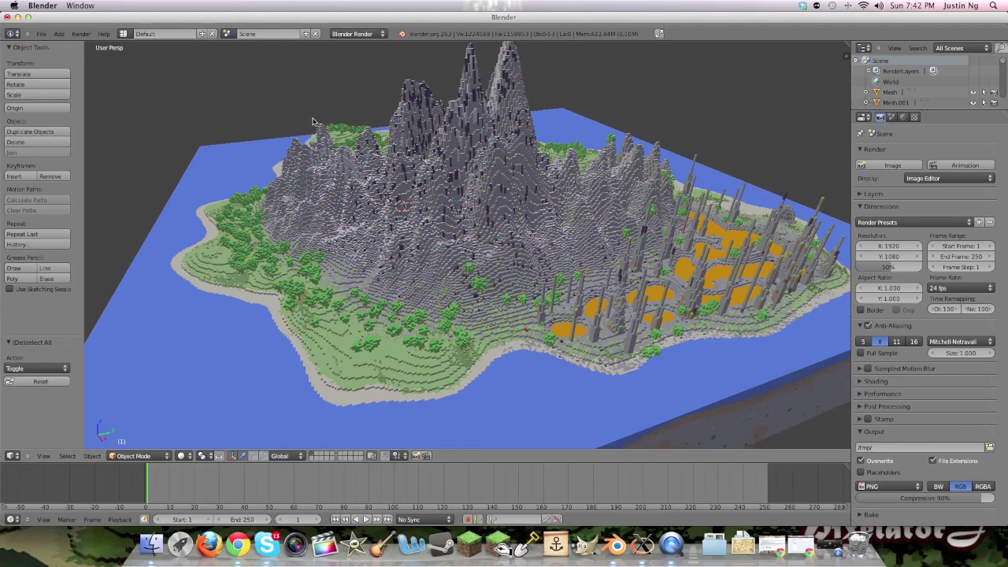
{"action": "middle_click_drag", "start_coordinate": [315, 123], "coordinate": [410, 201]}
{"action": "scroll", "coordinate": [472, 220], "scroll_direction": "down", "scroll_amount": 4}
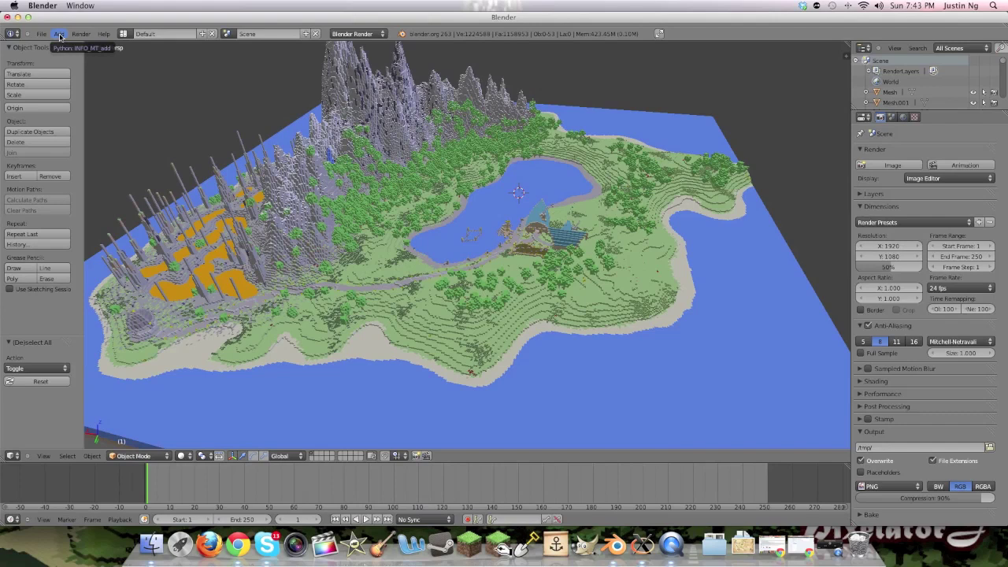
- Add a camera to the scene and drag it up along Z and across along Y
{"action": "left_click", "coordinate": [60, 36]}
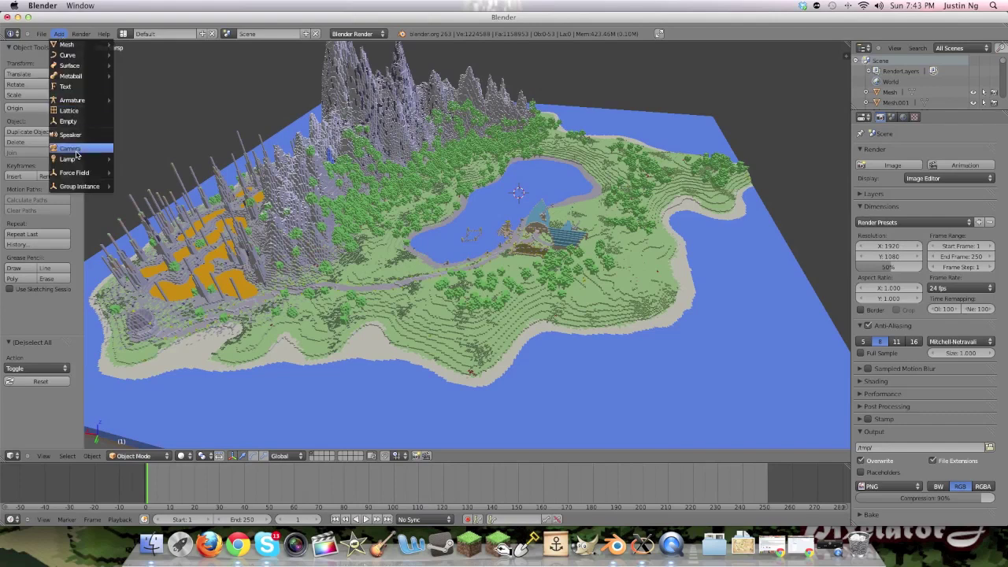
{"action": "left_click", "coordinate": [60, 35]}
{"action": "left_click", "coordinate": [60, 34]}
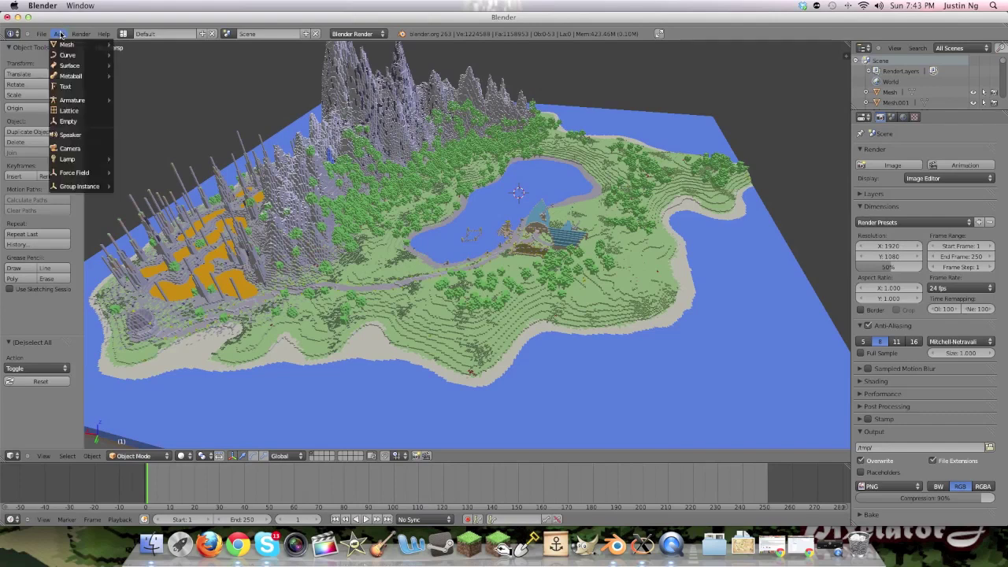
{"action": "left_click", "coordinate": [69, 148]}
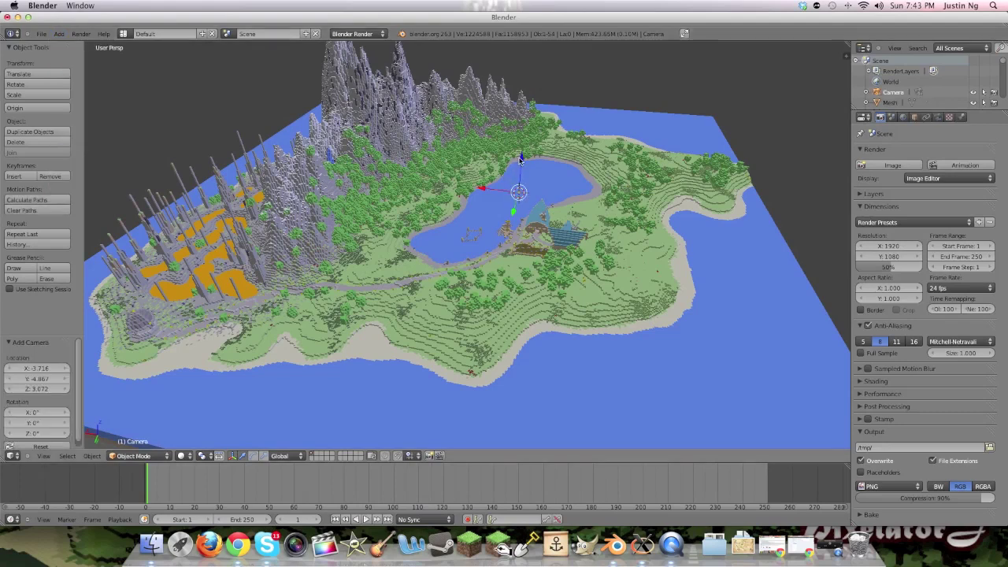
{"action": "left_click_drag", "start_coordinate": [521, 159], "coordinate": [531, 69]}
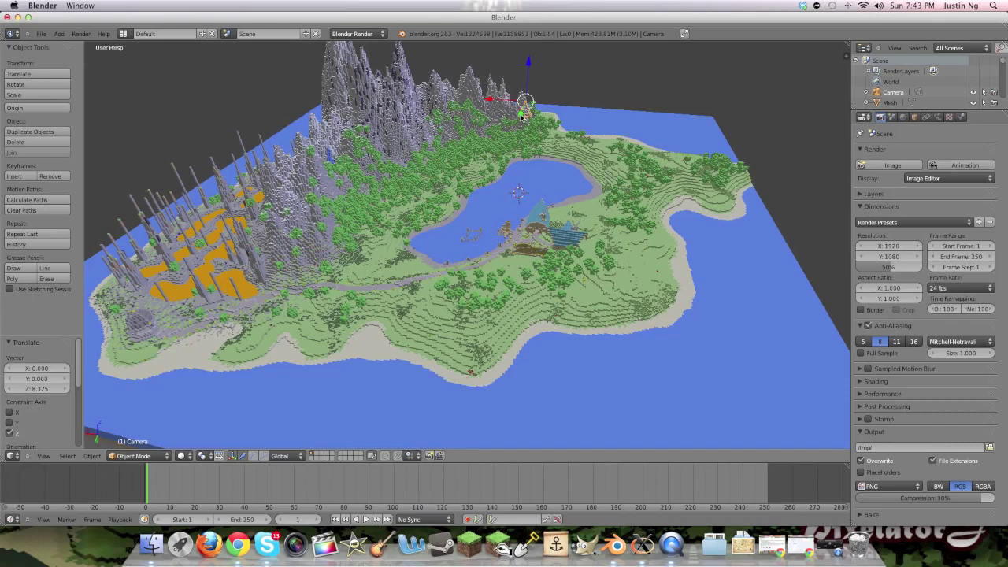
{"action": "left_click_drag", "start_coordinate": [522, 116], "coordinate": [490, 227]}
- Move the camera 3.835 along Y so it sits above the island beside the lake
{"action": "scroll", "coordinate": [455, 210], "scroll_direction": "left", "scroll_amount": 10}
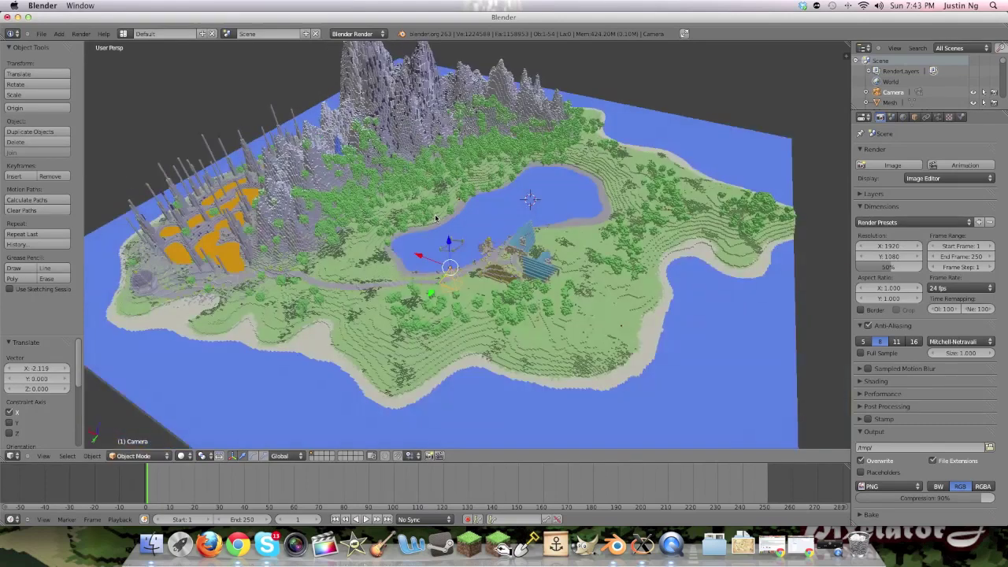
{"action": "scroll", "coordinate": [451, 203], "scroll_direction": "left", "scroll_amount": 10}
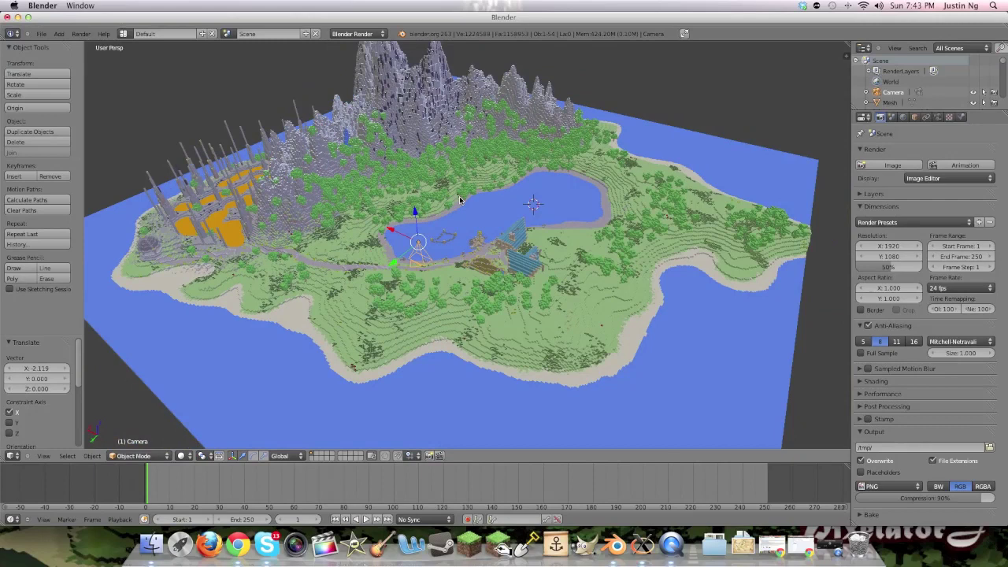
{"action": "key", "text": "g"}
{"action": "key", "text": "y"}
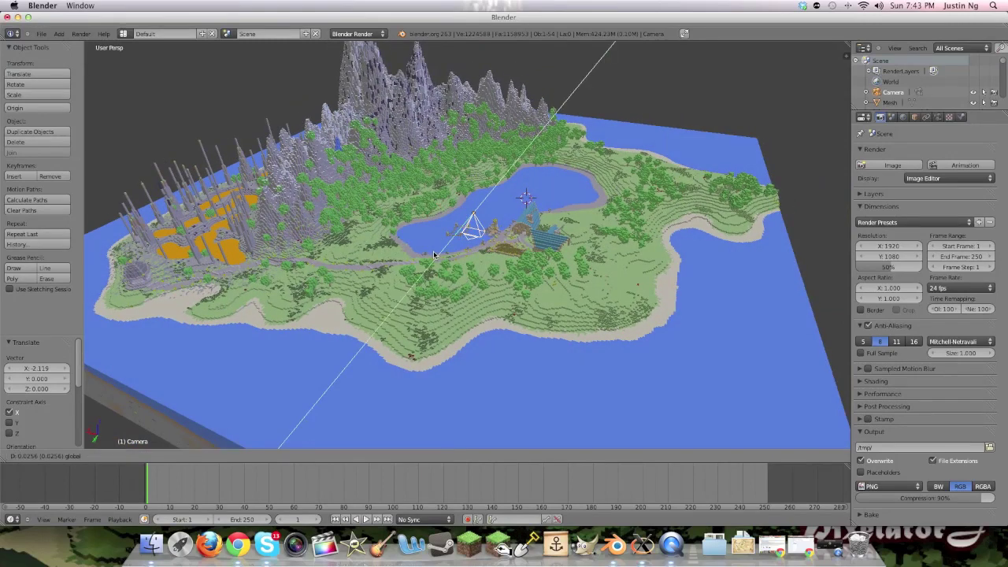
{"action": "key", "text": "y"}
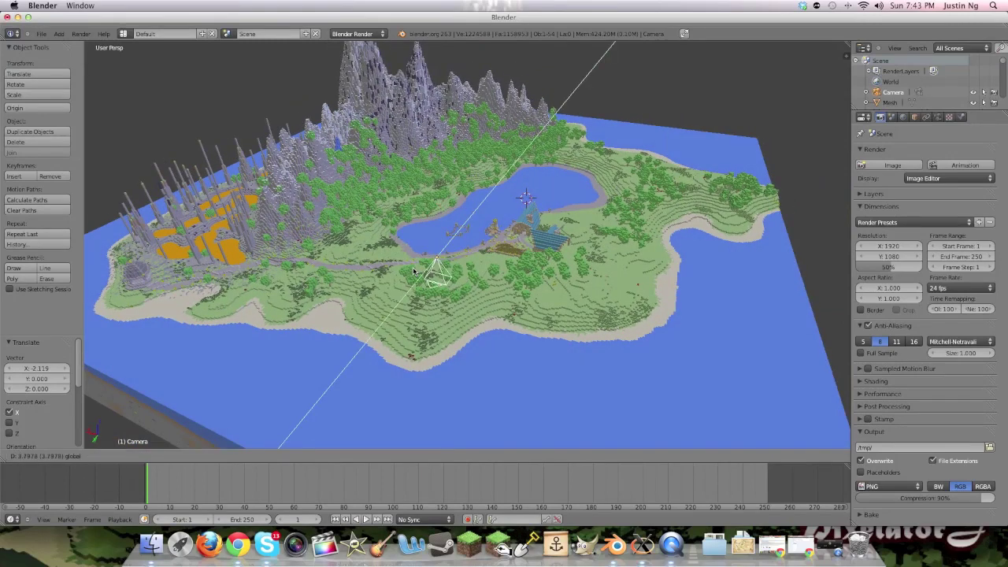
{"action": "left_click", "coordinate": [423, 270]}
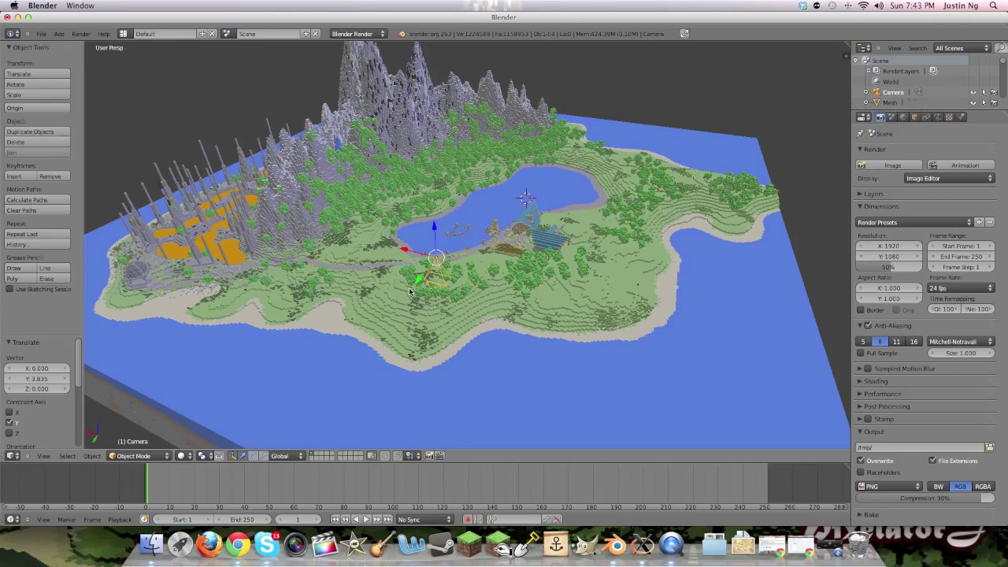
{"action": "scroll", "coordinate": [409, 290], "scroll_direction": "up", "scroll_amount": 2}
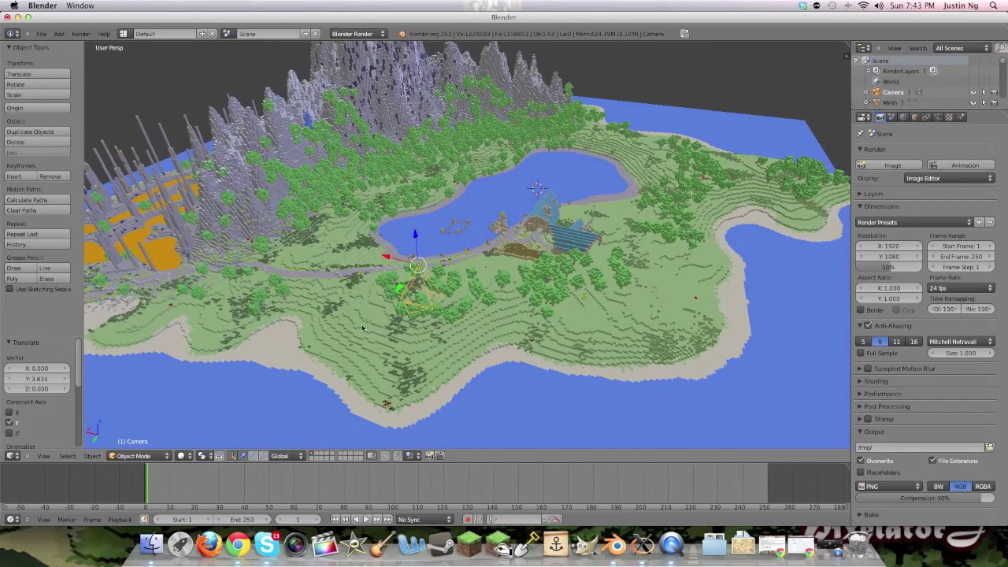
{"action": "middle_click_drag", "start_coordinate": [362, 329], "coordinate": [371, 288]}
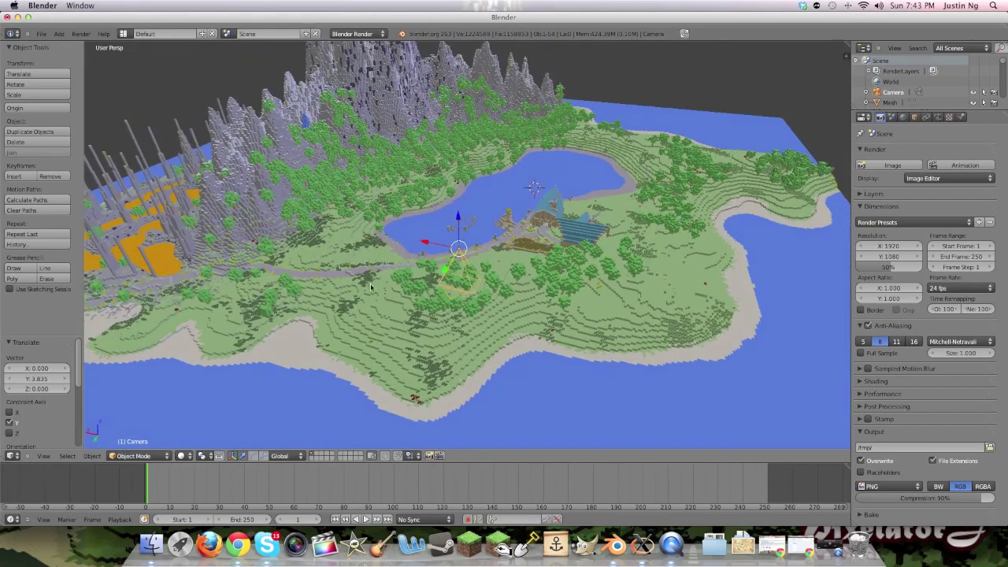
- Rotate the camera to 94.563° about X and −74.858° about Z, facing across the island
{"action": "left_click", "coordinate": [252, 456]}
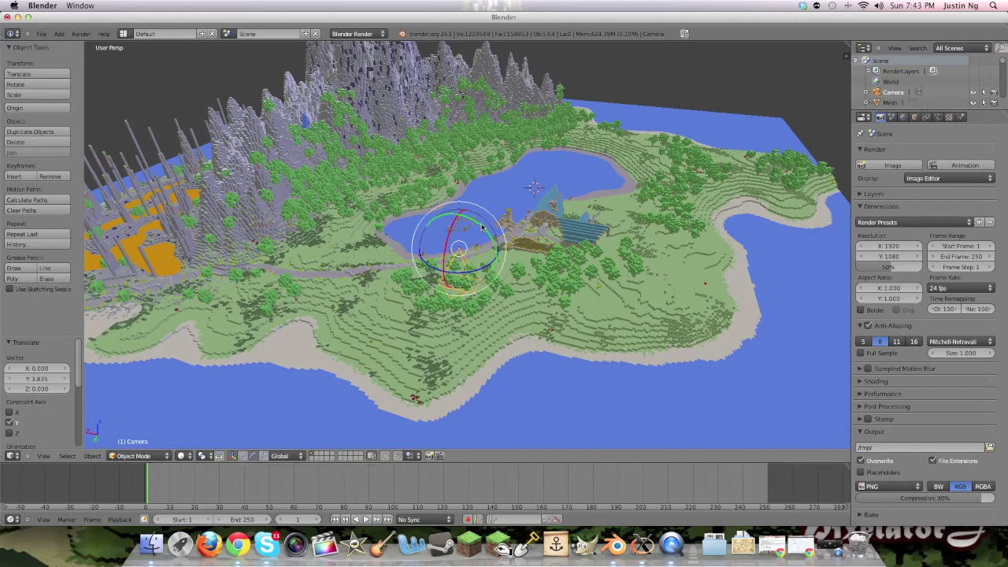
{"action": "left_click_drag", "start_coordinate": [482, 226], "coordinate": [475, 260]}
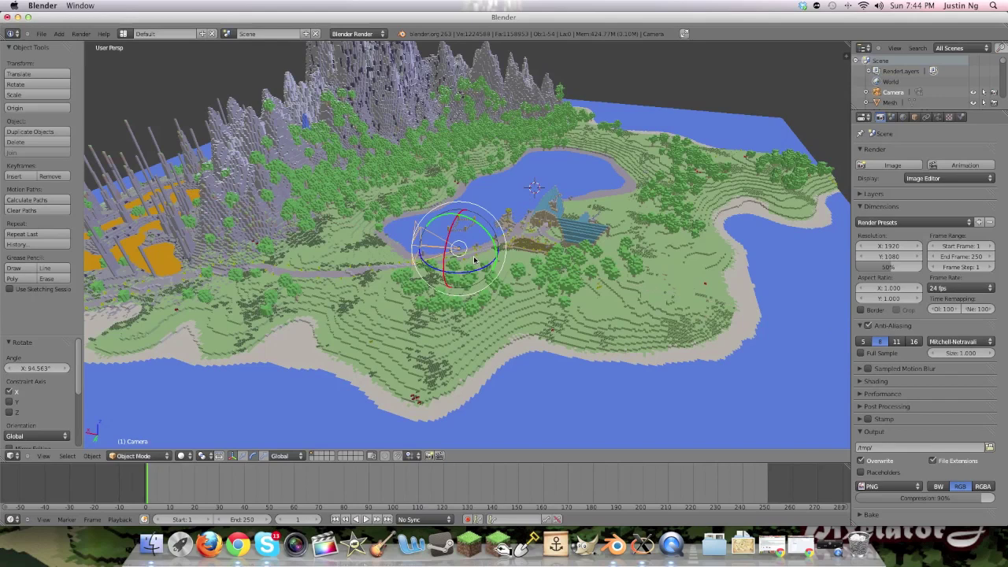
{"action": "key", "text": "r"}
{"action": "key", "text": "z"}
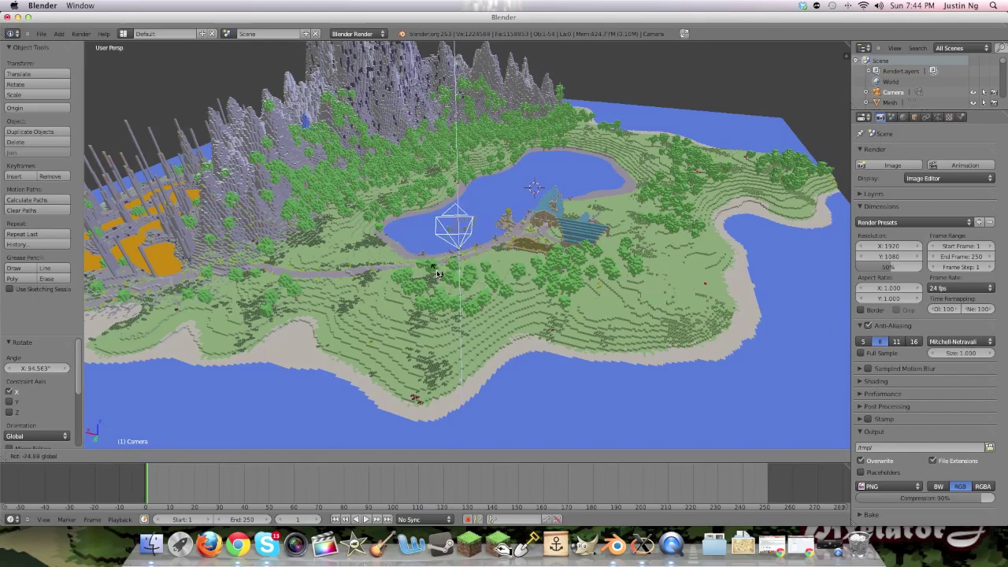
{"action": "left_click", "coordinate": [438, 274]}
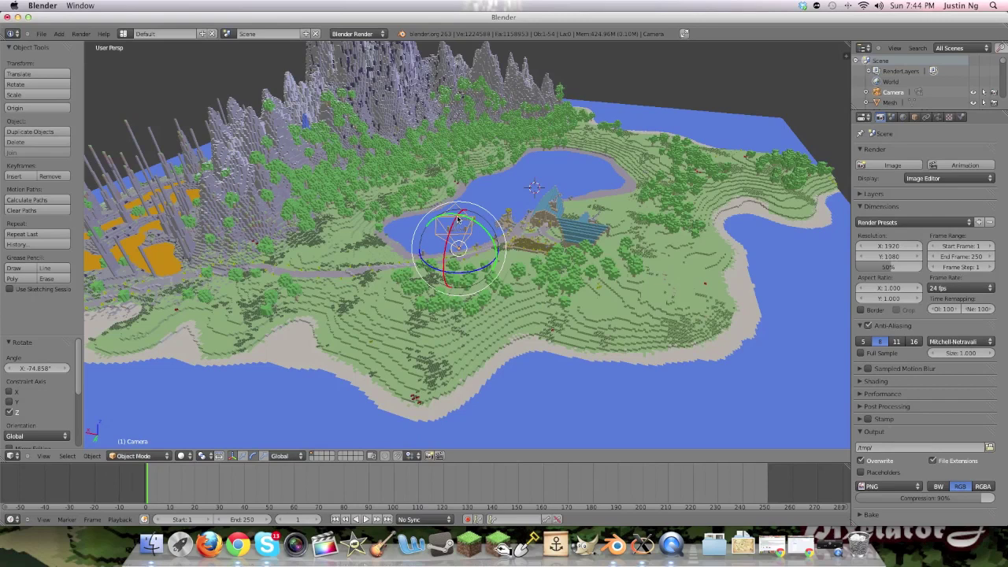
{"action": "middle_click_drag", "start_coordinate": [563, 135], "coordinate": [560, 140]}
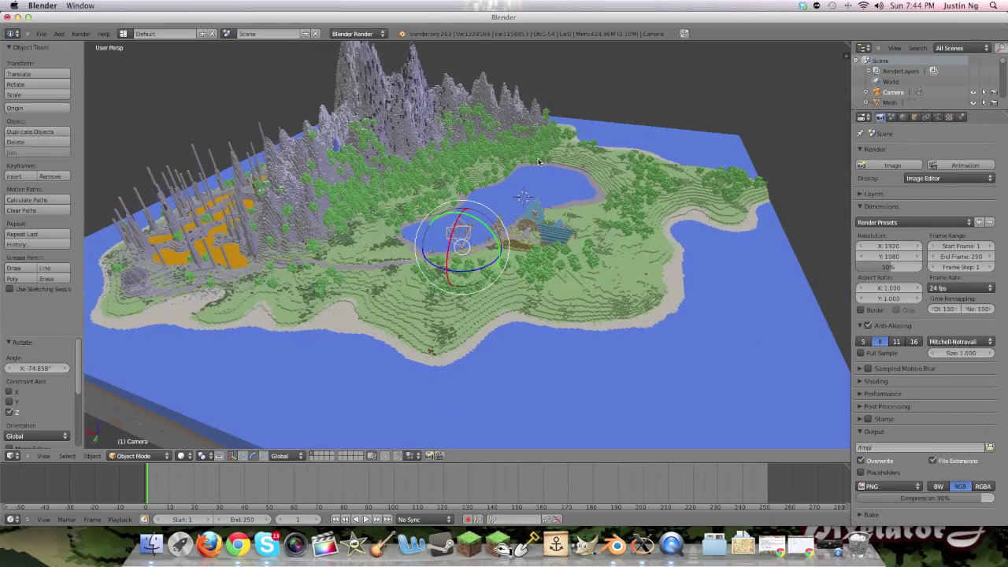
{"action": "scroll", "coordinate": [520, 181], "scroll_direction": "up", "scroll_amount": 2}
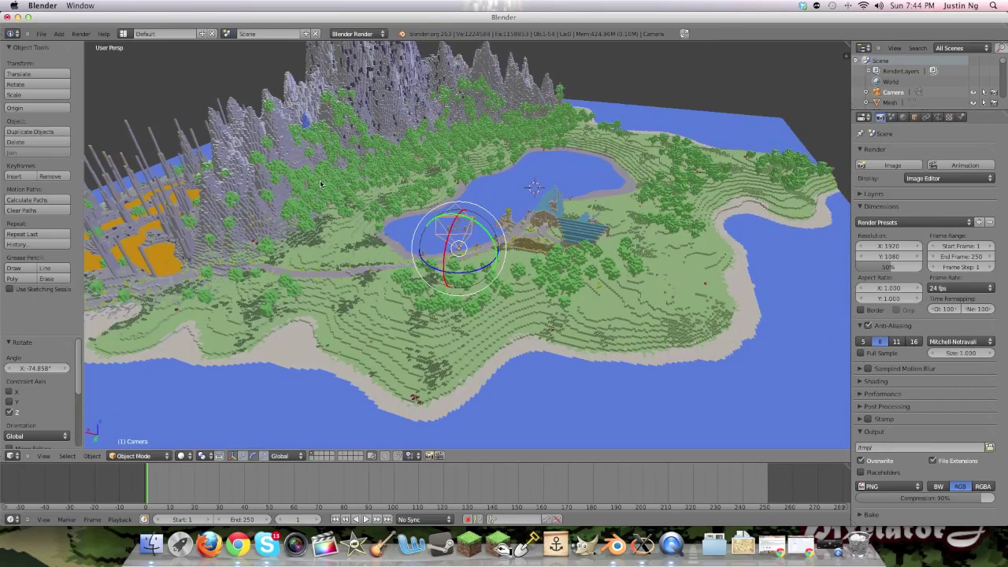
{"action": "left_click", "coordinate": [63, 34]}
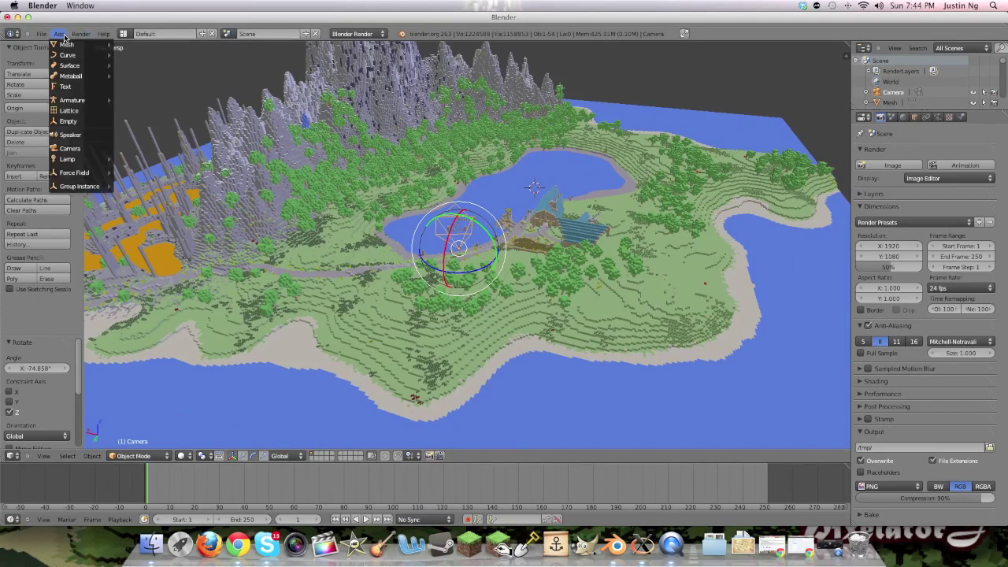
- Add a point lamp and move it along X and Z onto the lake's western shore
{"action": "mouse_move", "coordinate": [80, 163]}
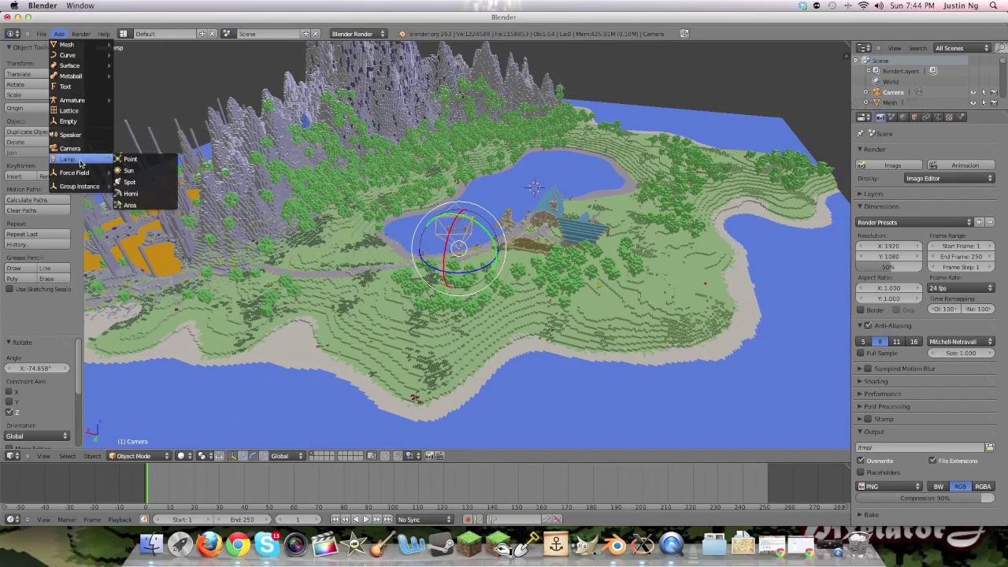
{"action": "left_click", "coordinate": [145, 160]}
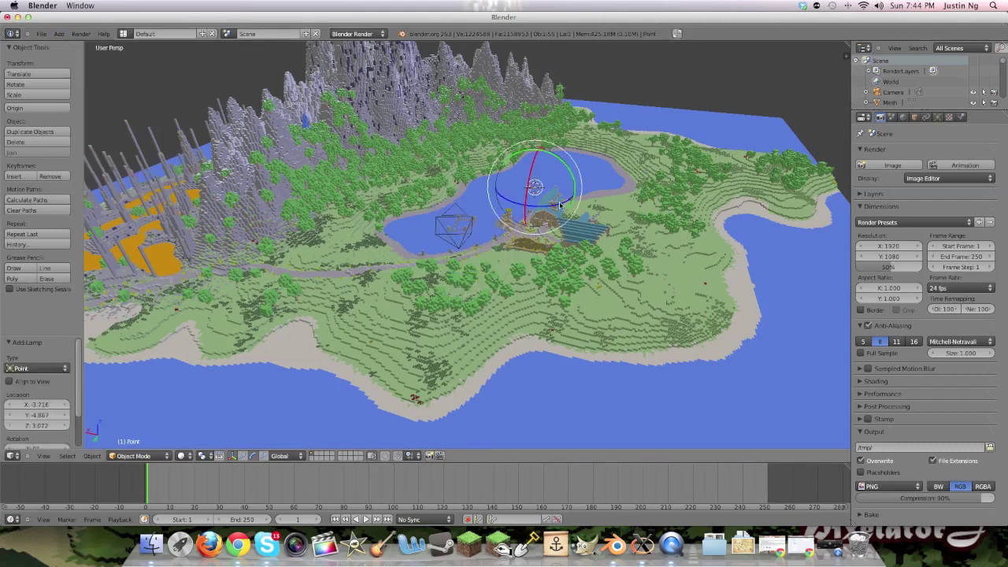
{"action": "left_click", "coordinate": [241, 456]}
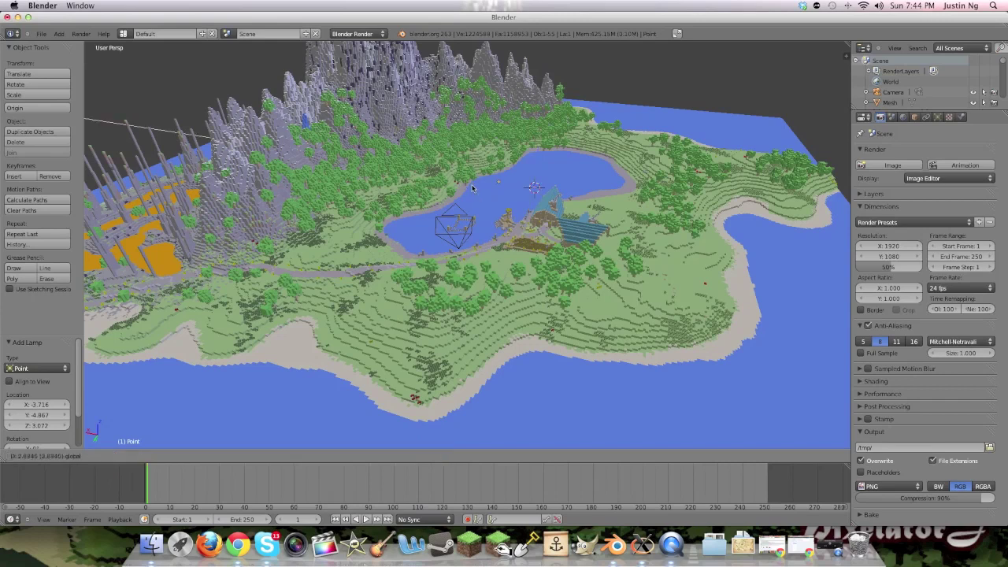
{"action": "left_click_drag", "start_coordinate": [499, 182], "coordinate": [419, 282]}
{"action": "left_click_drag", "start_coordinate": [429, 239], "coordinate": [363, 241]}
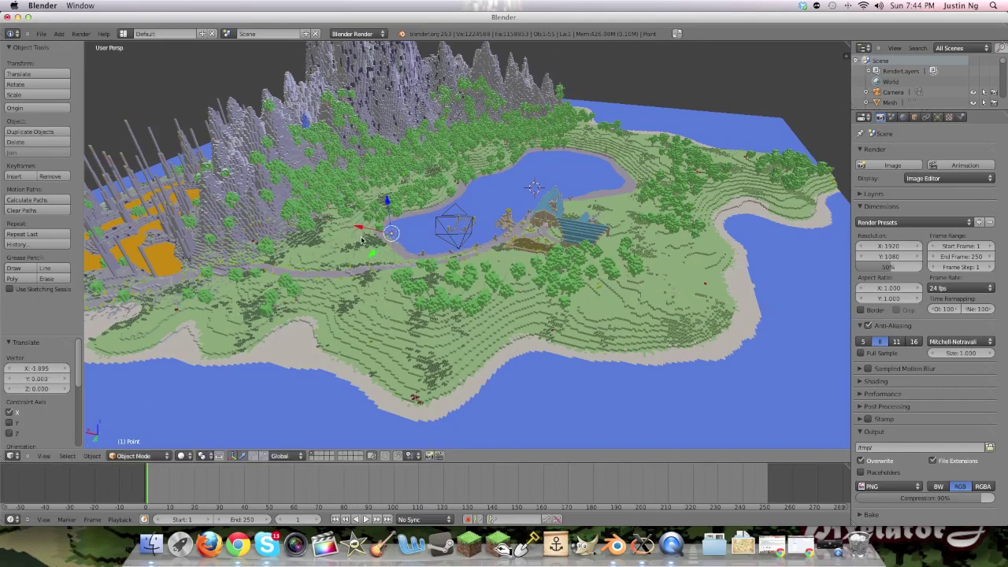
- Set the point lamp's Energy to 1.2 and its Distance to 900
{"action": "left_click", "coordinate": [939, 120]}
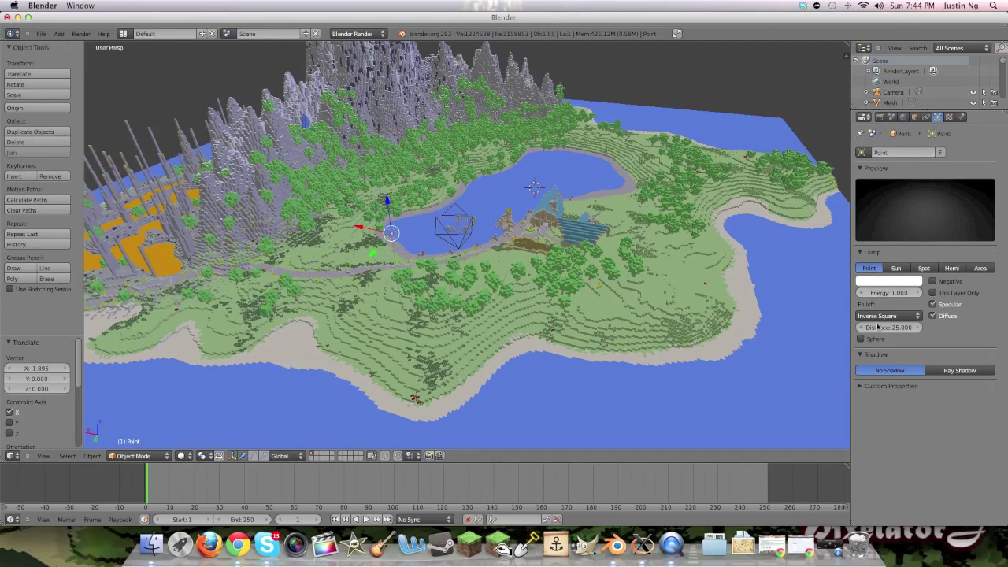
{"action": "left_click", "coordinate": [885, 293]}
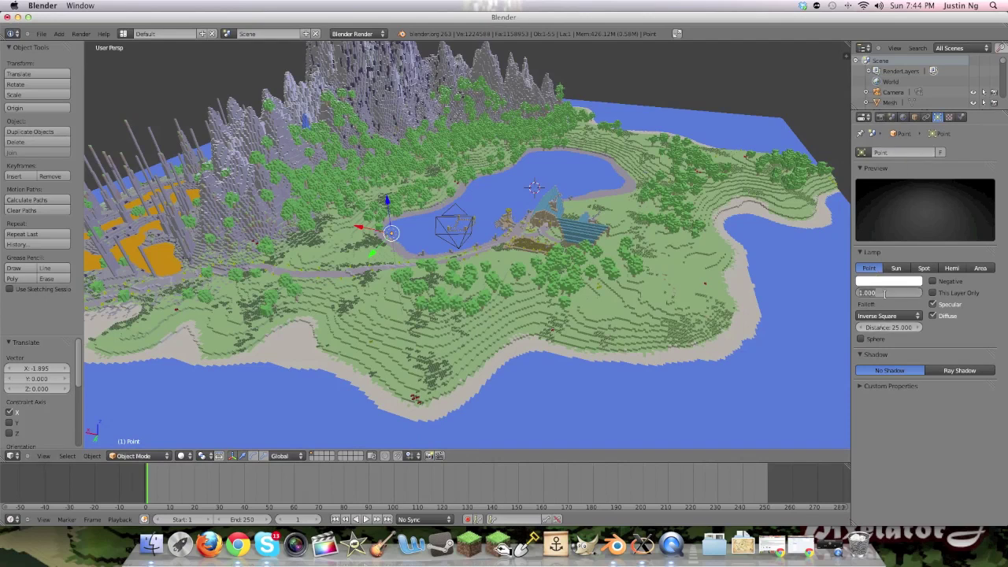
{"action": "type", "text": "1.2"}
{"action": "key", "text": "Return"}
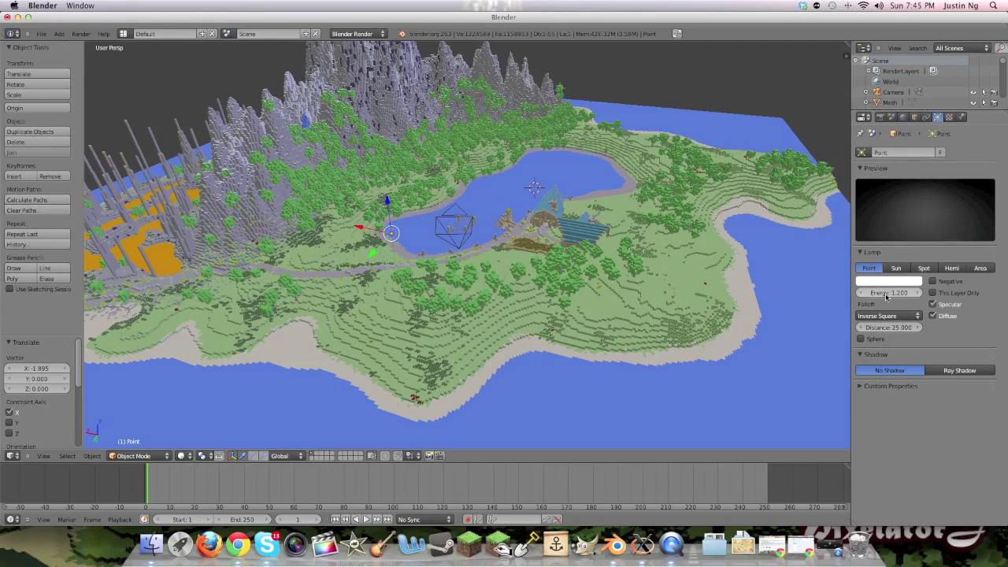
{"action": "left_click", "coordinate": [894, 331]}
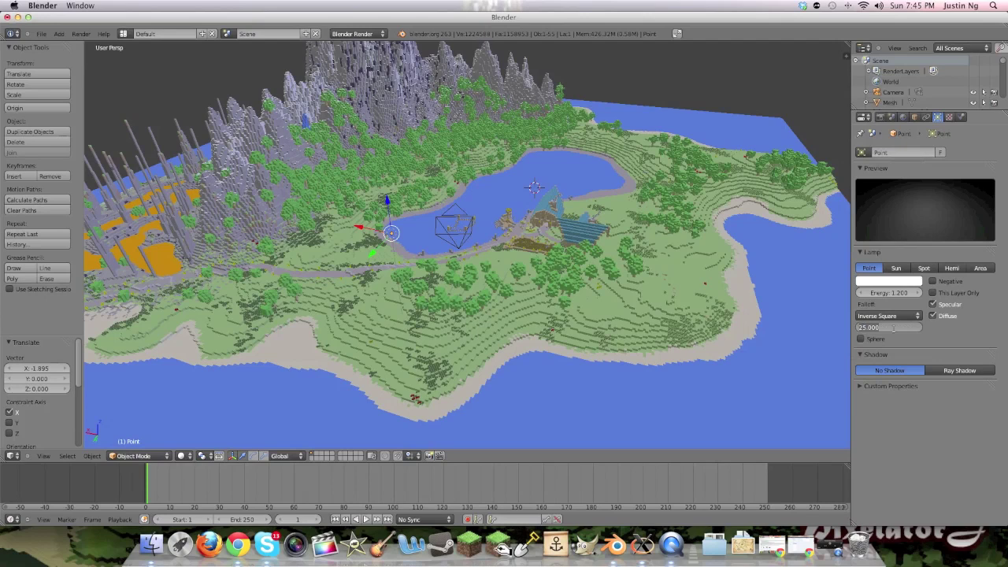
{"action": "type", "text": "900"}
{"action": "key", "text": "Return"}
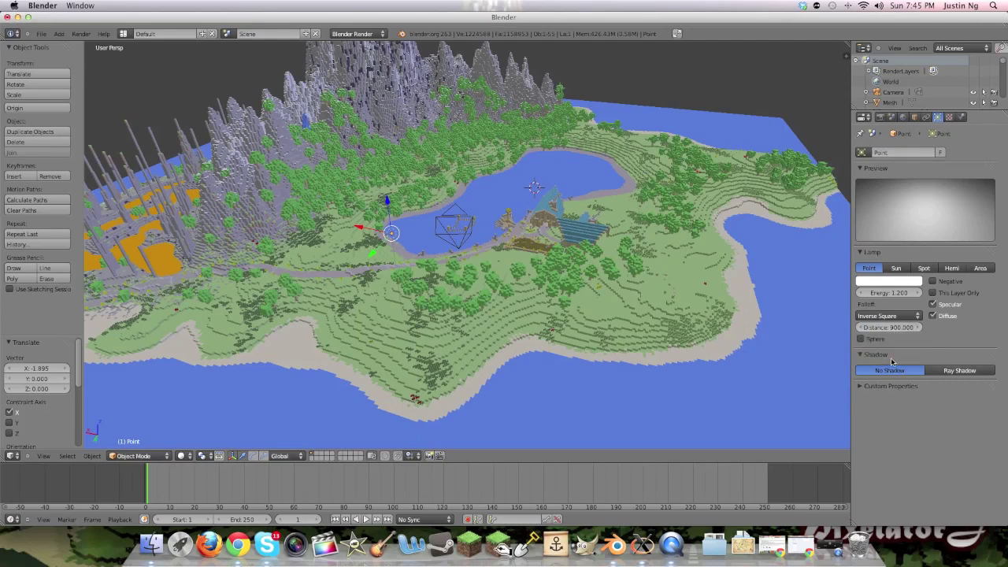
- Switch the lamp to Ray Shadow with a shadow soft size of 3.0
{"action": "left_click", "coordinate": [953, 374]}
{"action": "left_click", "coordinate": [956, 420]}
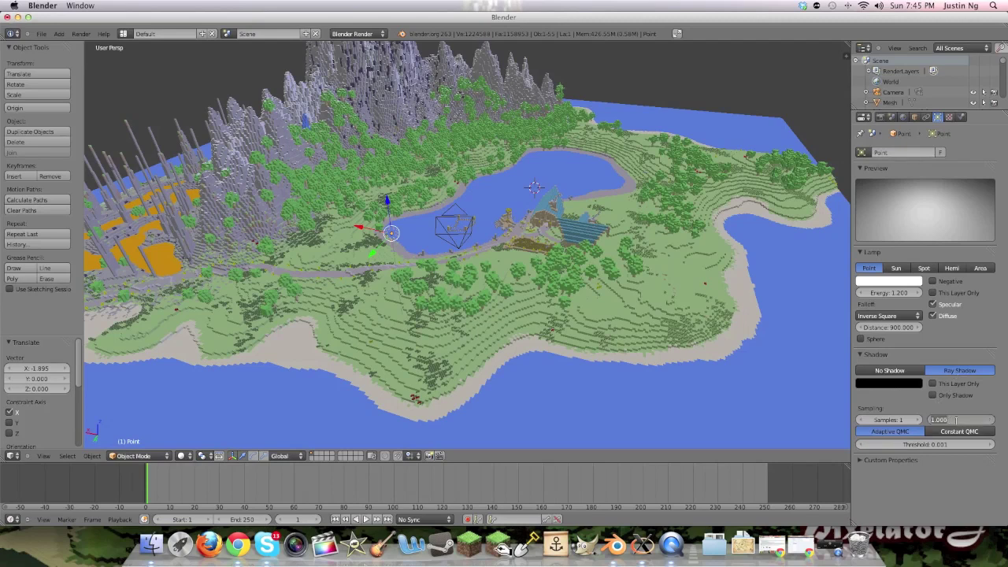
{"action": "key", "text": "Return"}
{"action": "left_click_drag", "start_coordinate": [966, 423], "coordinate": [981, 423]}
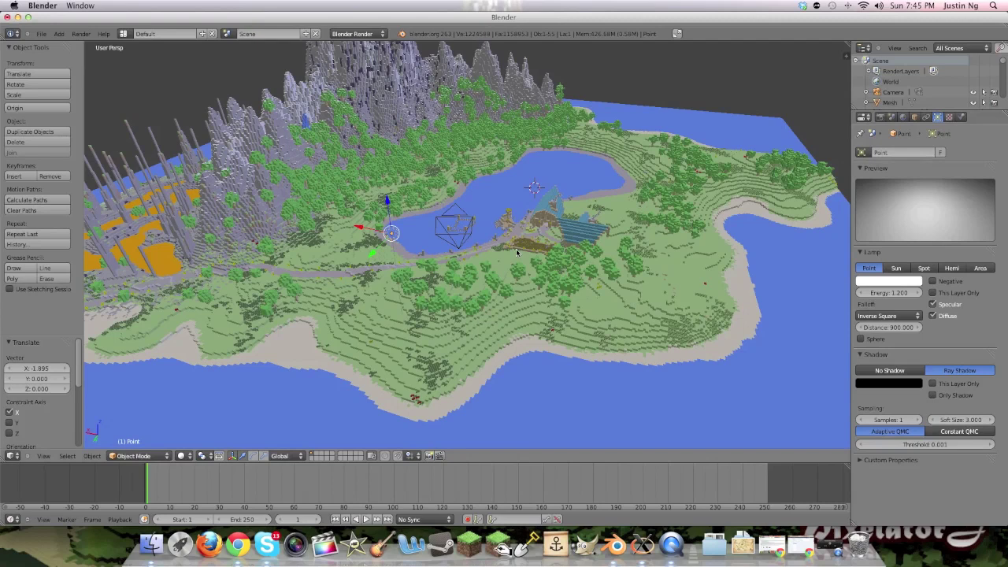
{"action": "scroll", "coordinate": [521, 246], "scroll_direction": "down", "scroll_amount": 2}
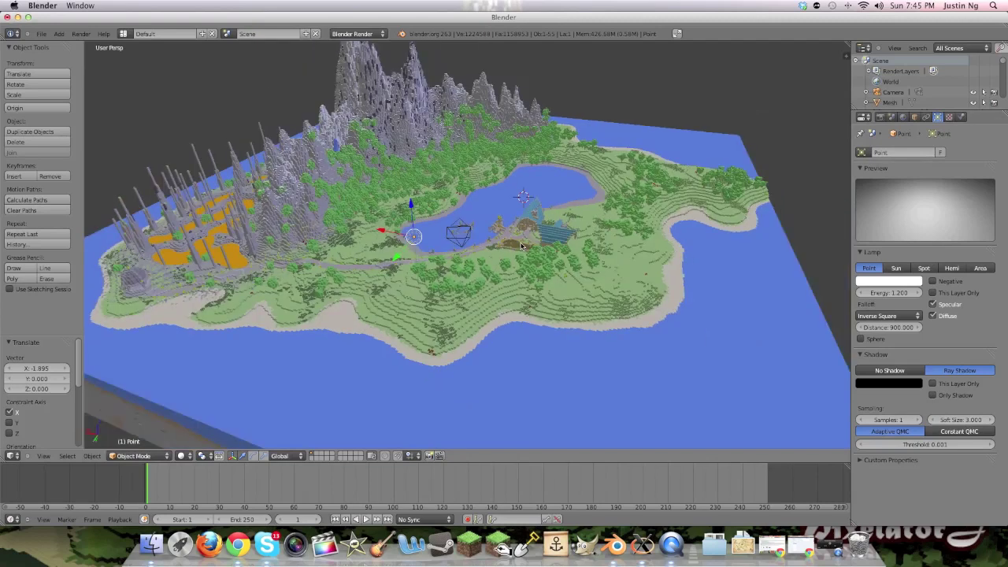
{"action": "scroll", "coordinate": [516, 242], "scroll_direction": "up", "scroll_amount": 2}
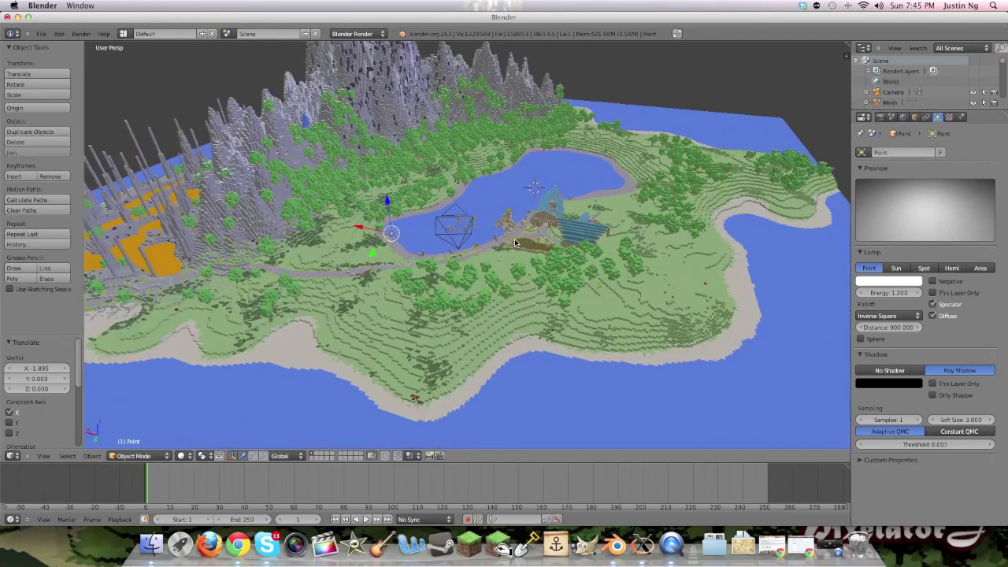
- Render the camera view of the peaks and trees, then return to the 3D View
{"action": "left_click", "coordinate": [82, 36]}
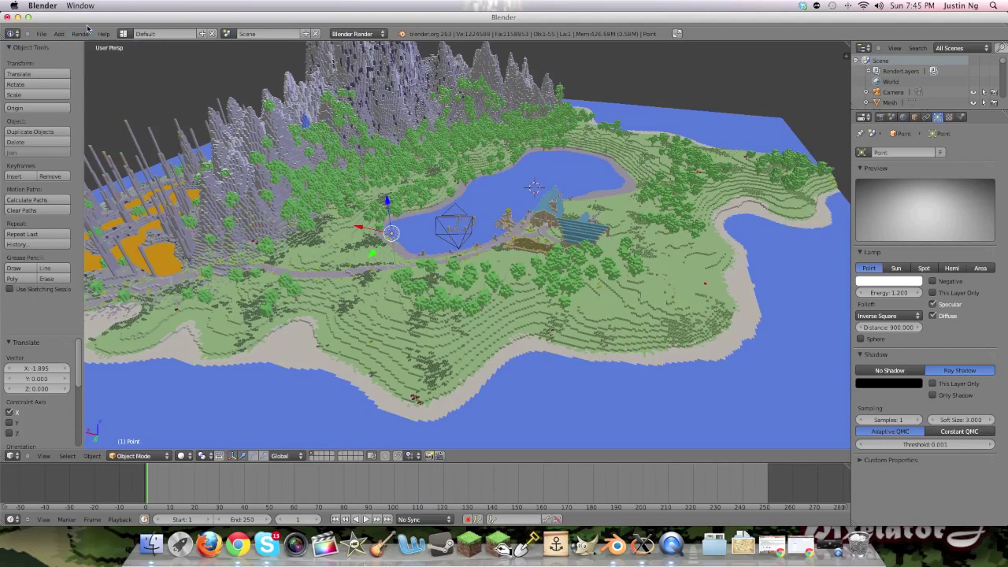
{"action": "left_click", "coordinate": [89, 45]}
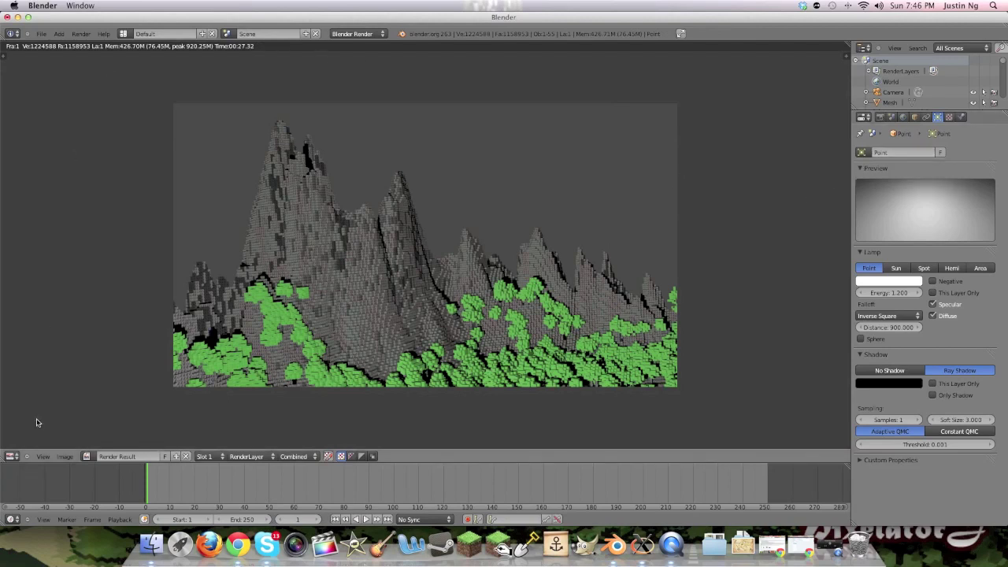
{"action": "left_click", "coordinate": [13, 457]}
{"action": "left_click", "coordinate": [27, 446]}
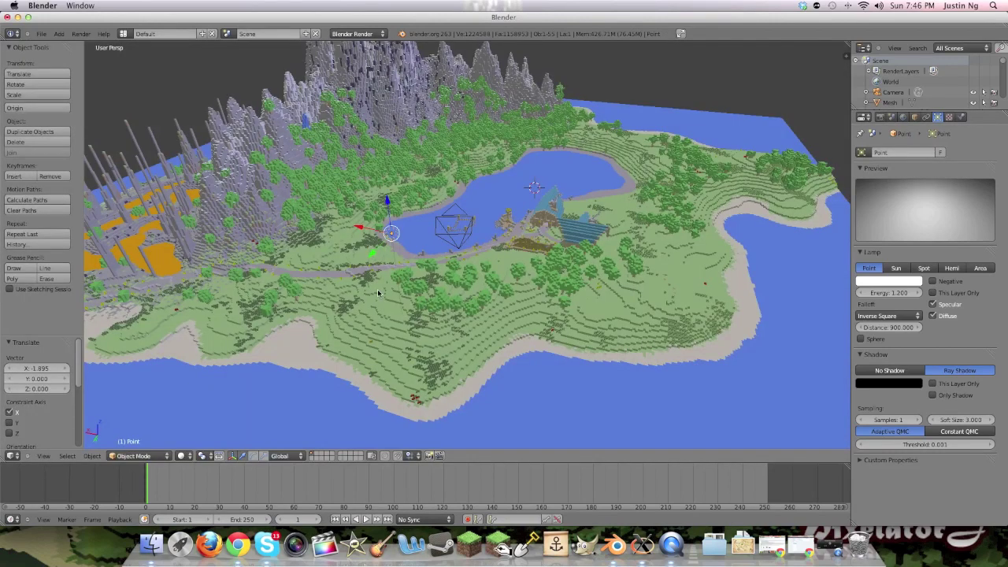
- Select the camera and rotate it toward the village, ending with a 26.143° Z turn
{"action": "right_click", "coordinate": [458, 249]}
{"action": "left_click", "coordinate": [253, 455]}
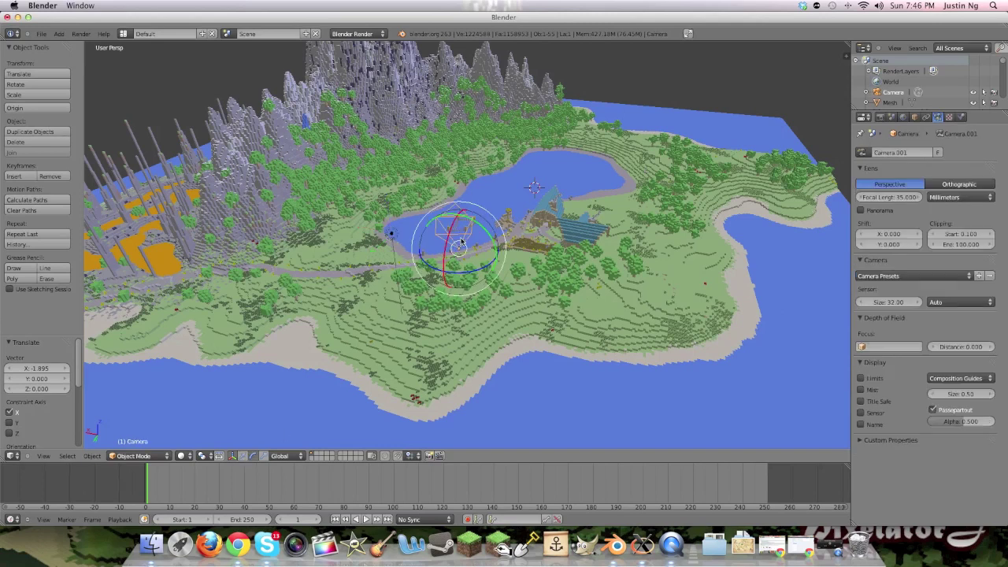
{"action": "mouse_move", "coordinate": [486, 234]}
{"action": "left_mouse_down"}
{"action": "mouse_move", "coordinate": [472, 223]}
{"action": "mouse_move", "coordinate": [449, 235]}
{"action": "mouse_move", "coordinate": [482, 230]}
{"action": "left_mouse_up"}
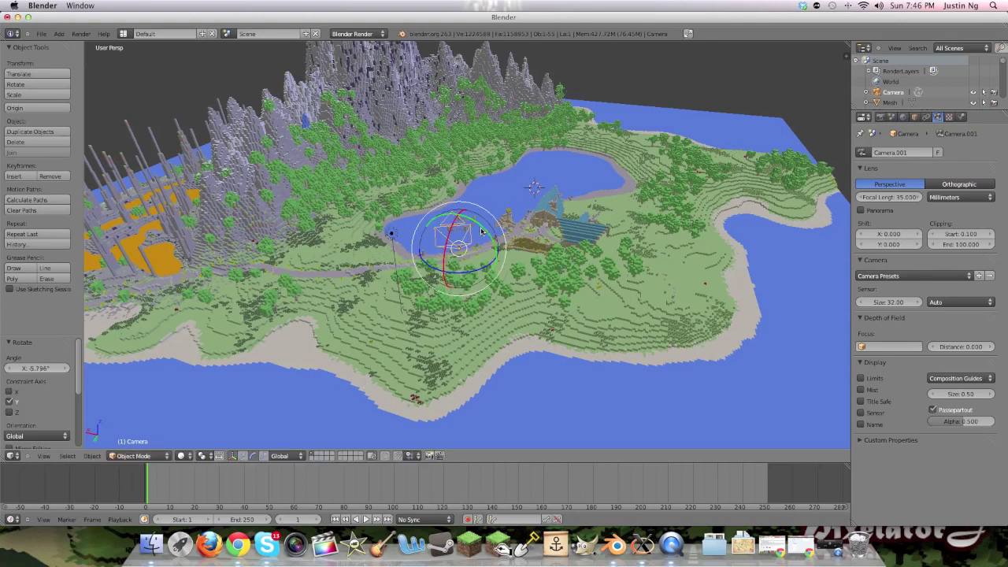
{"action": "left_click_drag", "start_coordinate": [451, 276], "coordinate": [419, 246]}
{"action": "scroll", "coordinate": [429, 245], "scroll_direction": "left", "scroll_amount": 5}
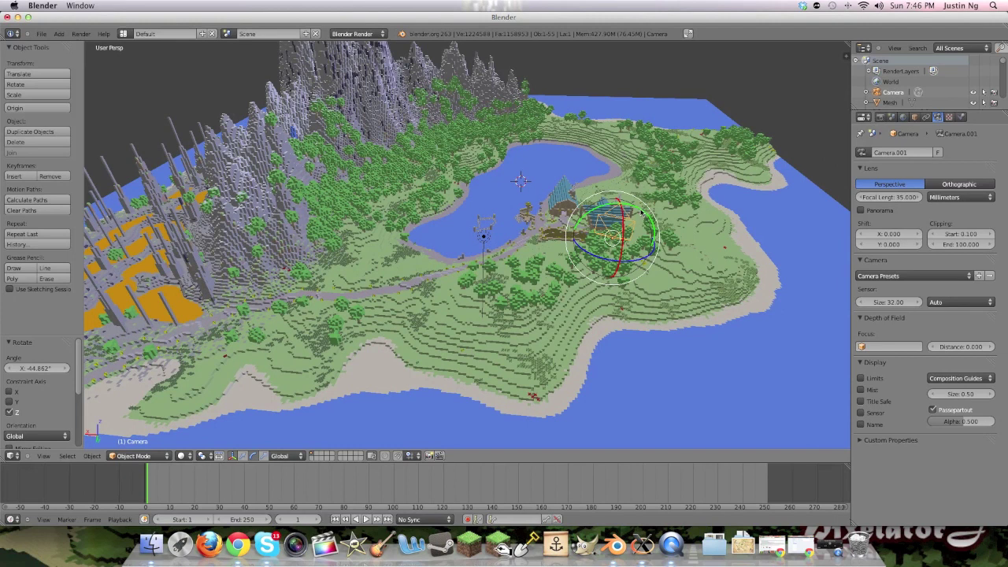
{"action": "left_click_drag", "start_coordinate": [641, 211], "coordinate": [611, 261]}
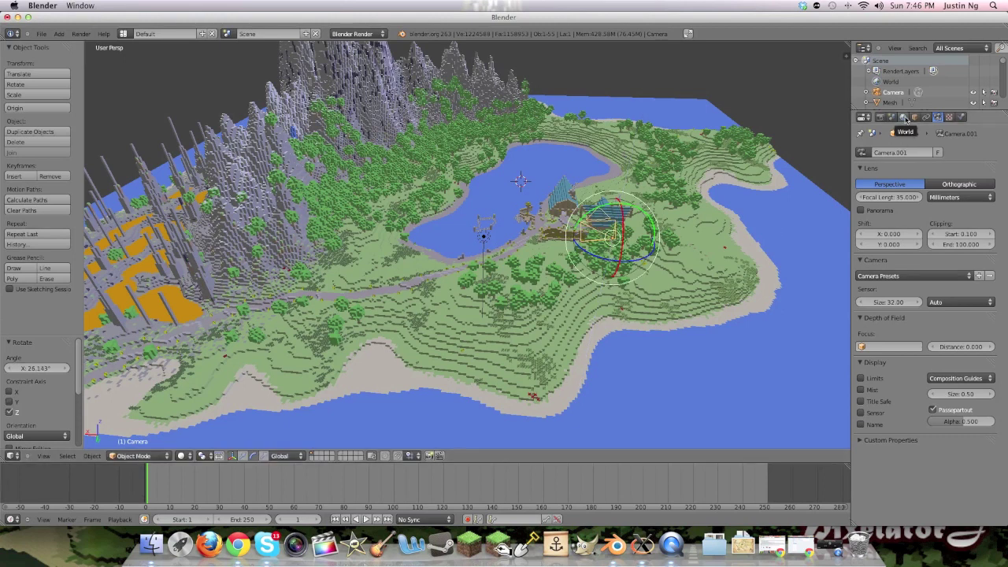
- Enable Paper, Blend and Real Sky, then pick a horizon colour and dark blue zenith
{"action": "left_click", "coordinate": [904, 117]}
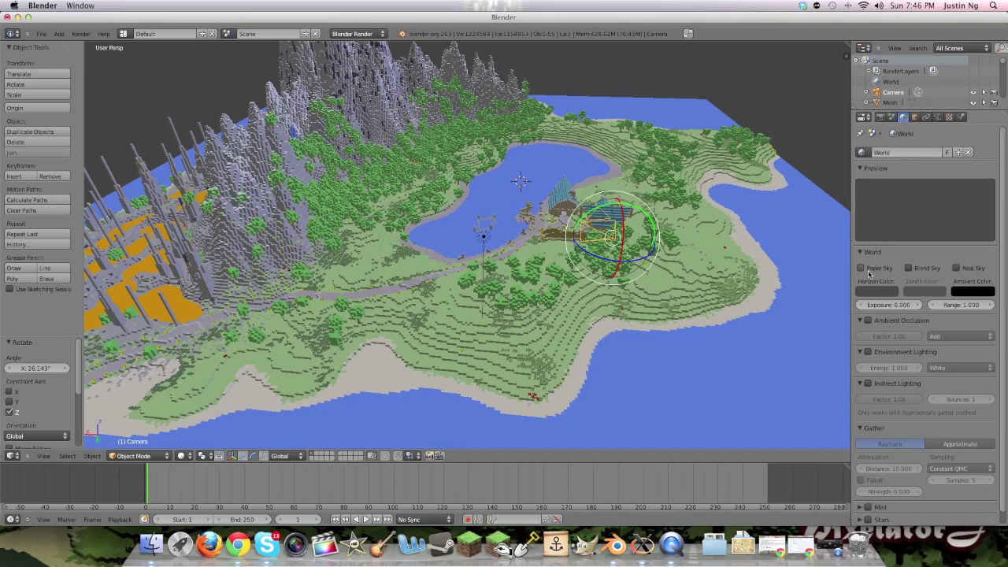
{"action": "left_click", "coordinate": [863, 269]}
{"action": "left_click", "coordinate": [909, 269]}
{"action": "left_click", "coordinate": [956, 268]}
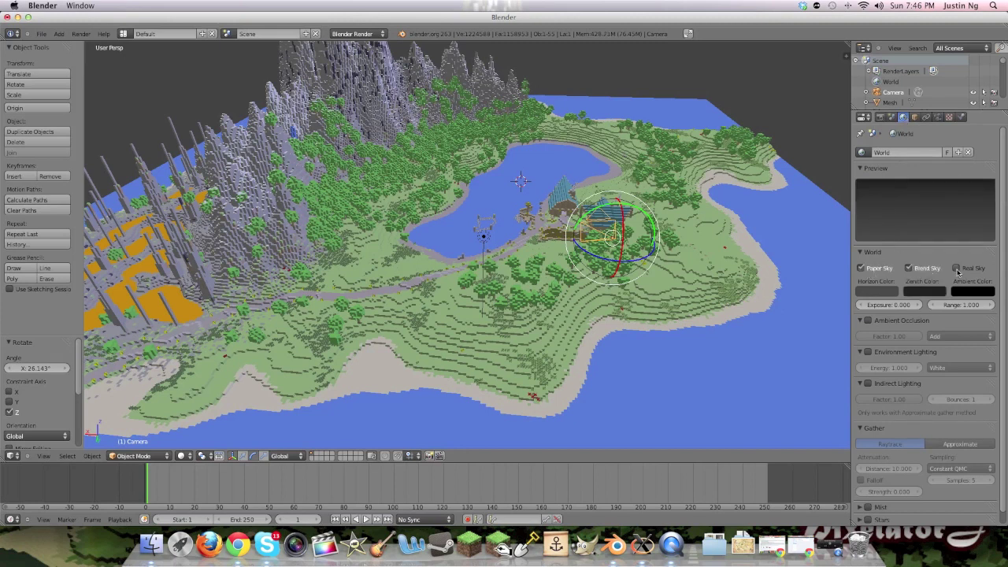
{"action": "left_click", "coordinate": [877, 293]}
{"action": "left_click", "coordinate": [917, 174]}
{"action": "left_click_drag", "start_coordinate": [946, 189], "coordinate": [937, 213]}
{"action": "left_click", "coordinate": [918, 292]}
{"action": "left_click", "coordinate": [917, 177]}
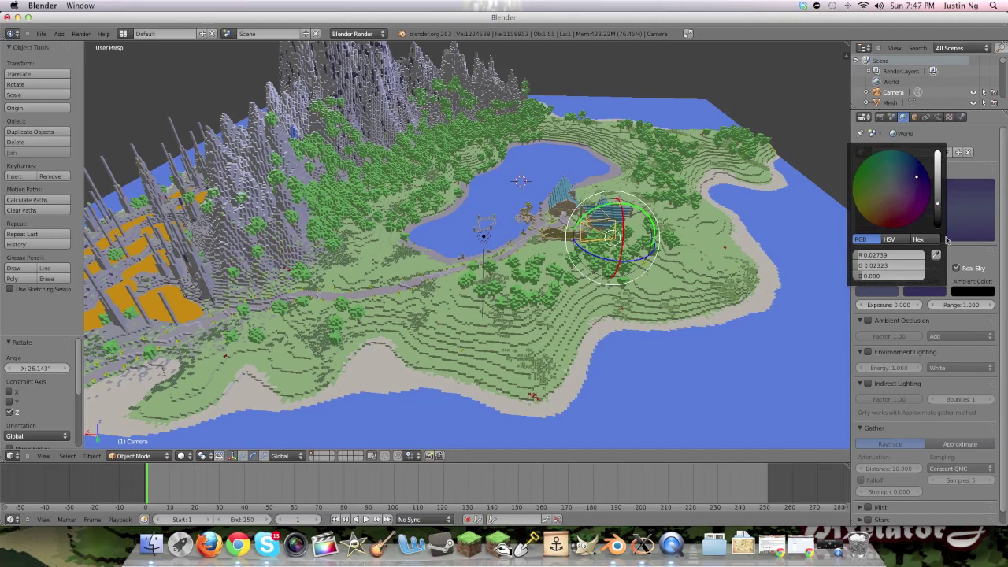
- Brighten the horizon to light blue-grey and fine-tune the zenith's brightness and hue
{"action": "left_click", "coordinate": [880, 291]}
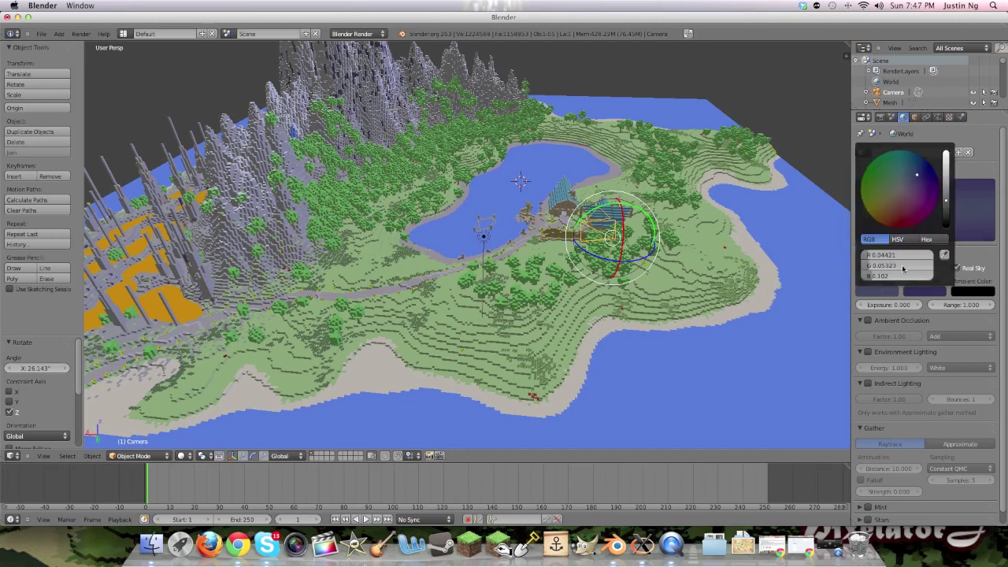
{"action": "left_click", "coordinate": [945, 192]}
{"action": "left_click_drag", "start_coordinate": [946, 192], "coordinate": [946, 177]}
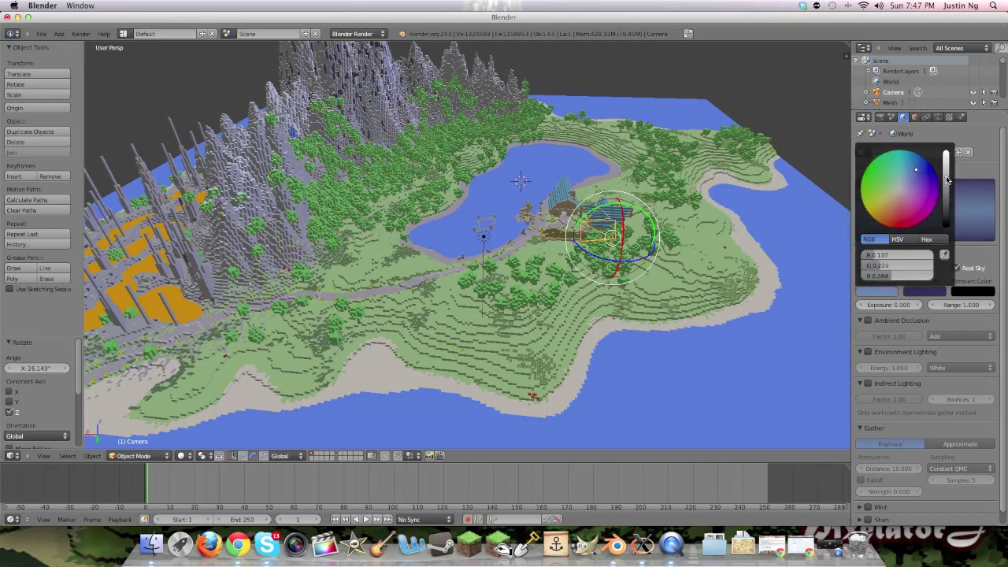
{"action": "left_click", "coordinate": [921, 294]}
{"action": "left_click", "coordinate": [939, 197]}
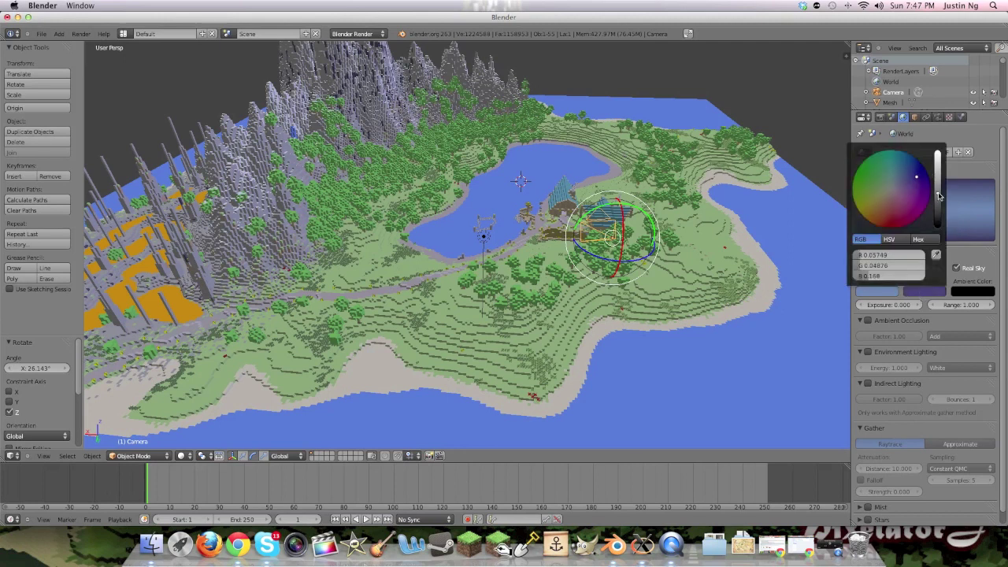
{"action": "left_click", "coordinate": [923, 293]}
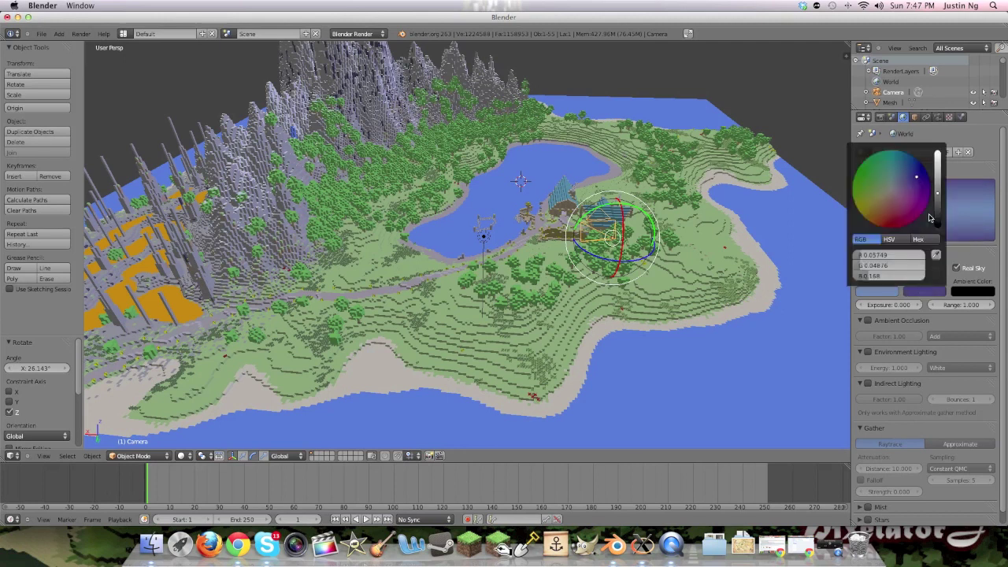
{"action": "left_click", "coordinate": [915, 175]}
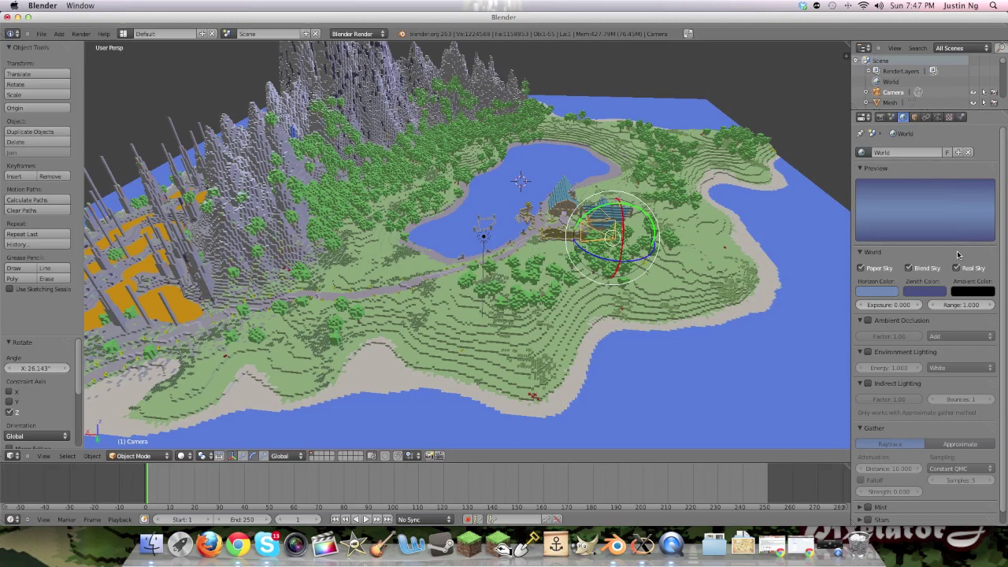
- Toggle Stars on and back off, leaving the sky without stars
{"action": "scroll", "coordinate": [886, 515], "scroll_direction": "down", "scroll_amount": 1}
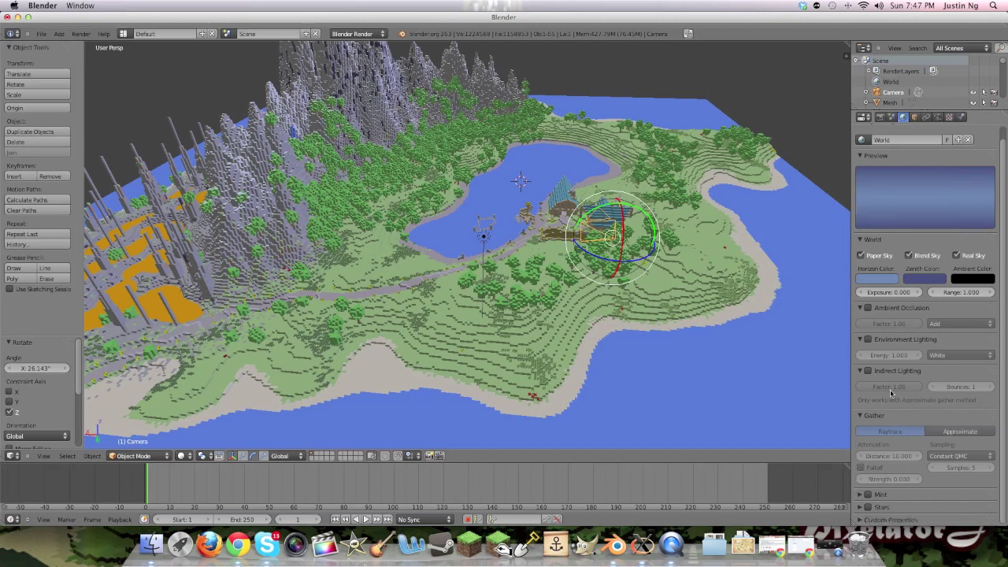
{"action": "left_click", "coordinate": [883, 511]}
{"action": "left_click", "coordinate": [869, 508]}
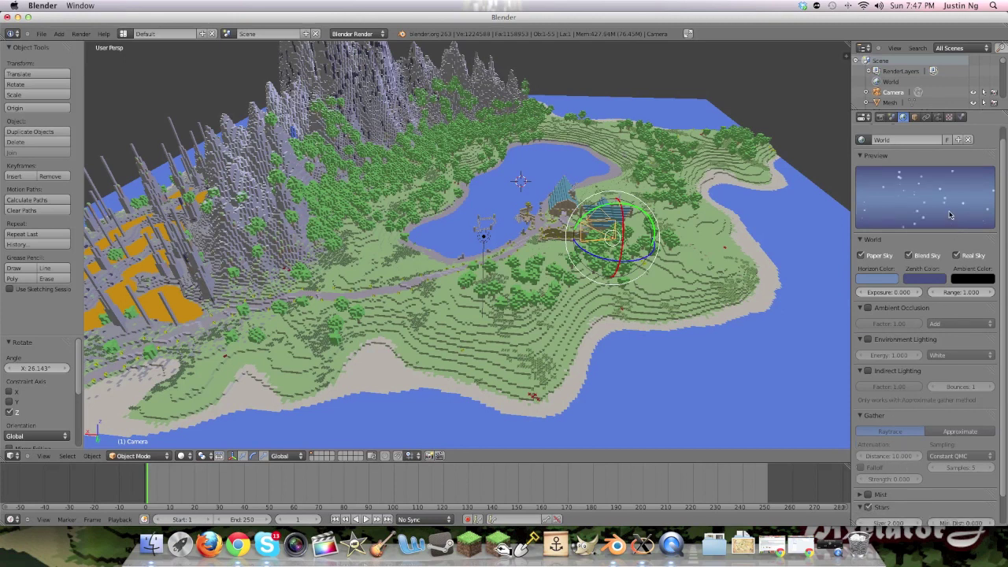
{"action": "left_click", "coordinate": [869, 508]}
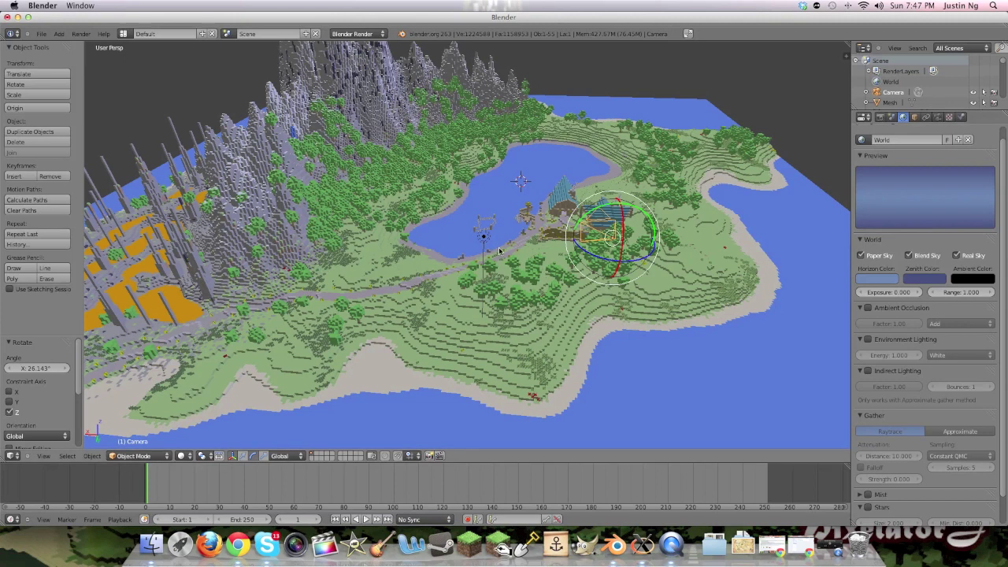
{"action": "key", "text": "KP_6"}
{"action": "key", "text": "KP_6"}
{"action": "key", "text": "KP_6"}
{"action": "key", "text": "KP_6"}
{"action": "key", "text": "KP_6"}
{"action": "key", "text": "KP_6"}
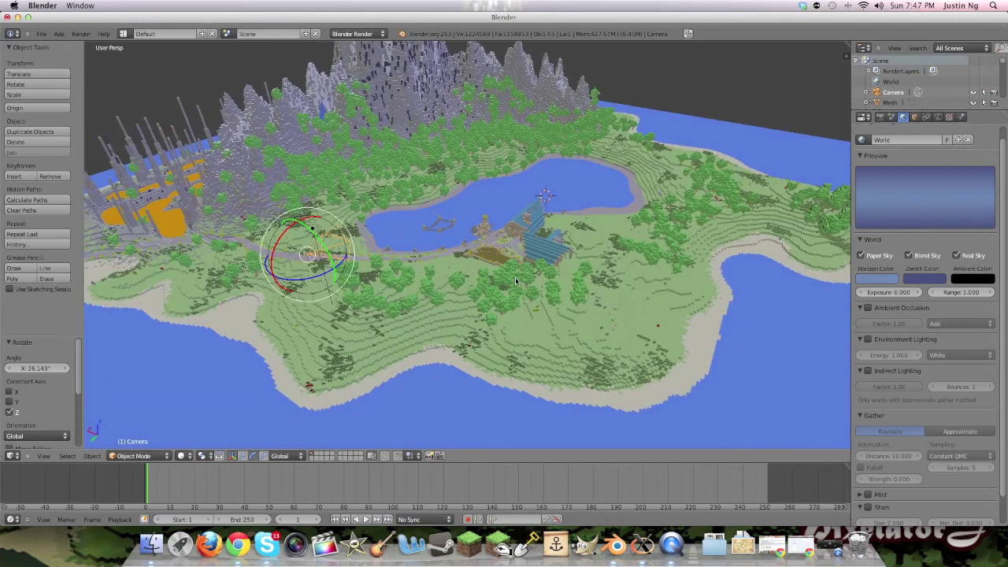
{"action": "key", "text": "KP_6"}
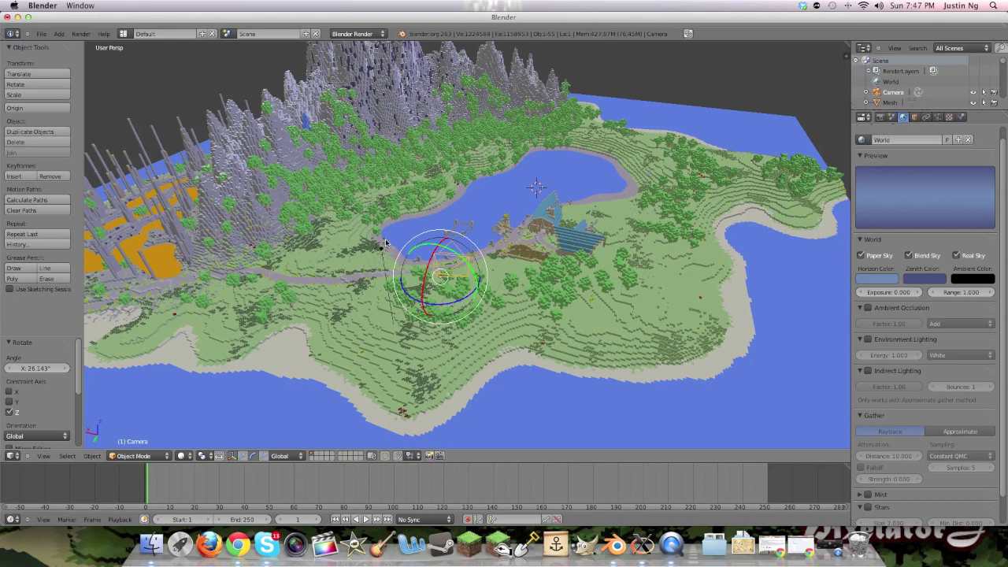
- Render the lake and village as a night scene, then minimize the Blender window
{"action": "left_click", "coordinate": [82, 34]}
{"action": "left_click", "coordinate": [85, 46]}
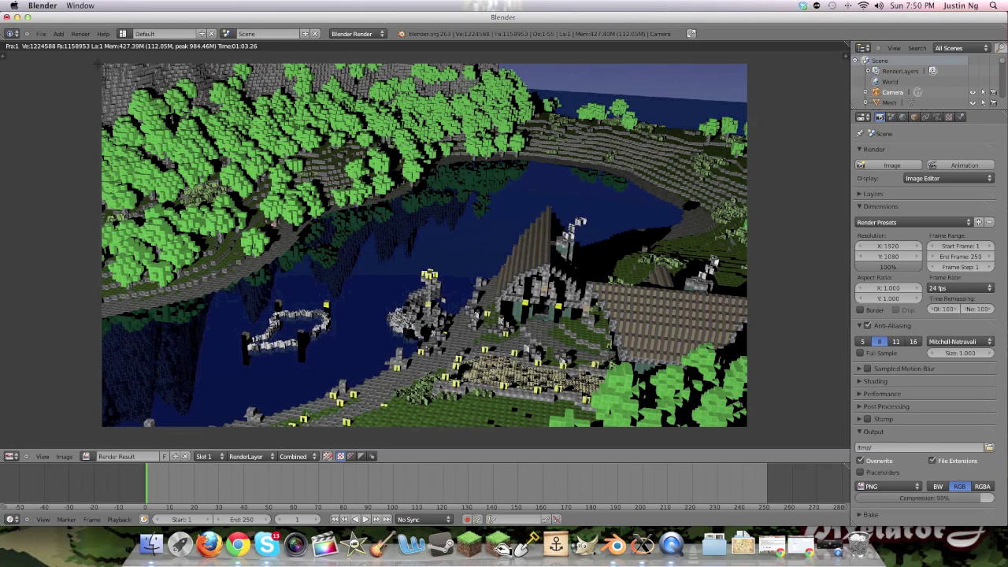
{"action": "left_click_drag", "start_coordinate": [102, 63], "coordinate": [746, 430]}
{"action": "left_click", "coordinate": [16, 16]}
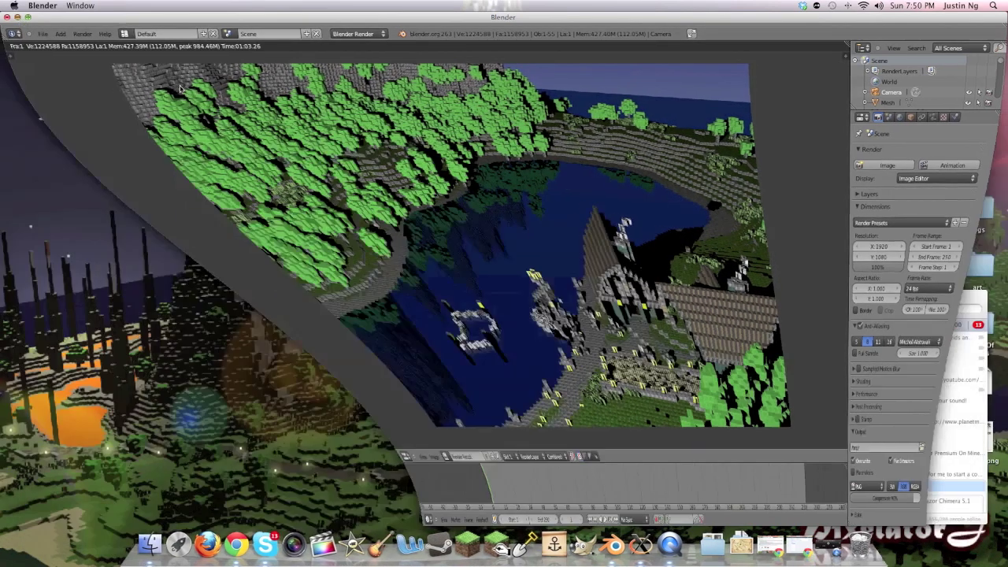
- Open the desktop island screenshot in GIMP as a 1225×690 image via Open With
{"action": "left_click_drag", "start_coordinate": [911, 287], "coordinate": [788, 259]}
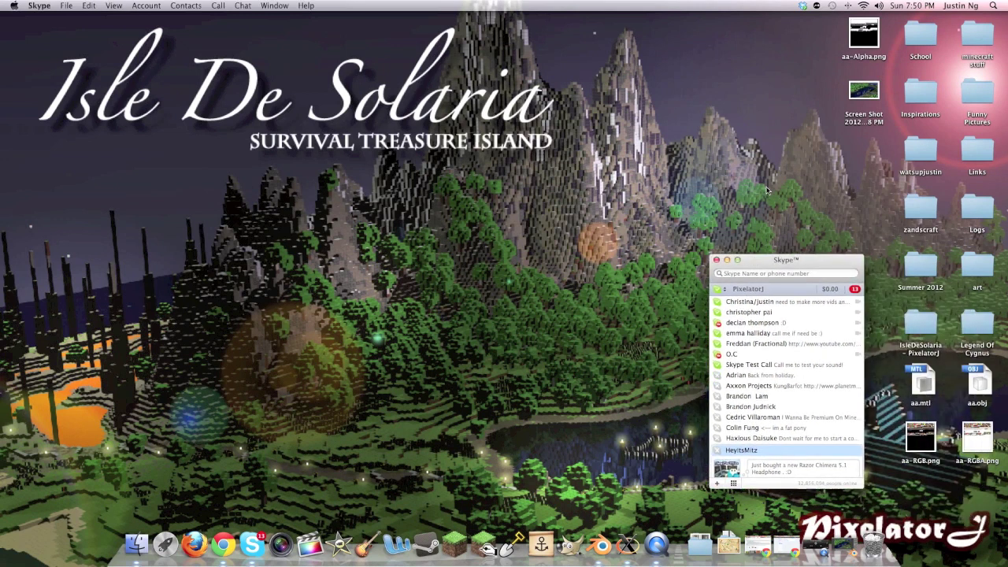
{"action": "left_click", "coordinate": [768, 190]}
{"action": "left_click", "coordinate": [864, 92]}
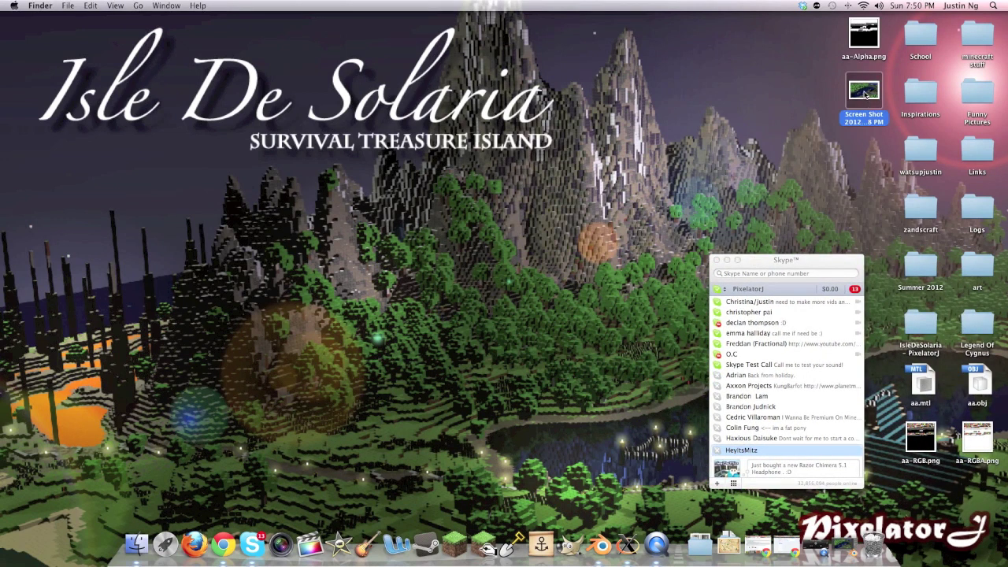
{"action": "left_click_drag", "start_coordinate": [861, 93], "coordinate": [480, 213]}
{"action": "right_click", "coordinate": [481, 212]}
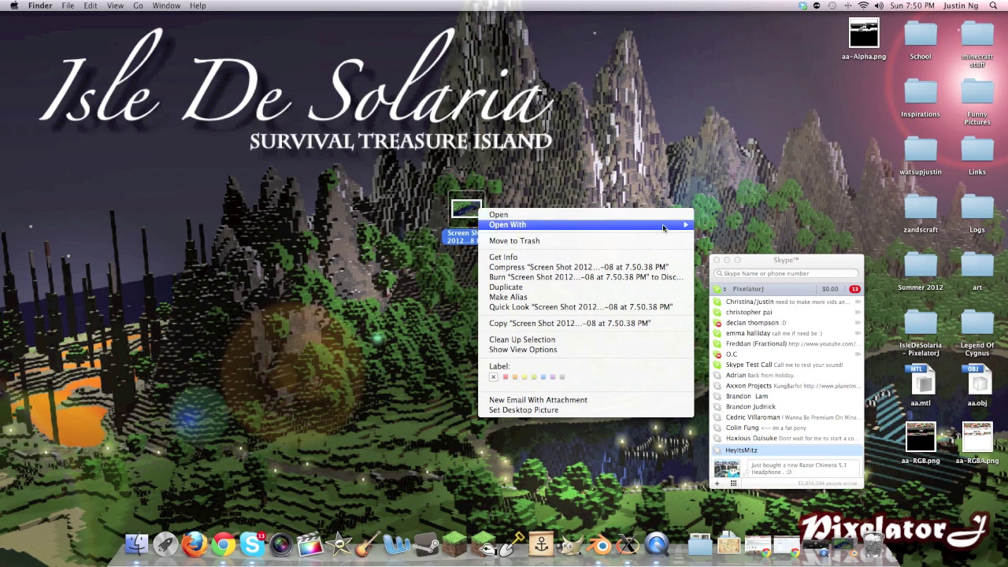
{"action": "mouse_move", "coordinate": [668, 227]}
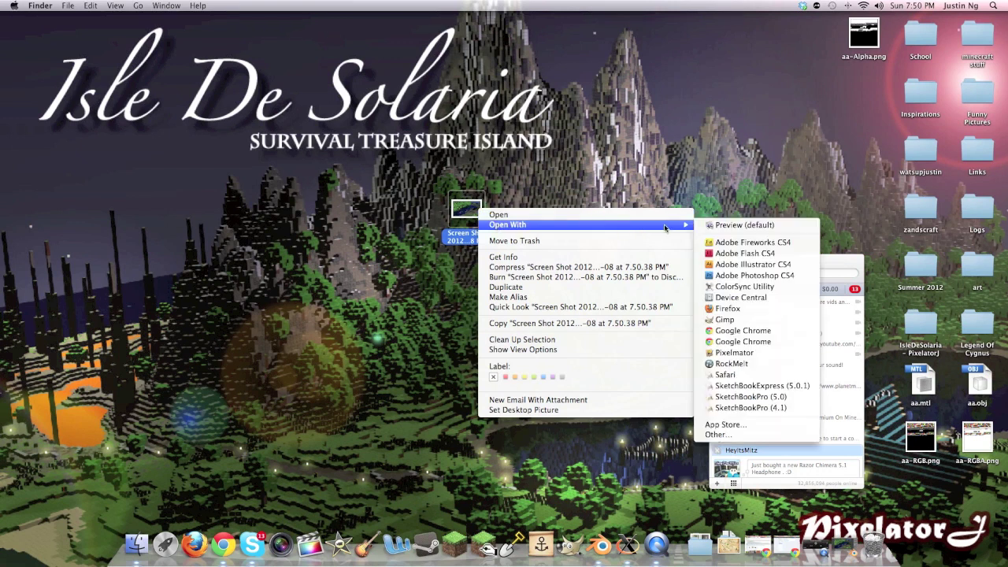
{"action": "left_click", "coordinate": [734, 322]}
{"action": "left_click_drag", "start_coordinate": [755, 267], "coordinate": [893, 293]}
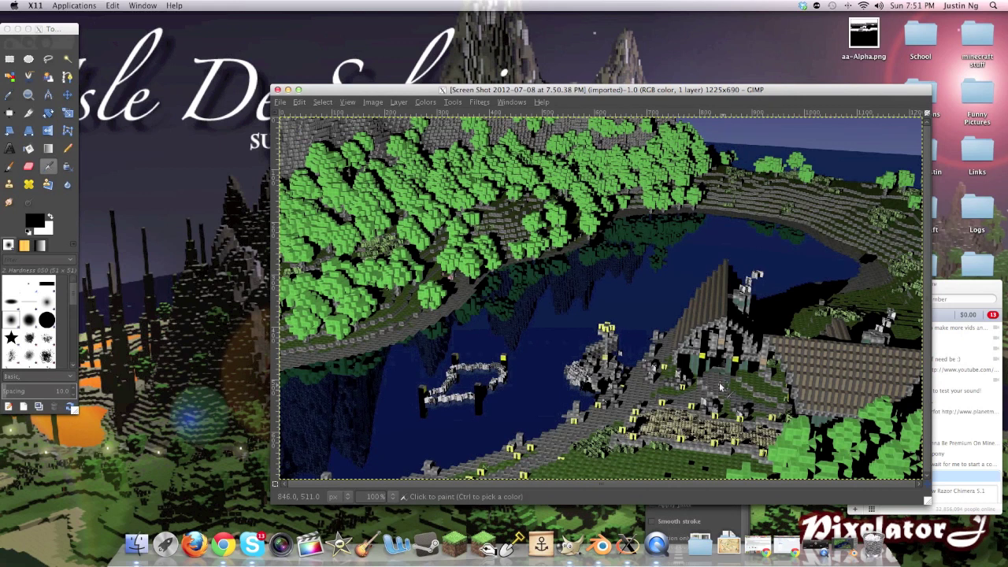
{"action": "left_click_drag", "start_coordinate": [515, 90], "coordinate": [404, 52]}
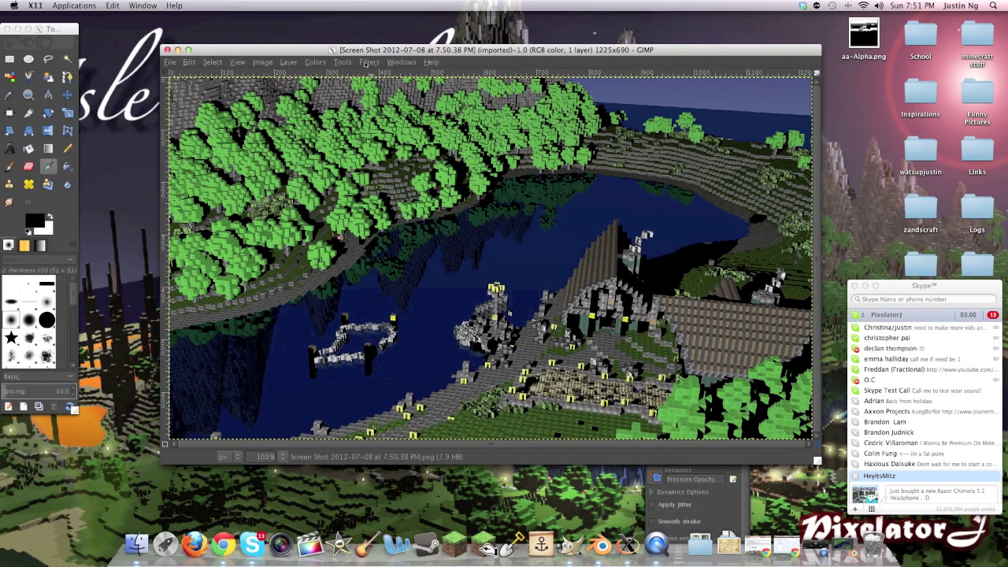
{"action": "left_click_drag", "start_coordinate": [369, 52], "coordinate": [365, 51]}
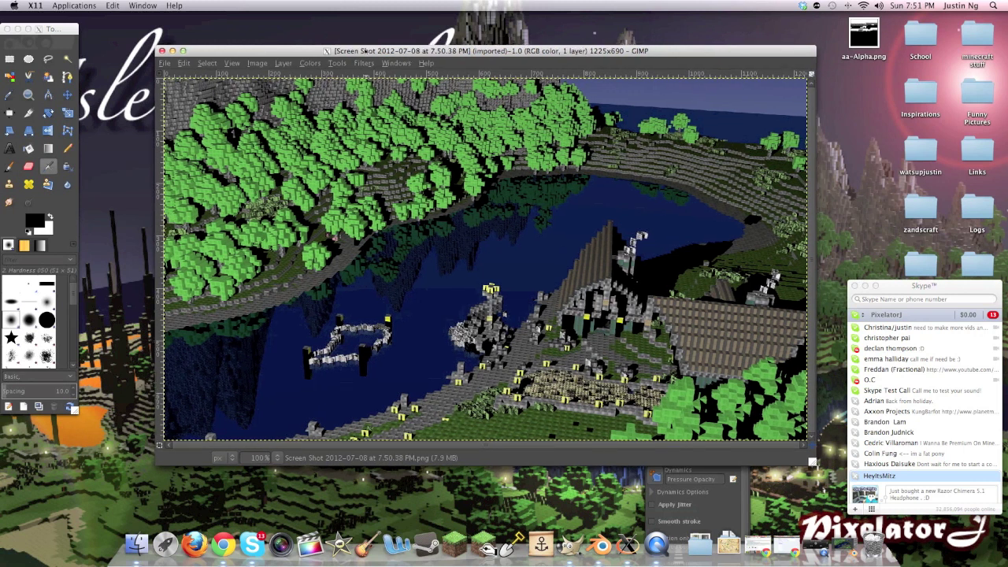
{"action": "left_click_drag", "start_coordinate": [367, 49], "coordinate": [365, 43]}
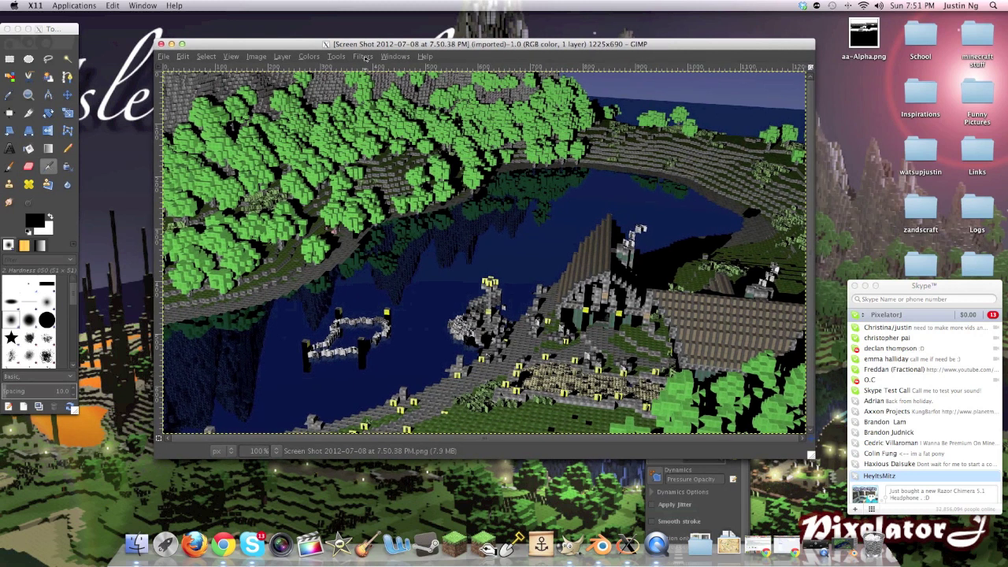
- Apply a Lens Flare centred near 1102, 43 in the image's top-right sky
{"action": "left_click", "coordinate": [365, 59]}
{"action": "mouse_move", "coordinate": [393, 106]}
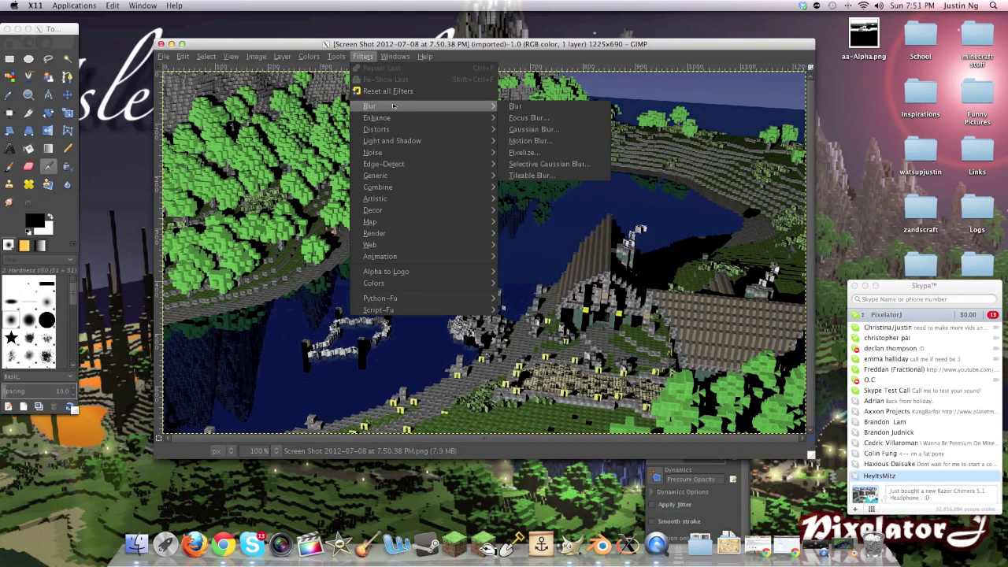
{"action": "mouse_move", "coordinate": [425, 141]}
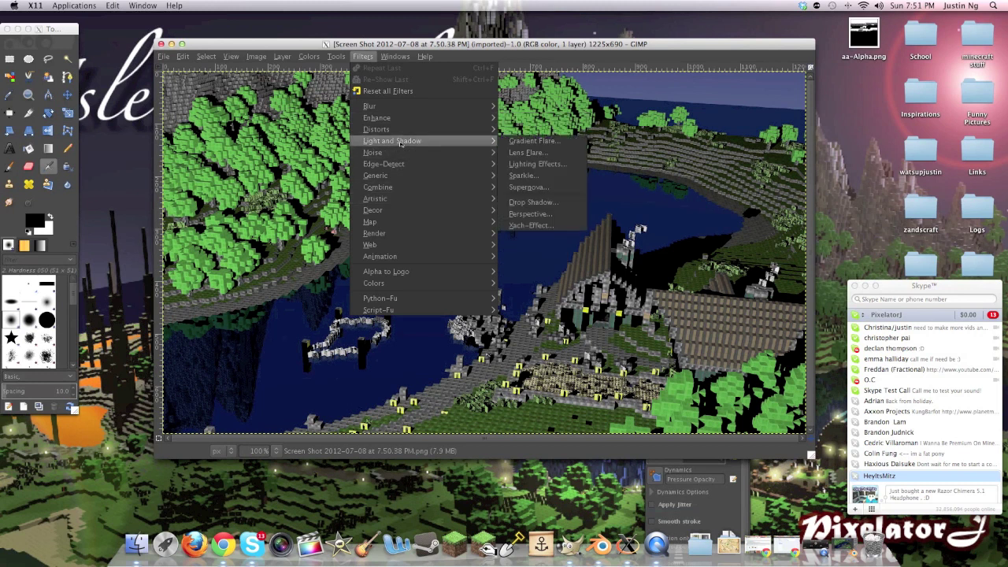
{"action": "left_click", "coordinate": [526, 153]}
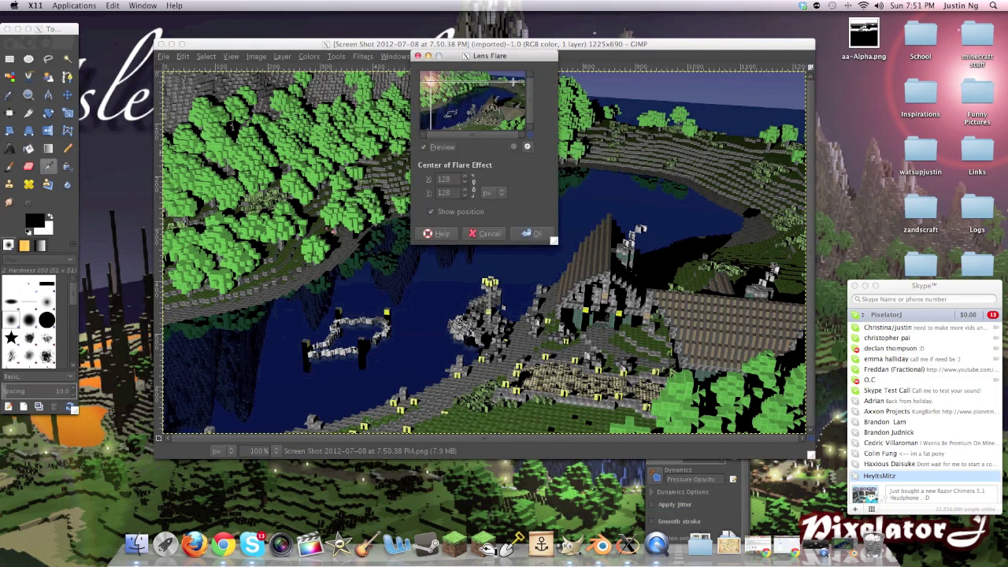
{"action": "left_click", "coordinate": [517, 75]}
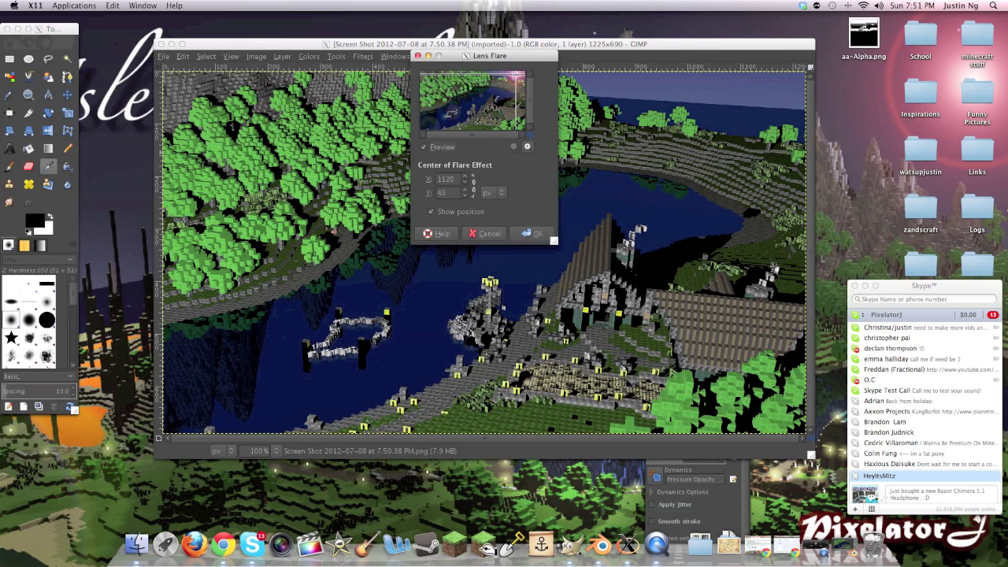
{"action": "left_click_drag", "start_coordinate": [517, 75], "coordinate": [513, 75]}
{"action": "left_click", "coordinate": [528, 233]}
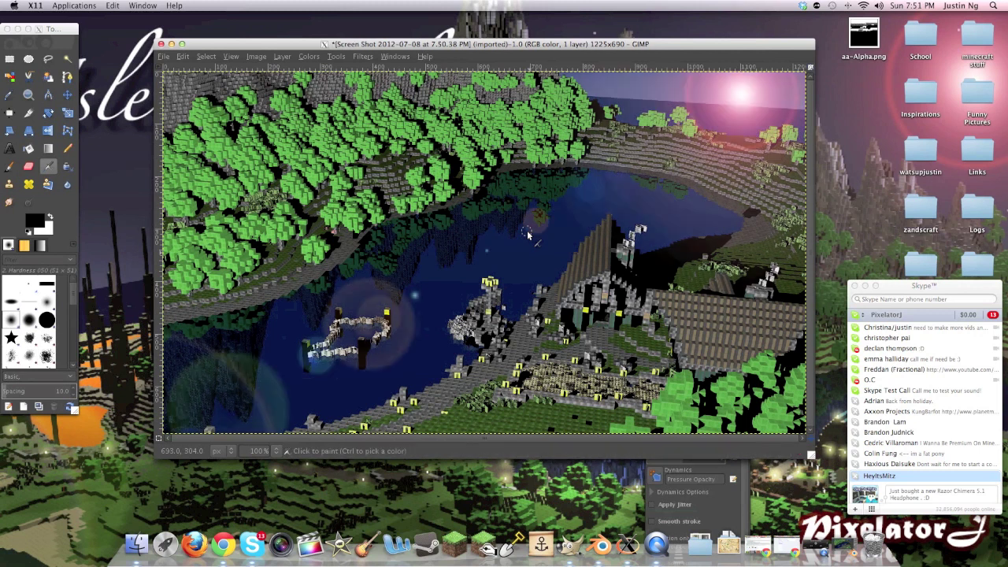
{"action": "left_click", "coordinate": [363, 56]}
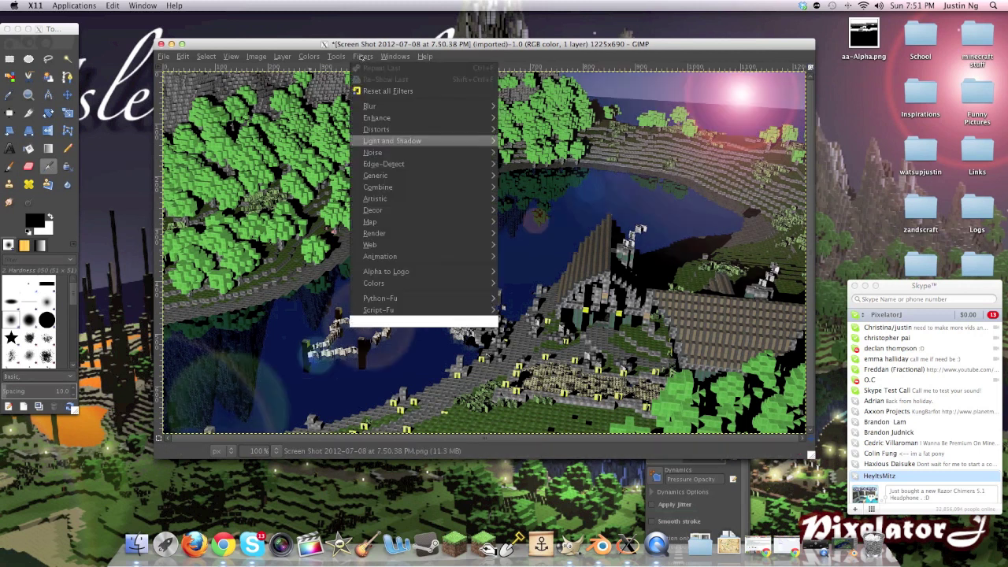
- Render a Fog clouds layer over the island at opacity 13 and turbulence 0.4
{"action": "mouse_move", "coordinate": [395, 180]}
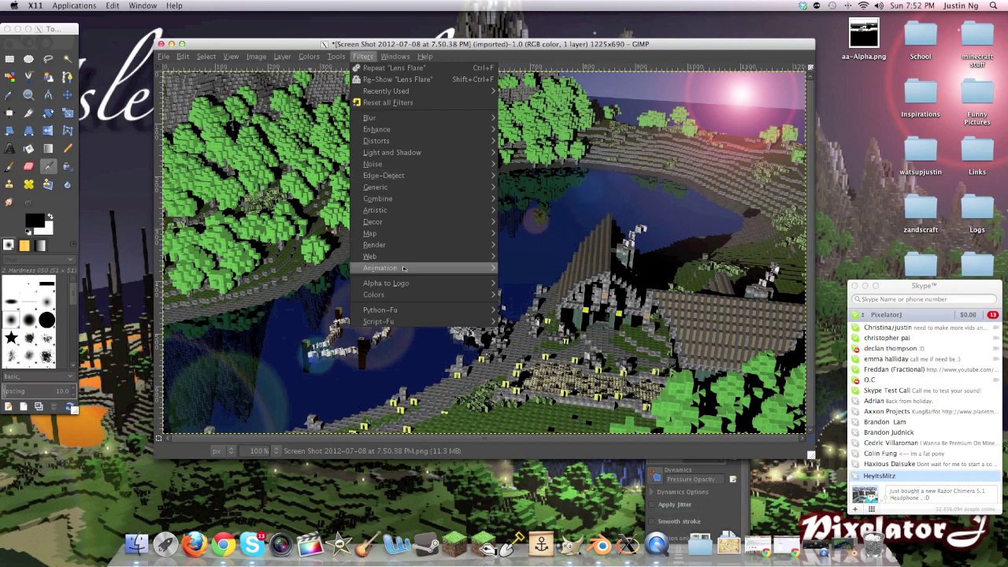
{"action": "mouse_move", "coordinate": [398, 249]}
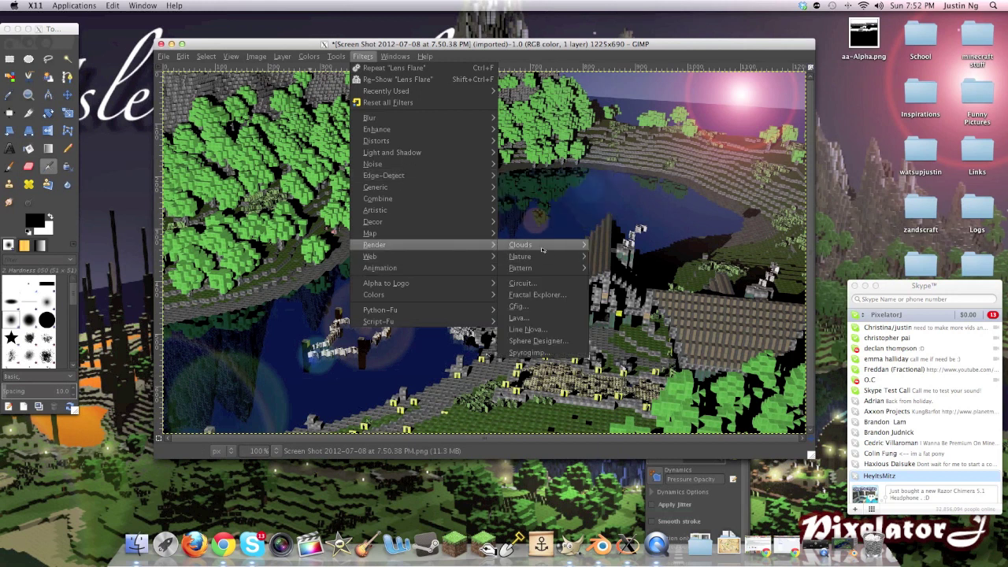
{"action": "mouse_move", "coordinate": [551, 246]}
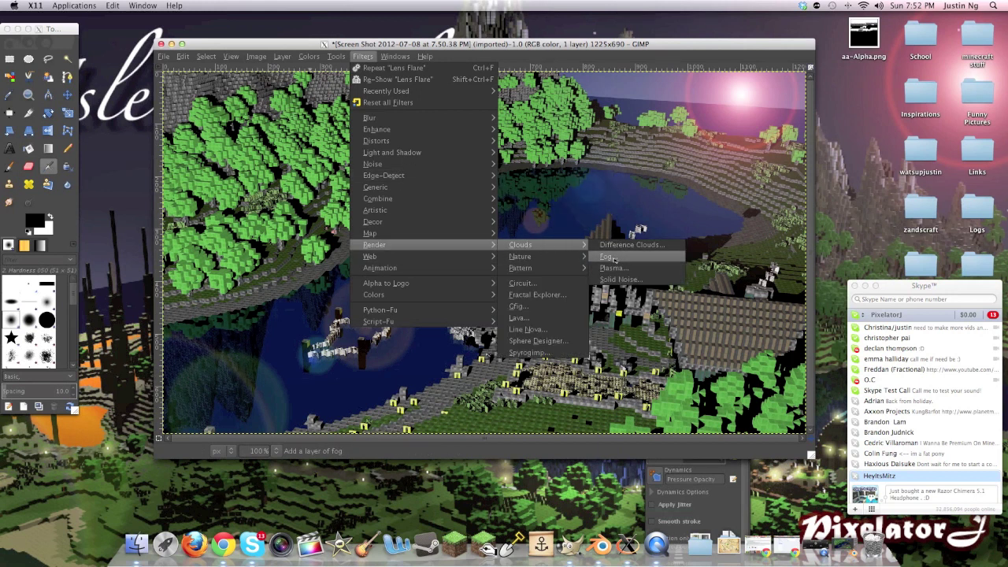
{"action": "left_click", "coordinate": [614, 259]}
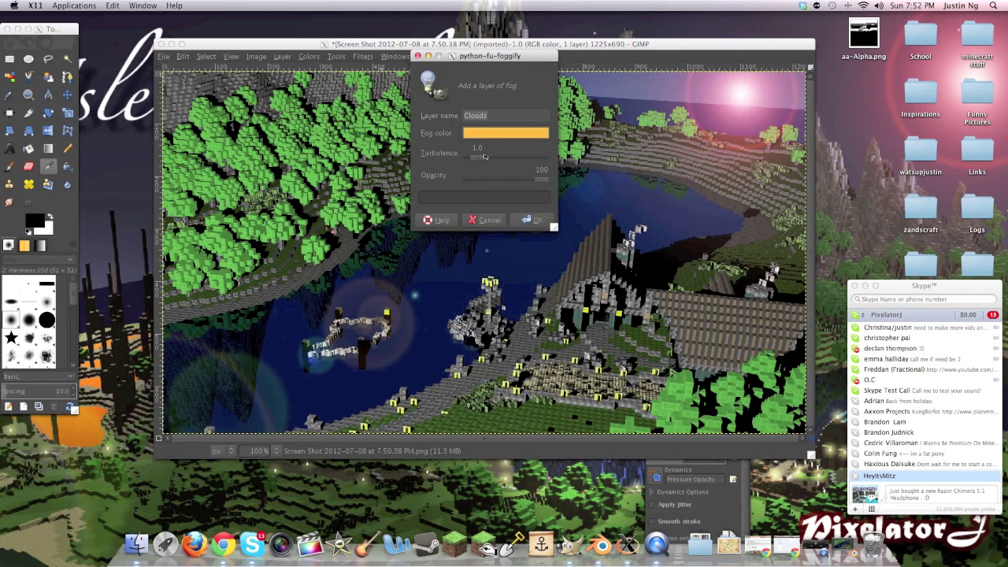
{"action": "left_click", "coordinate": [466, 180]}
{"action": "left_click_drag", "start_coordinate": [513, 181], "coordinate": [484, 180]}
{"action": "left_click", "coordinate": [473, 160]}
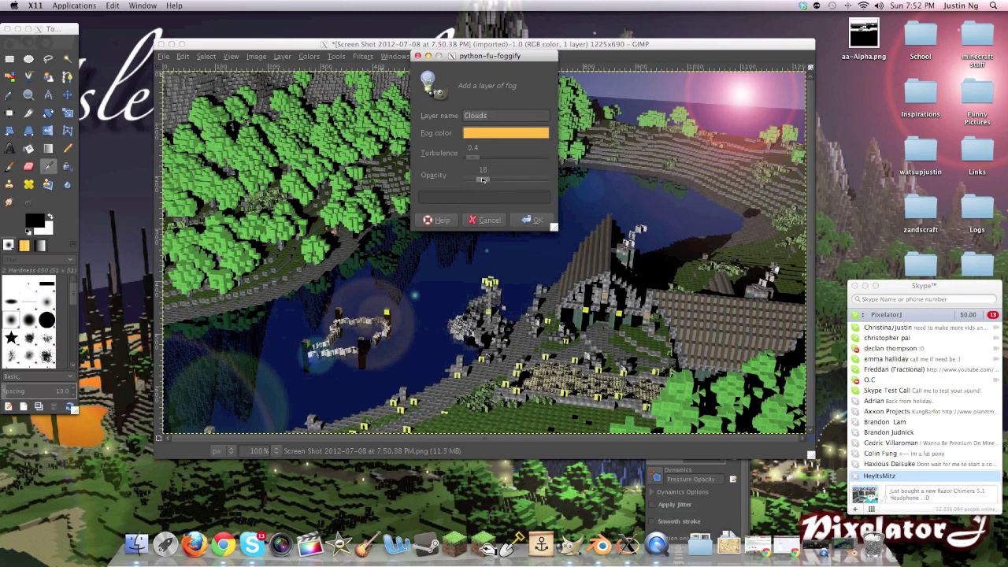
{"action": "left_click", "coordinate": [531, 220]}
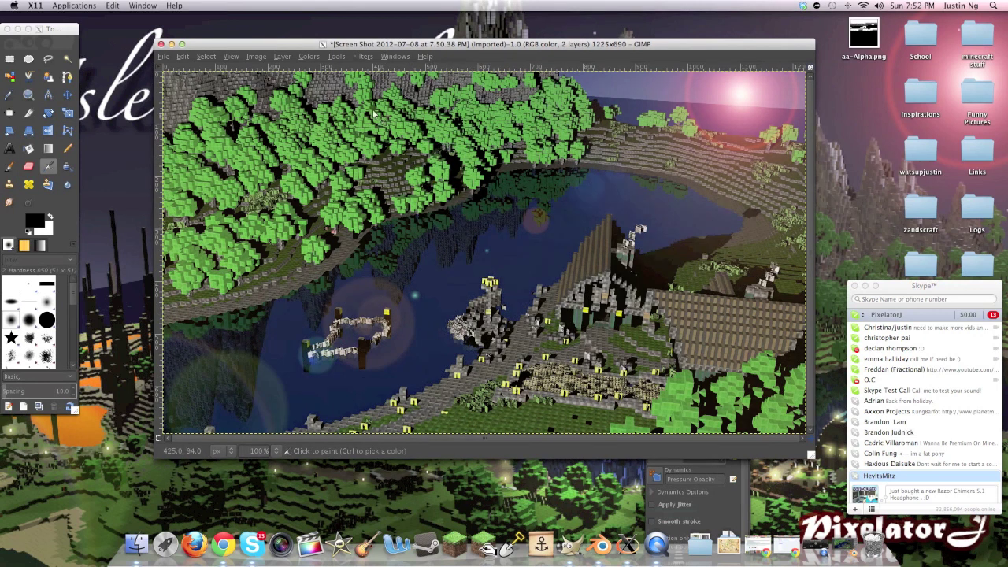
- Apply Softglow at glow radius 10, brightness 0.41 and sharpness 0.24
{"action": "left_click", "coordinate": [372, 60]}
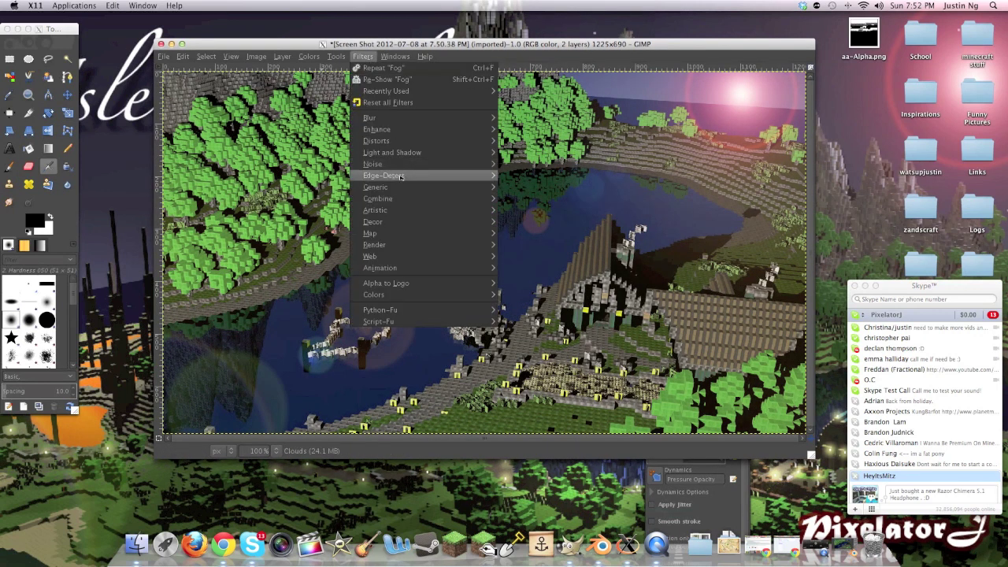
{"action": "mouse_move", "coordinate": [398, 210]}
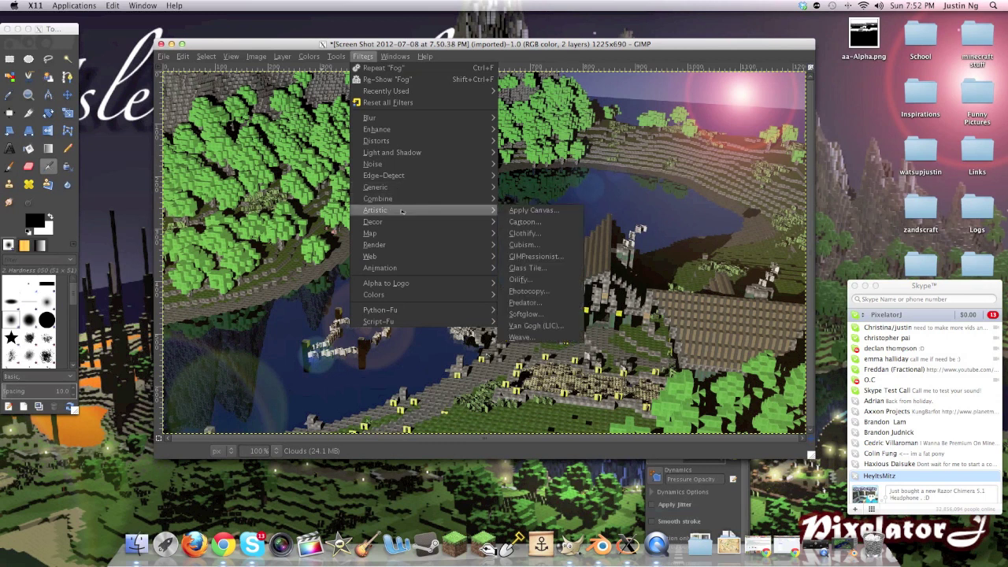
{"action": "left_click", "coordinate": [525, 313]}
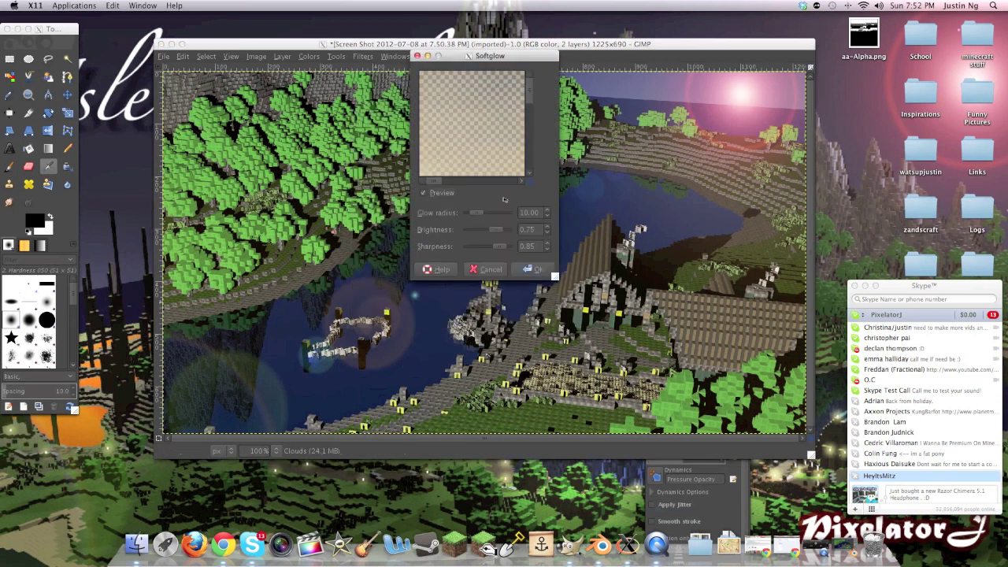
{"action": "left_click_drag", "start_coordinate": [437, 181], "coordinate": [487, 182]}
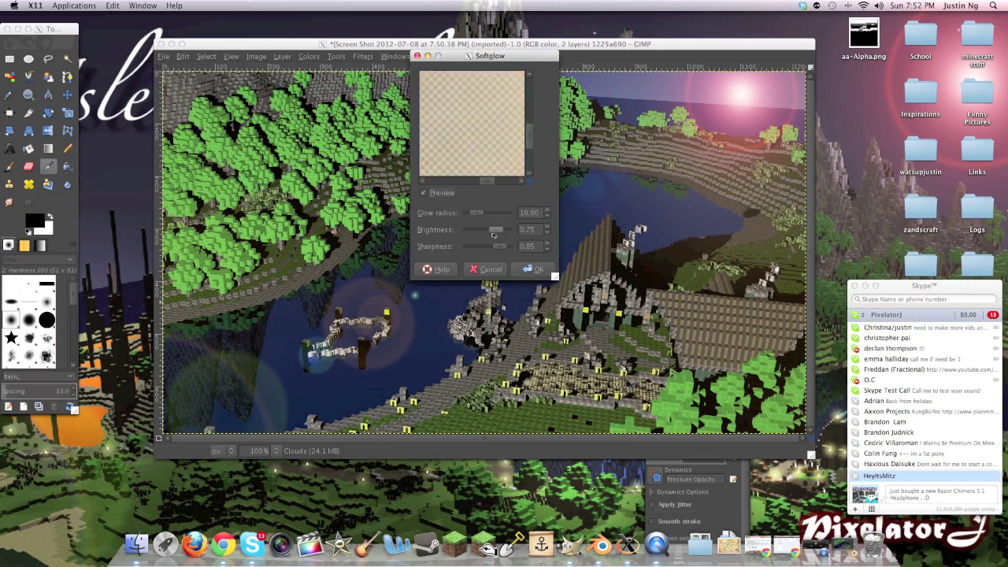
{"action": "left_click_drag", "start_coordinate": [496, 230], "coordinate": [498, 253]}
{"action": "left_click", "coordinate": [531, 270]}
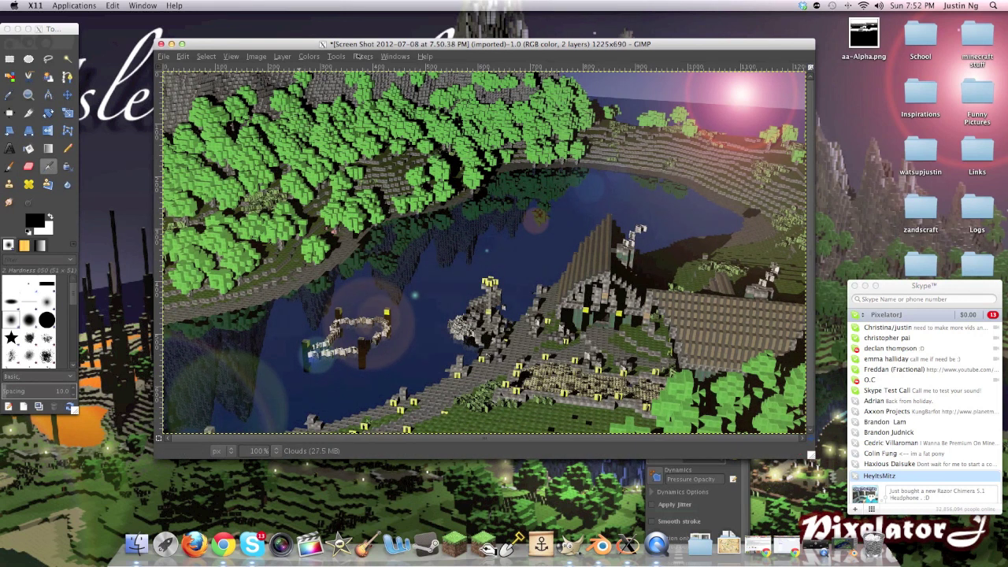
- Run Decor > Fuzzy Border to create a copy with a white 16-pixel blurred edge
{"action": "left_click", "coordinate": [362, 57]}
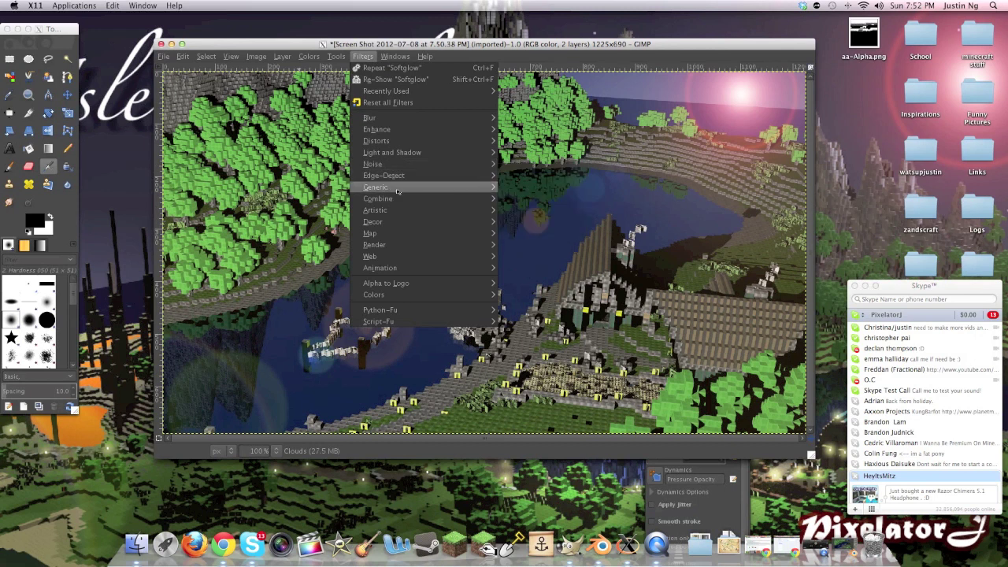
{"action": "mouse_move", "coordinate": [386, 141]}
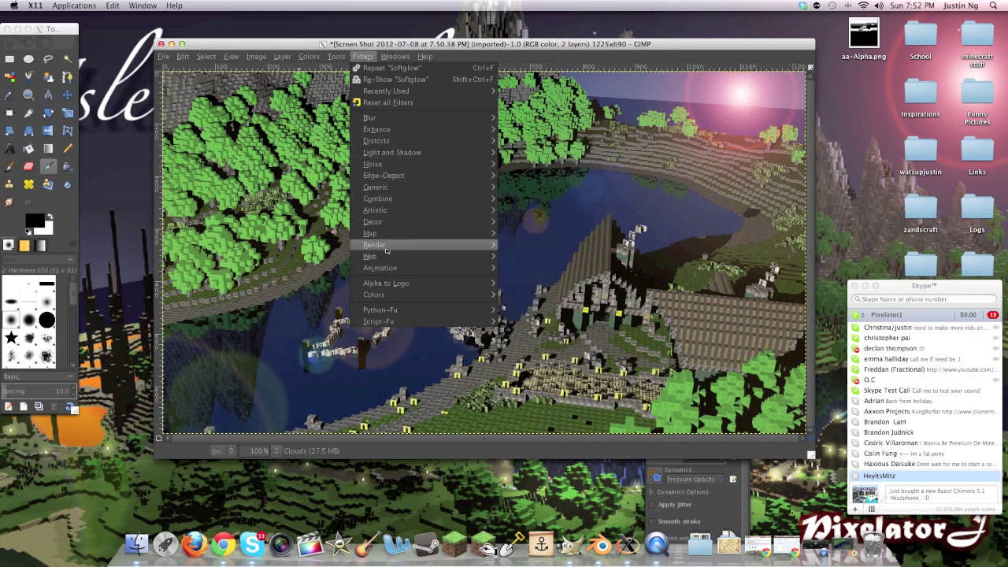
{"action": "mouse_move", "coordinate": [458, 251]}
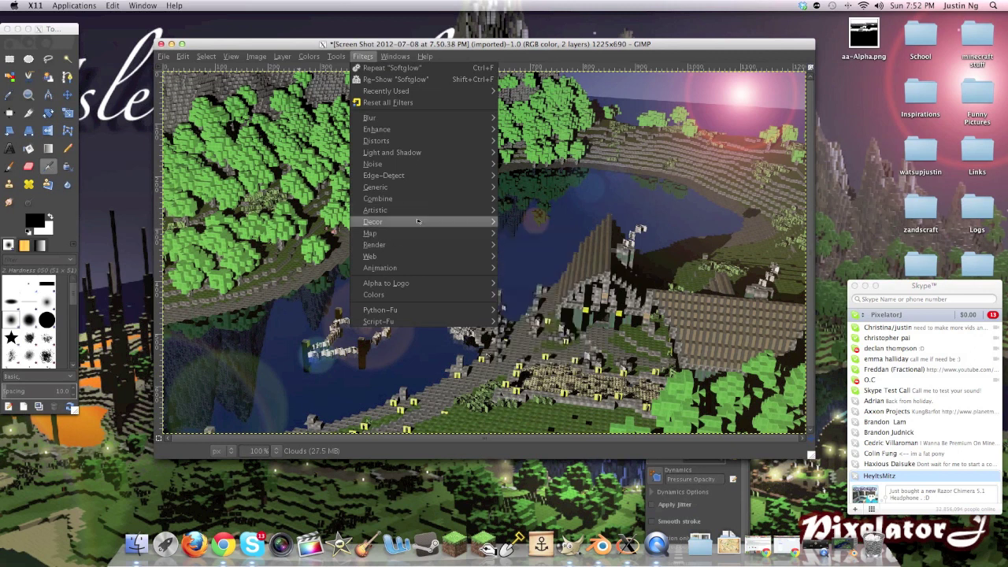
{"action": "mouse_move", "coordinate": [419, 222]}
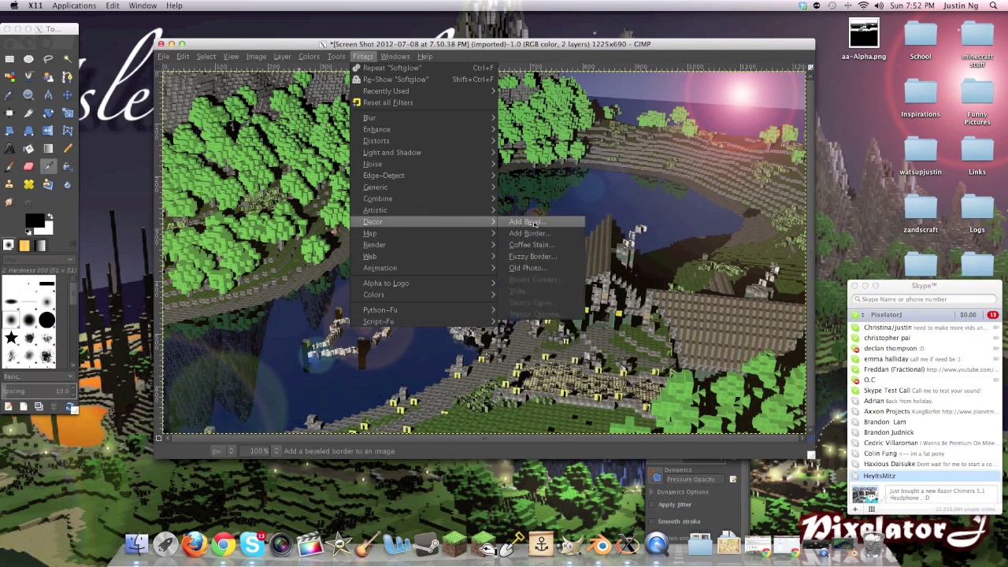
{"action": "left_click", "coordinate": [547, 258]}
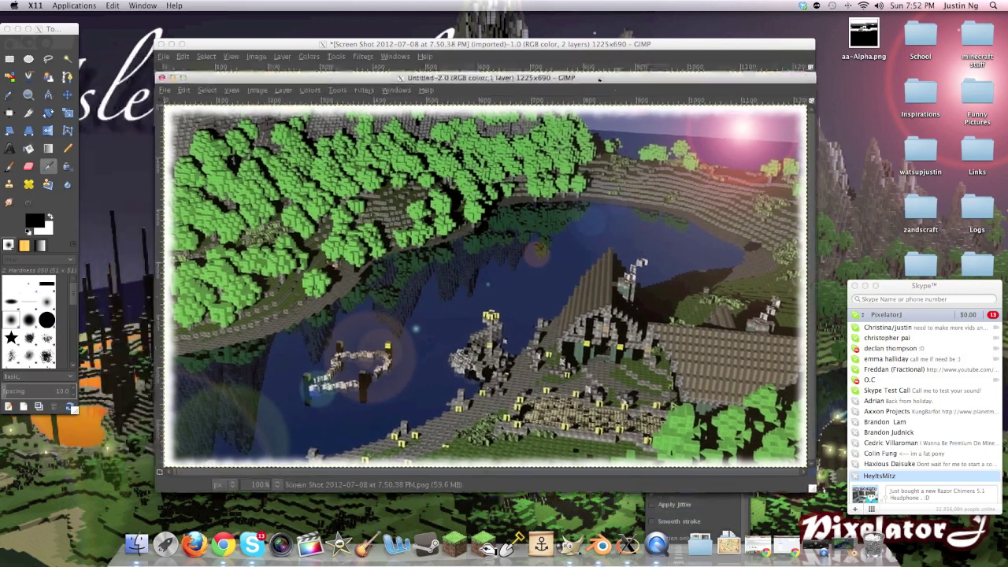
- Close the original screenshot image without saving it
{"action": "key", "text": "ctrl+w"}
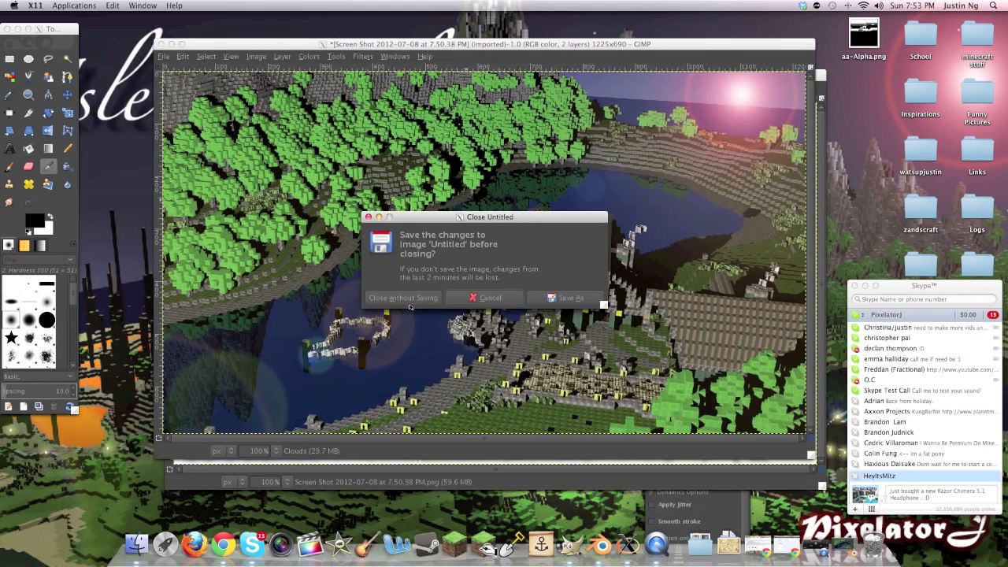
{"action": "key", "text": "ctrl+d"}
{"action": "left_click_drag", "start_coordinate": [418, 75], "coordinate": [399, 47]}
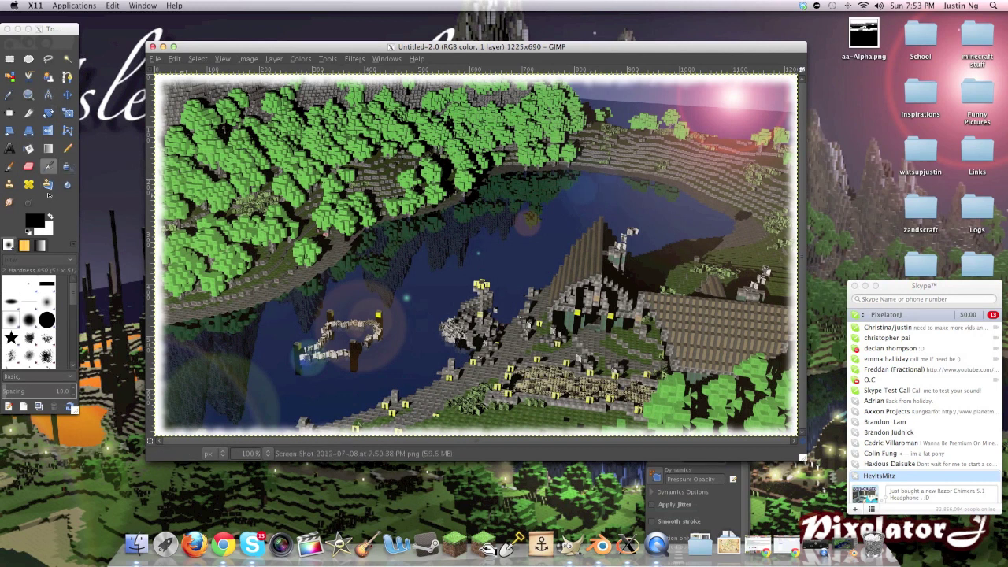
- Mark out a text box near the image centre with white text colour
{"action": "left_click", "coordinate": [10, 149]}
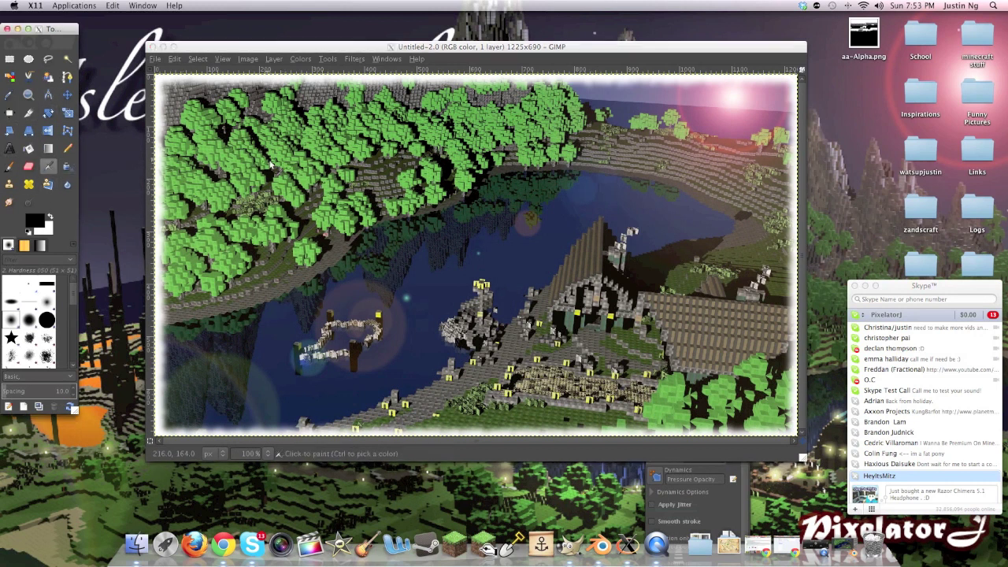
{"action": "left_click", "coordinate": [11, 149]}
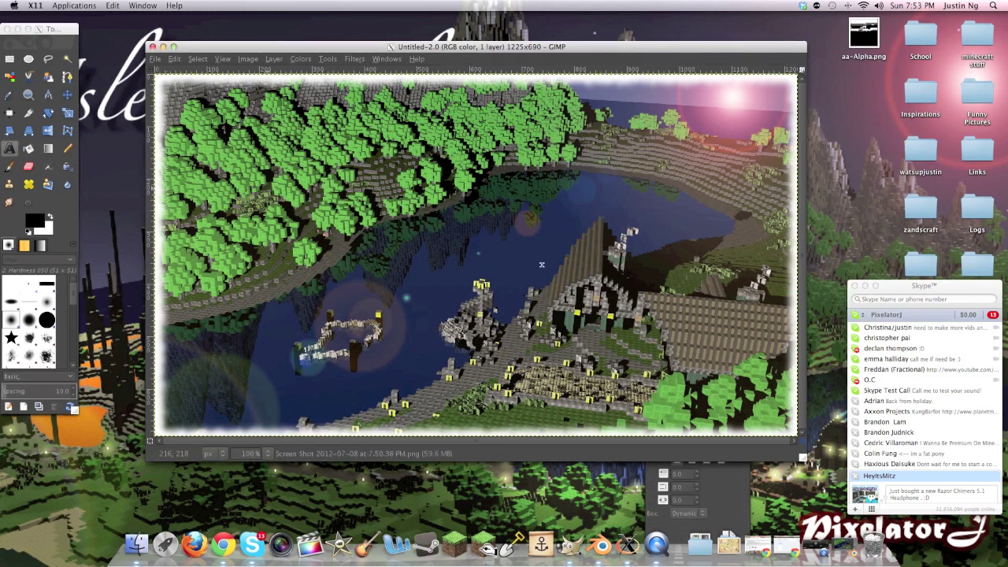
{"action": "left_click_drag", "start_coordinate": [423, 242], "coordinate": [473, 254]}
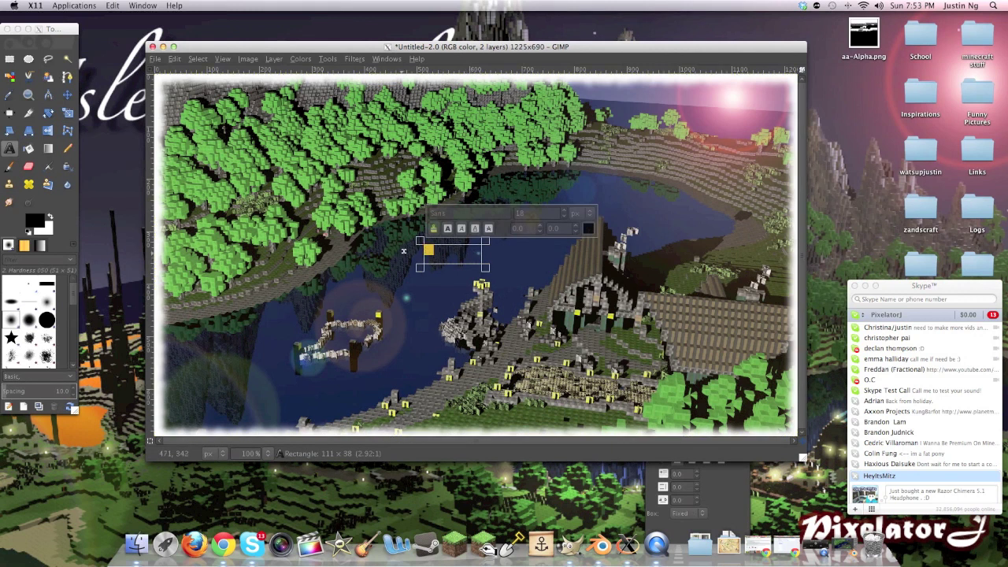
{"action": "left_click", "coordinate": [589, 229]}
{"action": "left_click", "coordinate": [336, 183]}
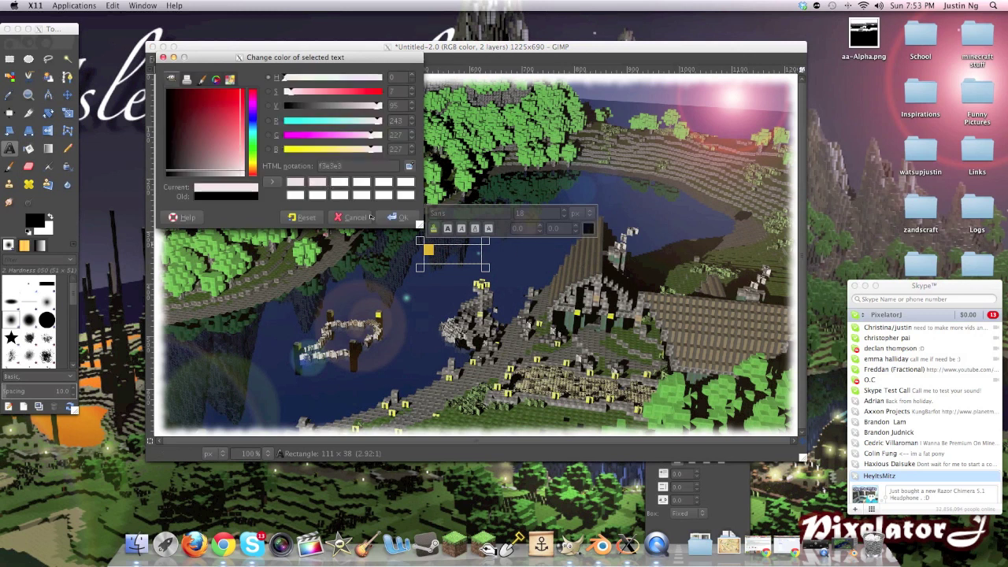
{"action": "left_click", "coordinate": [398, 218]}
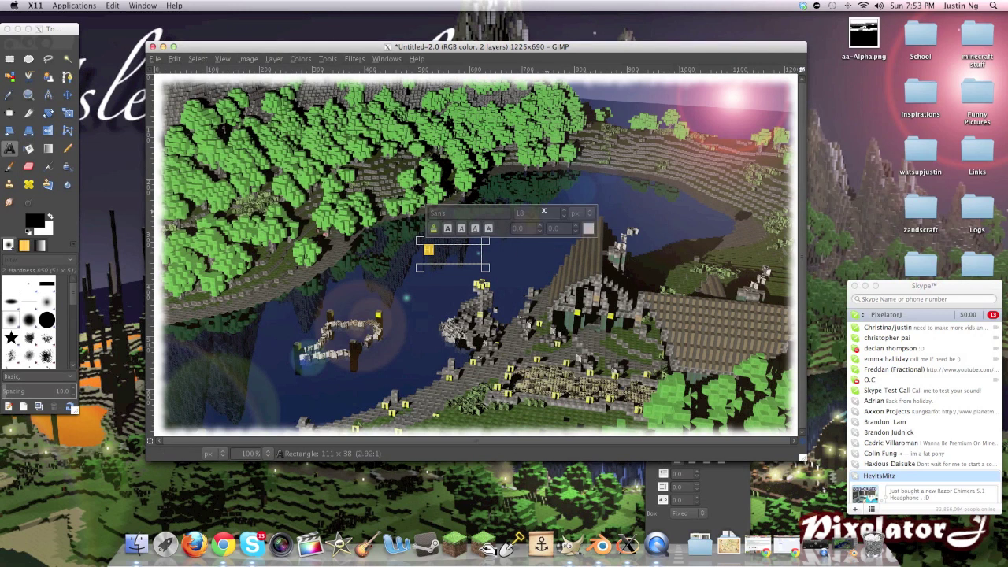
- Enter 'Hi' as the text and finish the text layer
{"action": "type", "text": "0"}
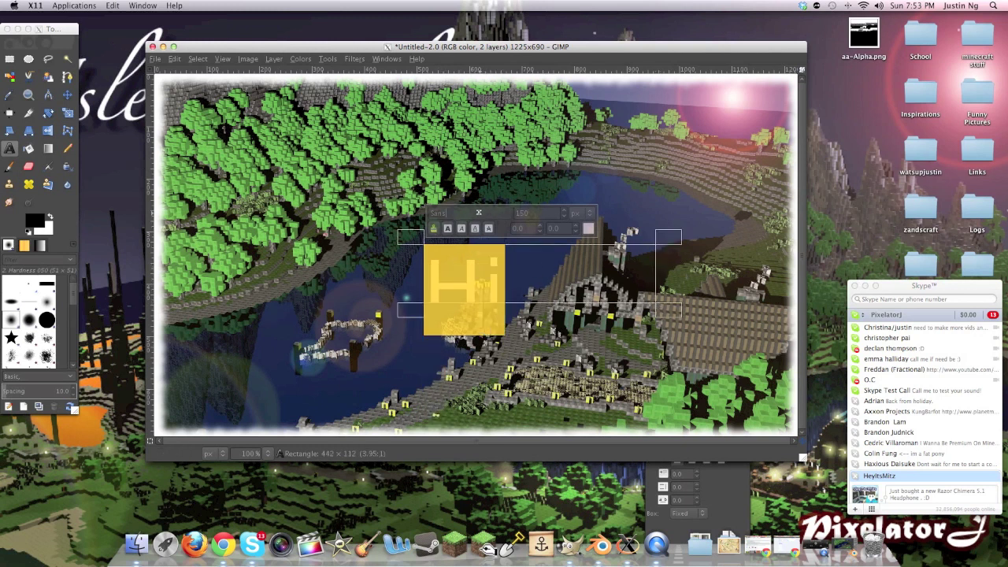
{"action": "left_click", "coordinate": [442, 256]}
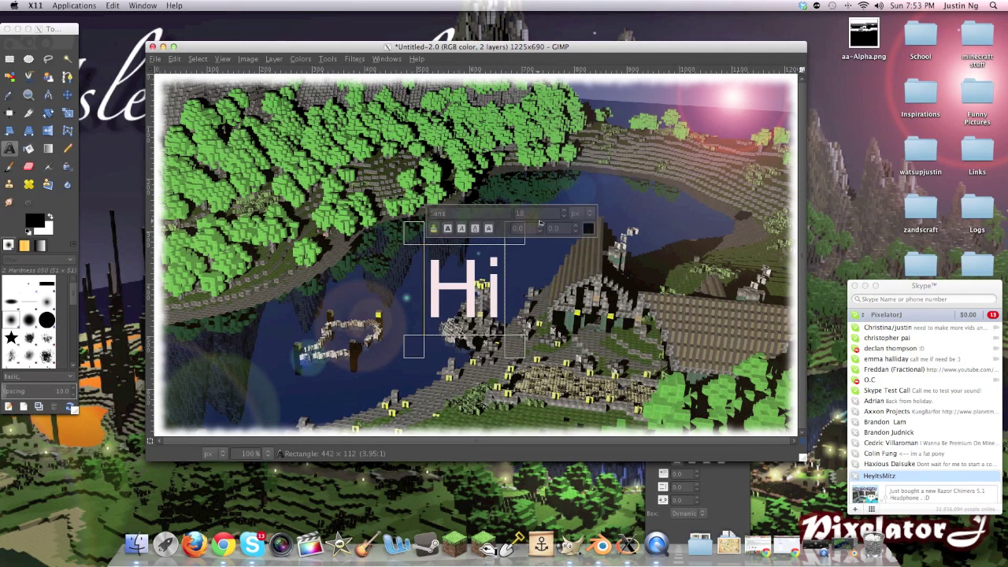
{"action": "left_click", "coordinate": [354, 60]}
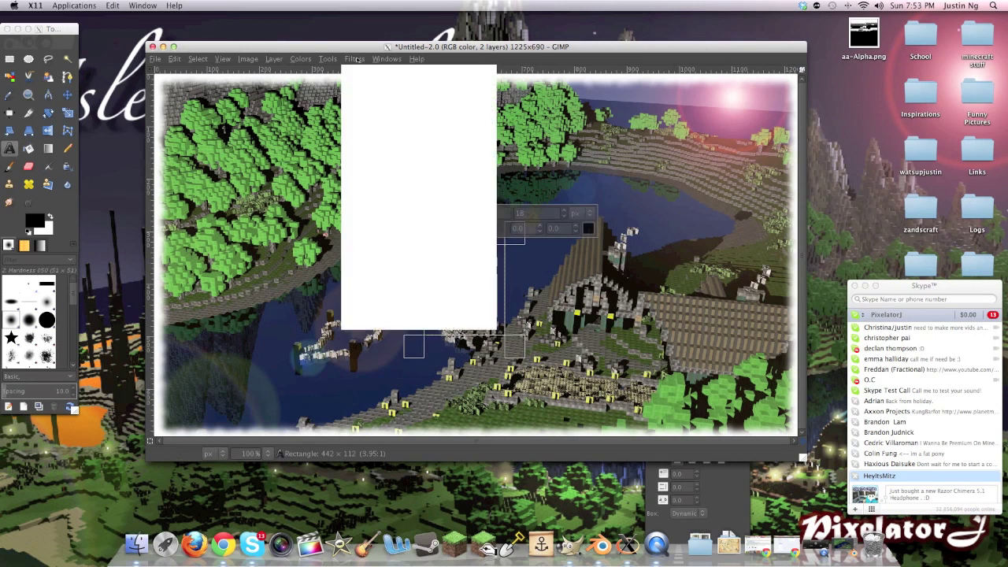
{"action": "left_click", "coordinate": [359, 59]}
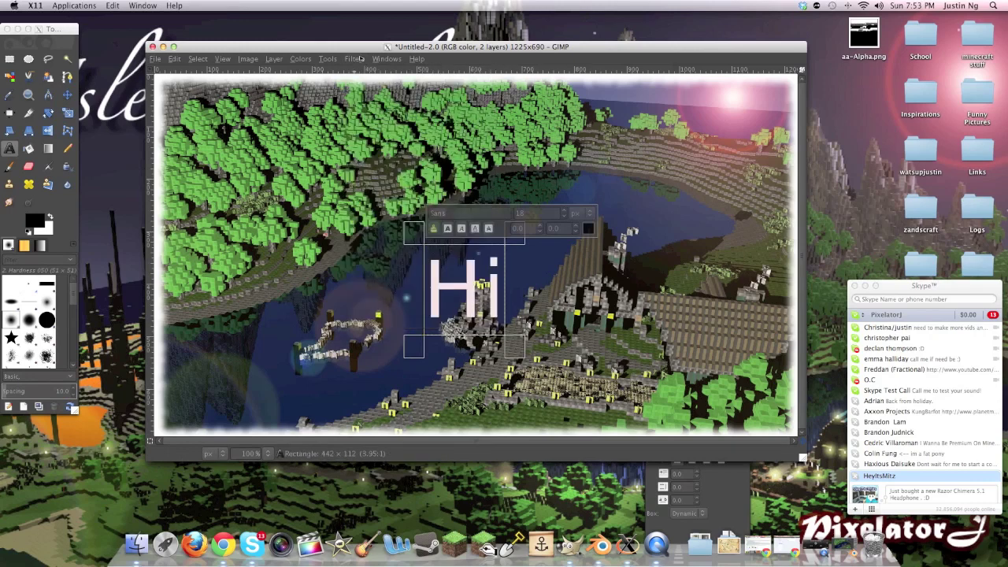
{"action": "left_click_drag", "start_coordinate": [486, 49], "coordinate": [527, 70]}
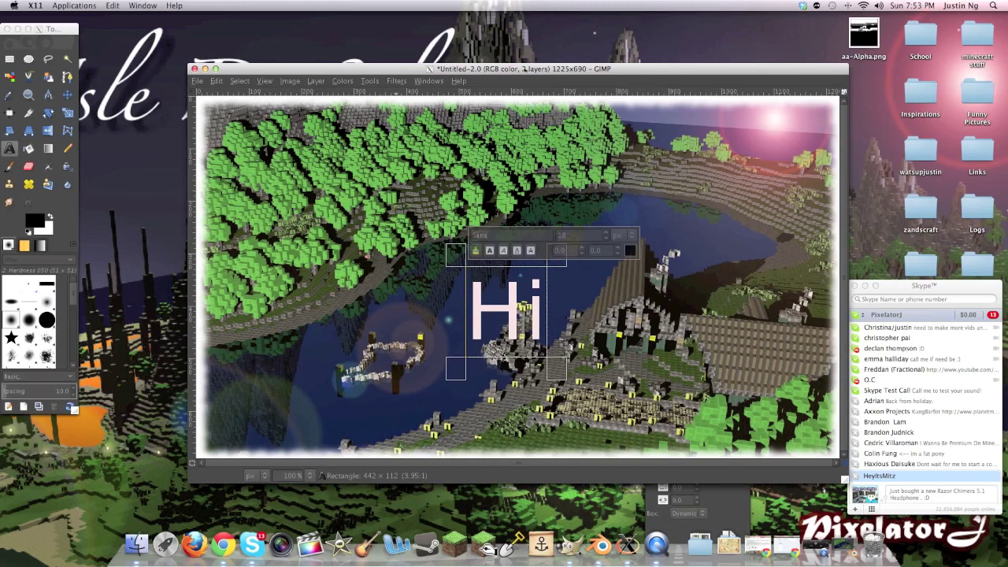
{"action": "left_click_drag", "start_coordinate": [524, 69], "coordinate": [498, 60]}
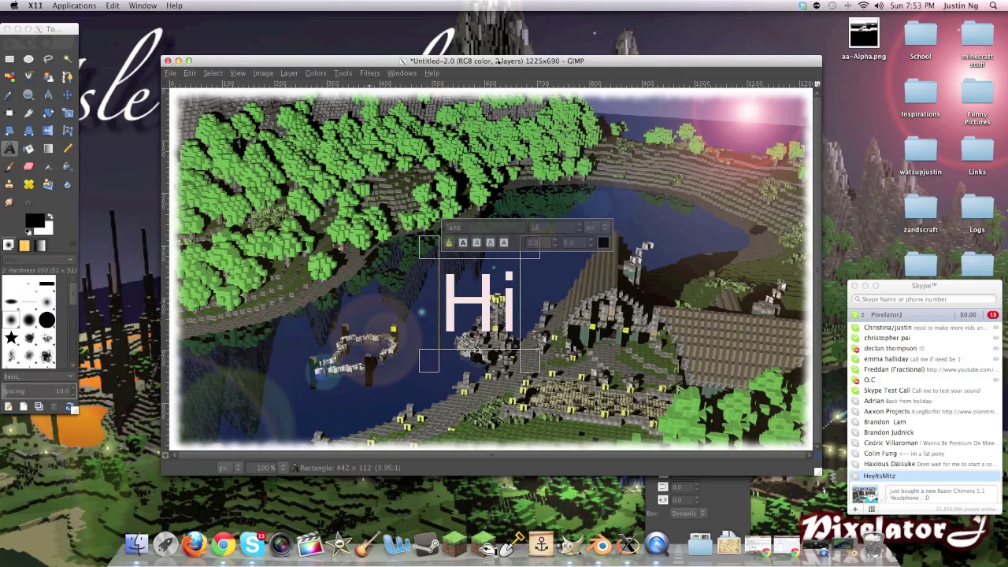
{"action": "left_click_drag", "start_coordinate": [498, 61], "coordinate": [503, 44]}
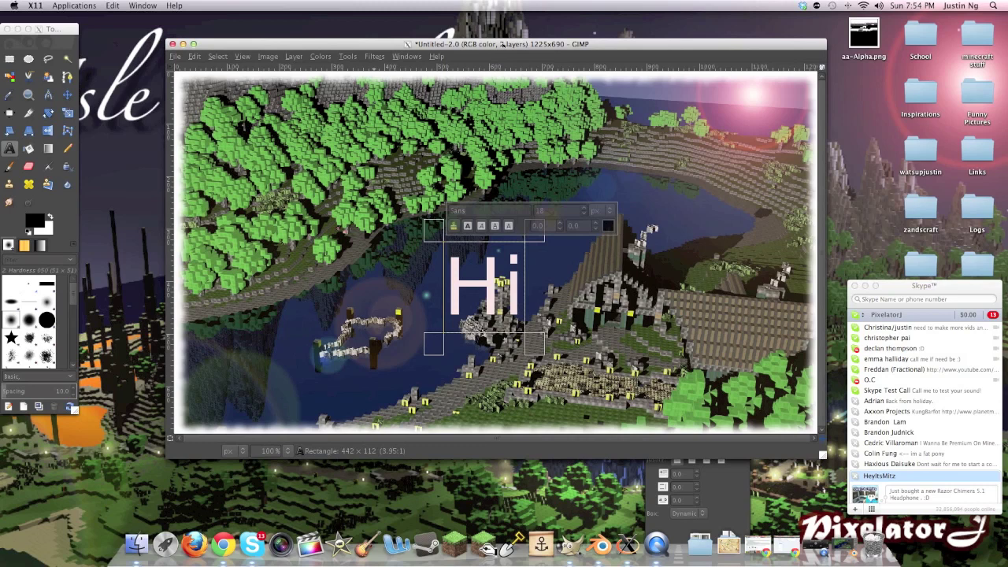
{"action": "left_click_drag", "start_coordinate": [502, 45], "coordinate": [504, 68]}
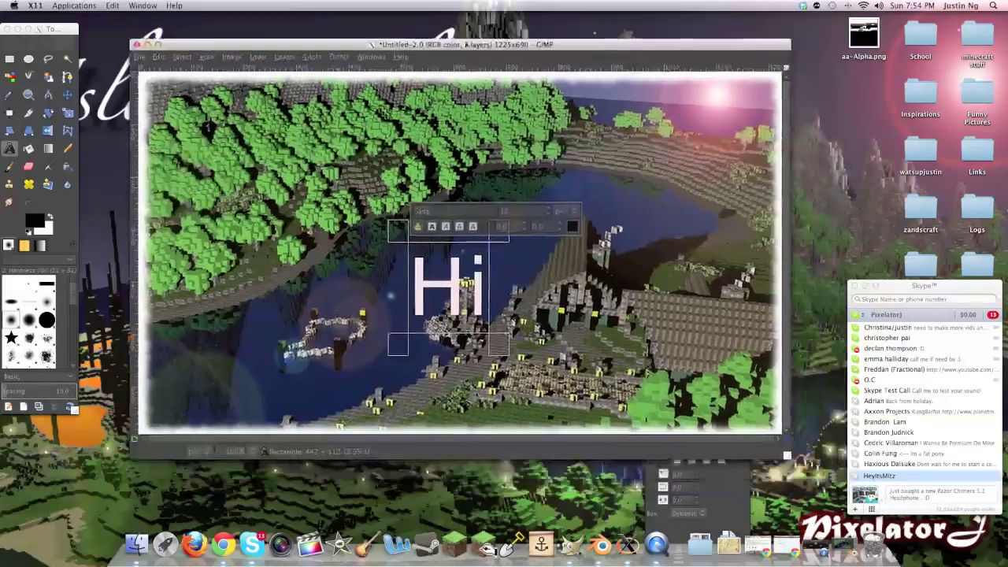
{"action": "mouse_move", "coordinate": [464, 44]}
{"action": "left_mouse_down"}
{"action": "mouse_move", "coordinate": [457, 28]}
{"action": "mouse_move", "coordinate": [475, 30]}
{"action": "mouse_move", "coordinate": [459, 28]}
{"action": "mouse_move", "coordinate": [476, 57]}
{"action": "left_mouse_up"}
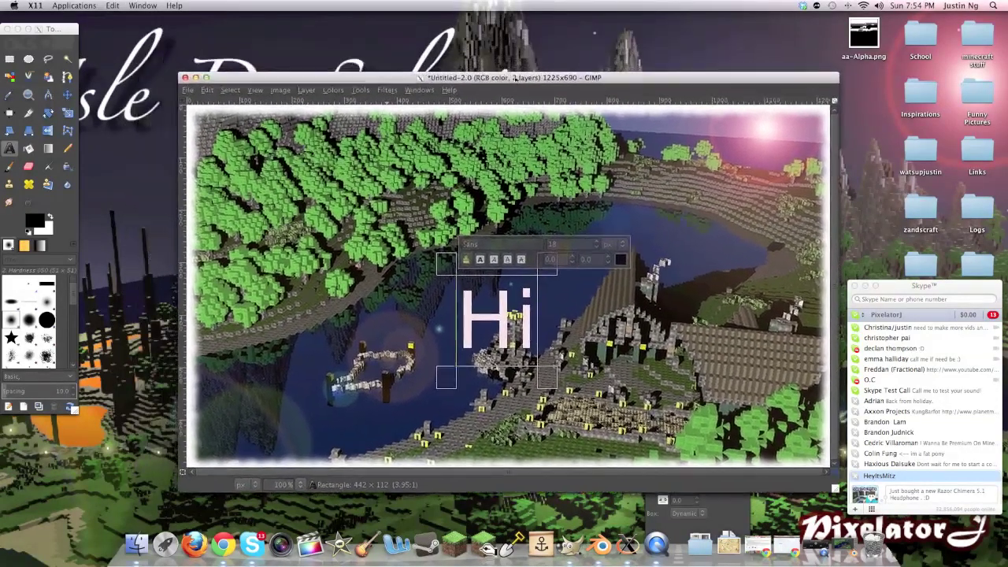
{"action": "left_click_drag", "start_coordinate": [516, 77], "coordinate": [510, 67]}
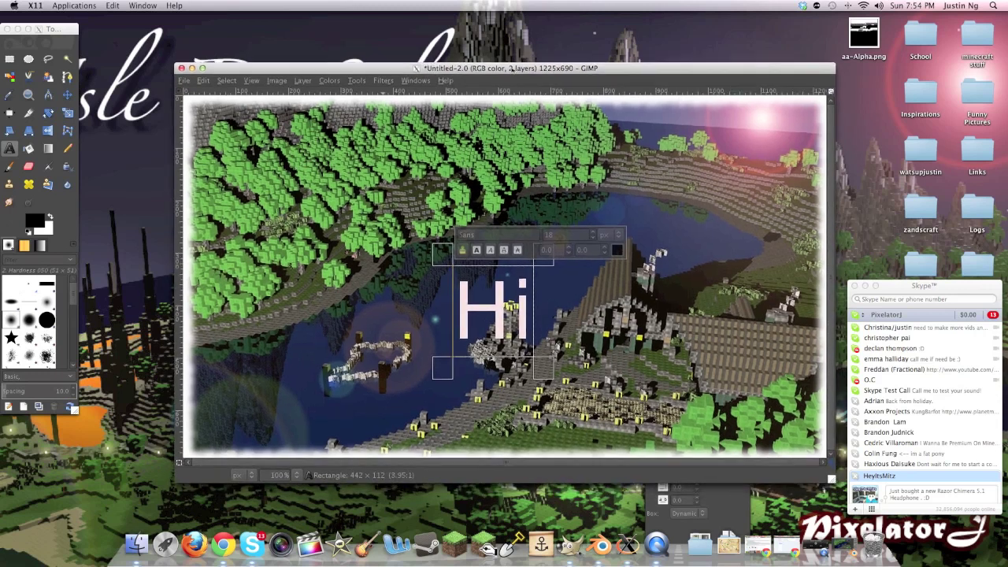
- Export the image as Untitled.png to the Desktop with default PNG options
{"action": "left_click_drag", "start_coordinate": [183, 67], "coordinate": [161, 54]}
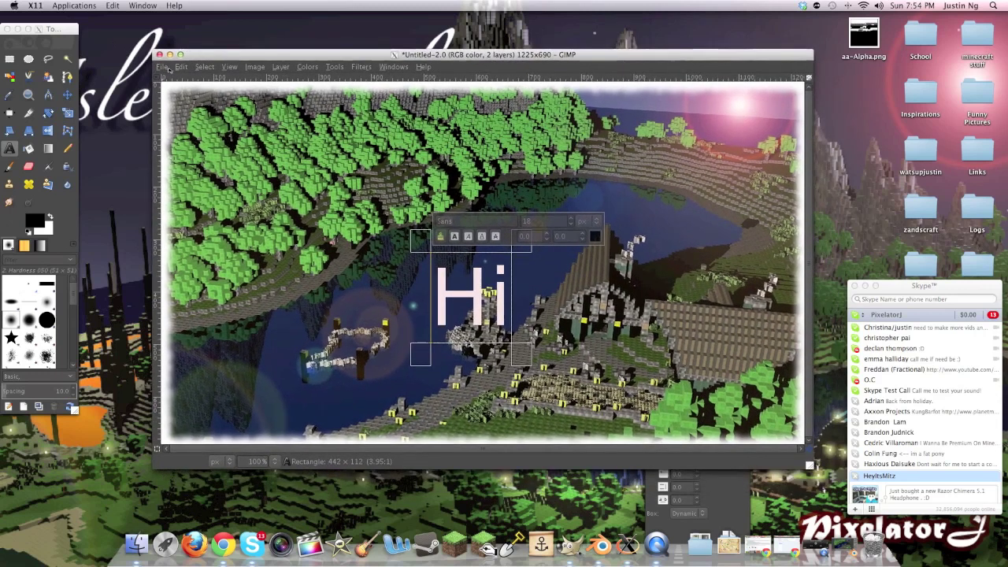
{"action": "left_click", "coordinate": [162, 68]}
{"action": "left_click", "coordinate": [180, 212]}
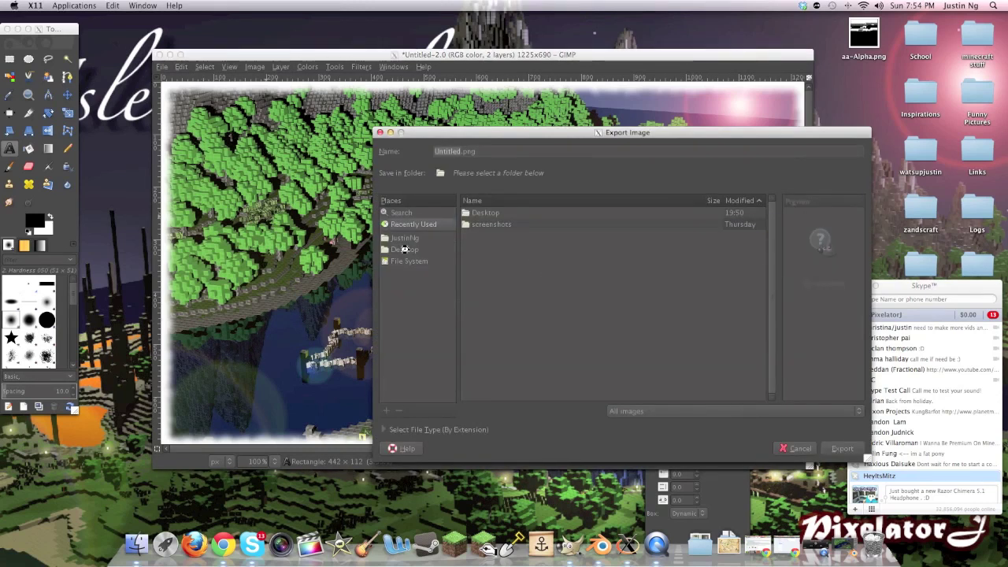
{"action": "left_click", "coordinate": [404, 249]}
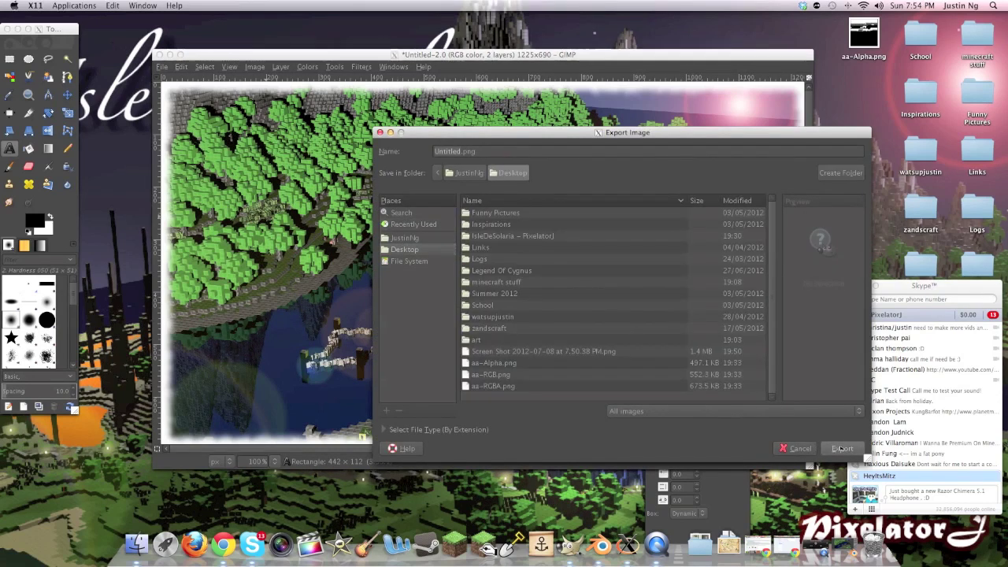
{"action": "left_click", "coordinate": [842, 448]}
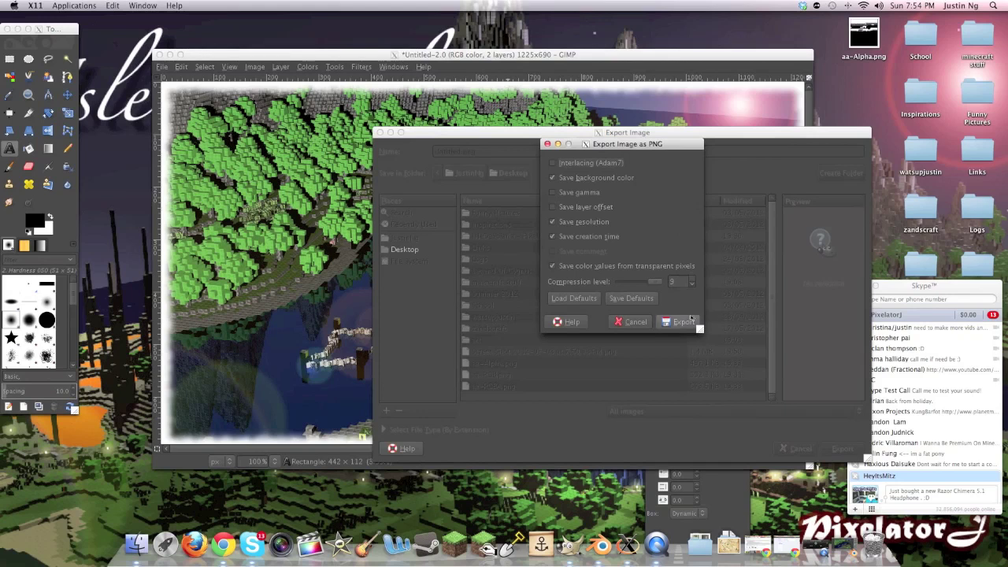
{"action": "left_click", "coordinate": [686, 321]}
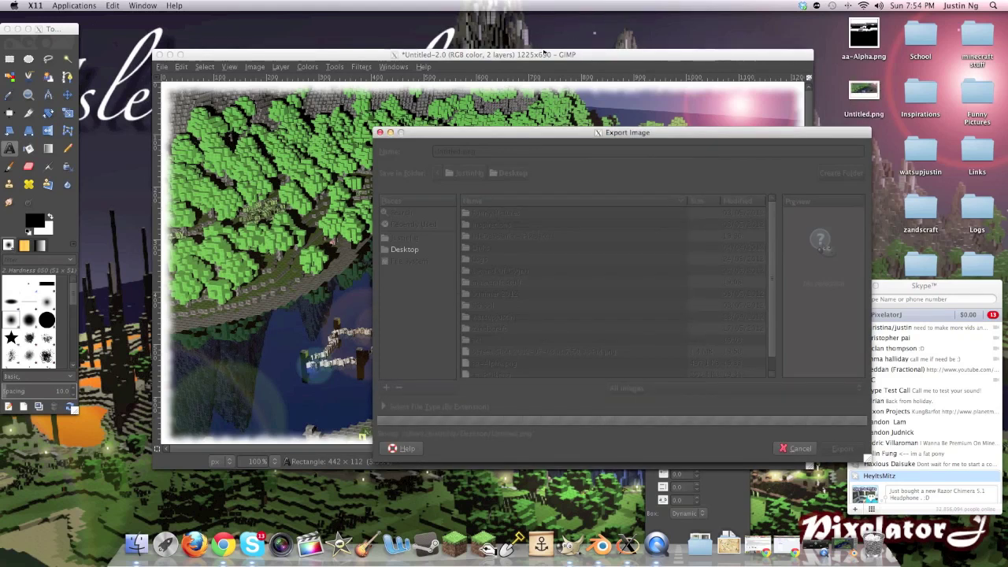
{"action": "mouse_move", "coordinate": [543, 55]}
{"action": "left_mouse_down"}
{"action": "mouse_move", "coordinate": [534, 111]}
{"action": "mouse_move", "coordinate": [545, 54]}
{"action": "left_mouse_up"}
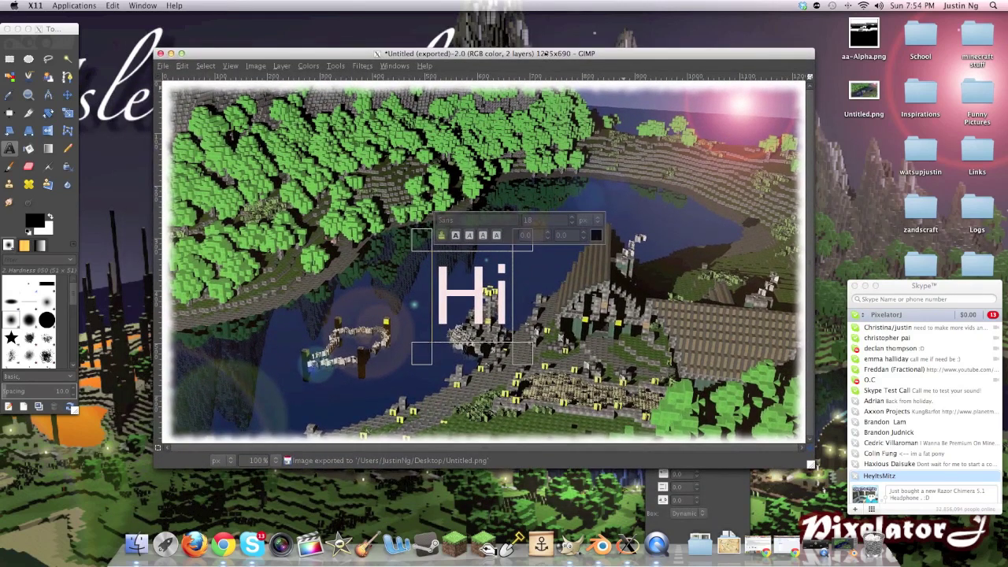